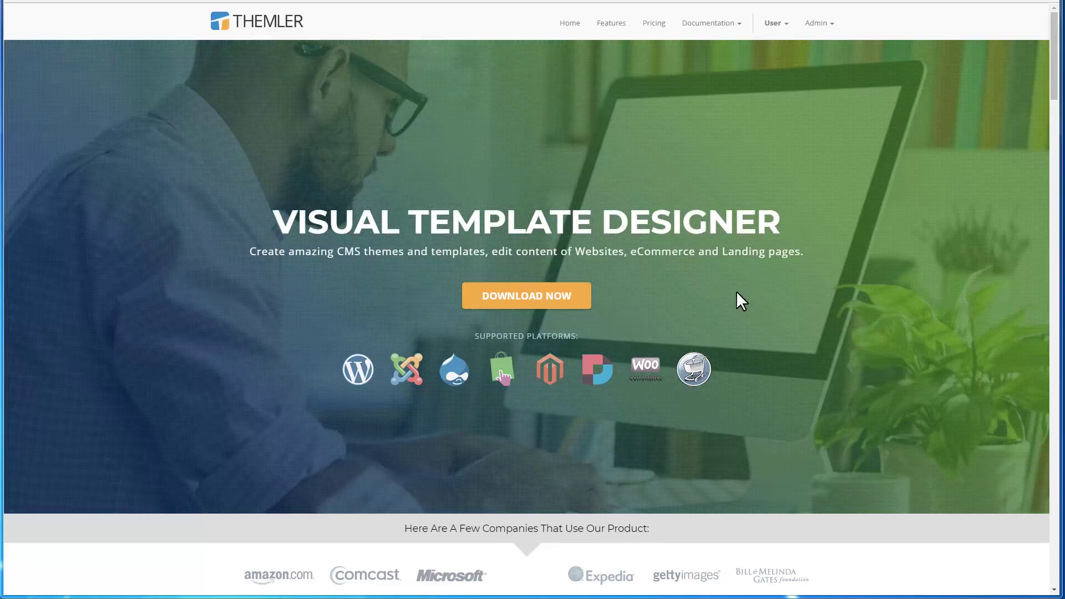
# - Download the blank Themler for WordPress theme ZIP from the Themler website
pyautogui.click(586, 294)
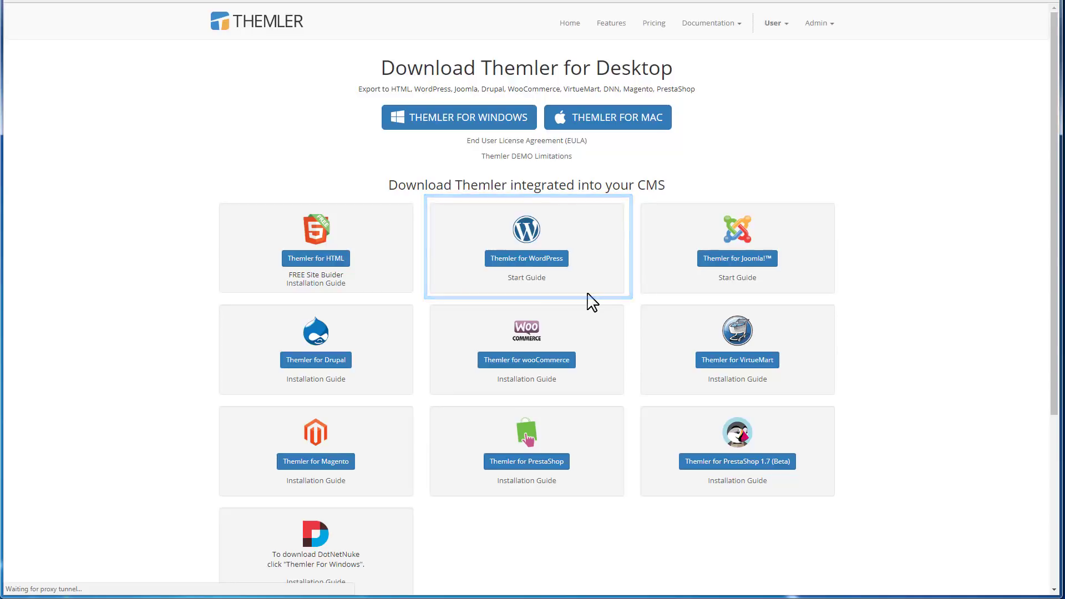
pyautogui.click(563, 262)
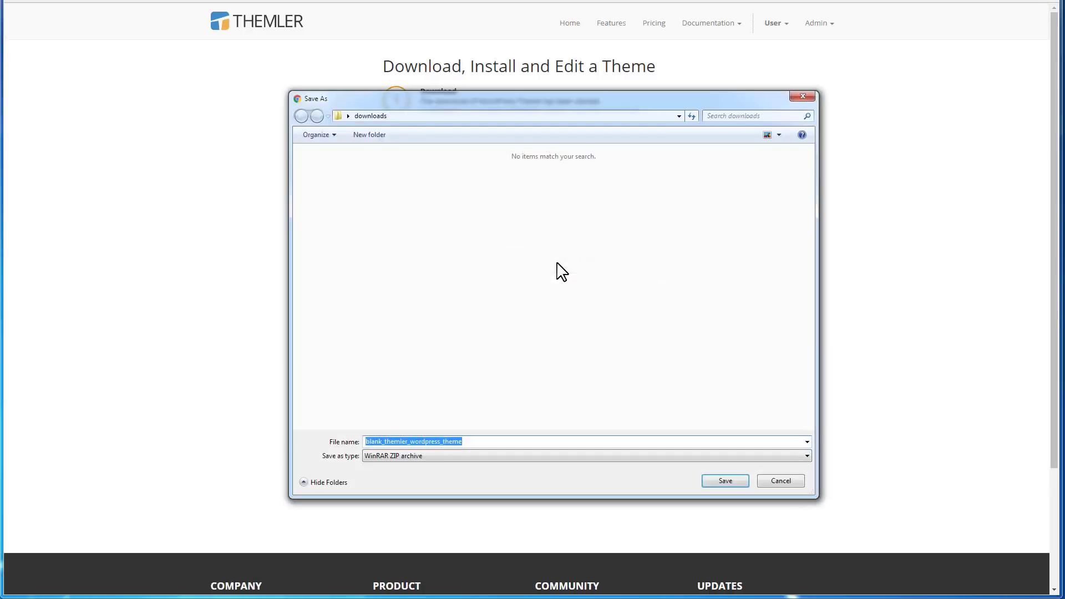
pyautogui.click(743, 479)
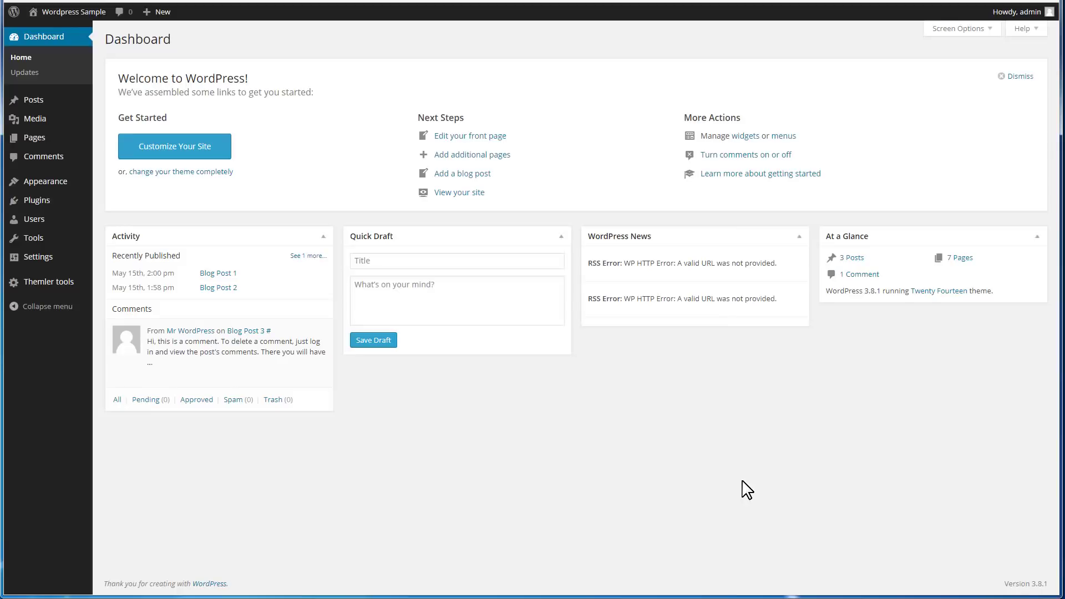
# - Upload blank_themler_wordpress_theme.zip via Appearance > Themes > Add New Theme, install it and activate it
pyautogui.moveTo(75, 183)
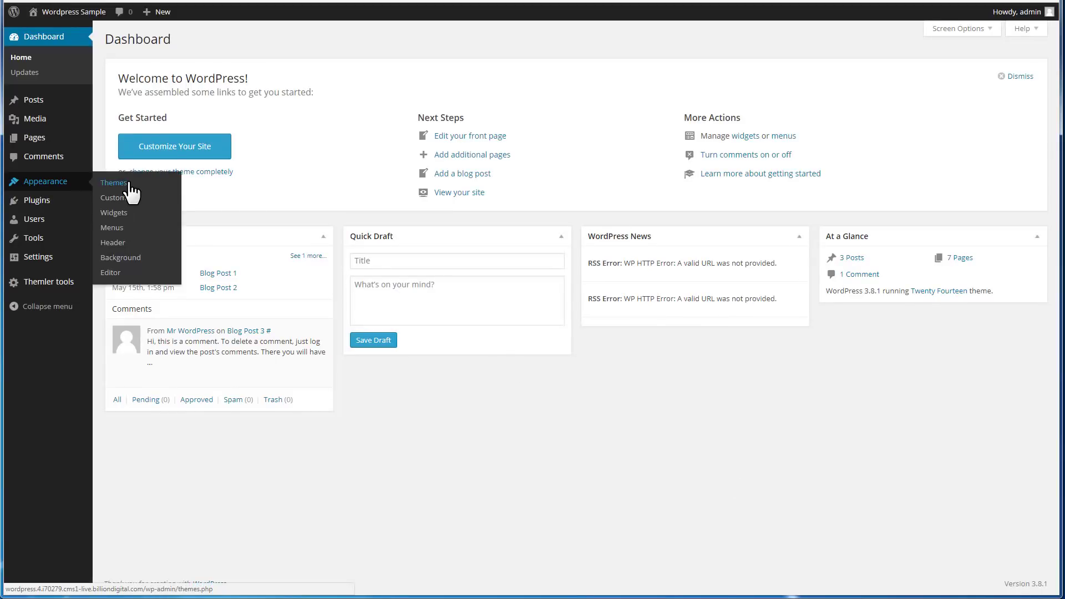
pyautogui.click(114, 183)
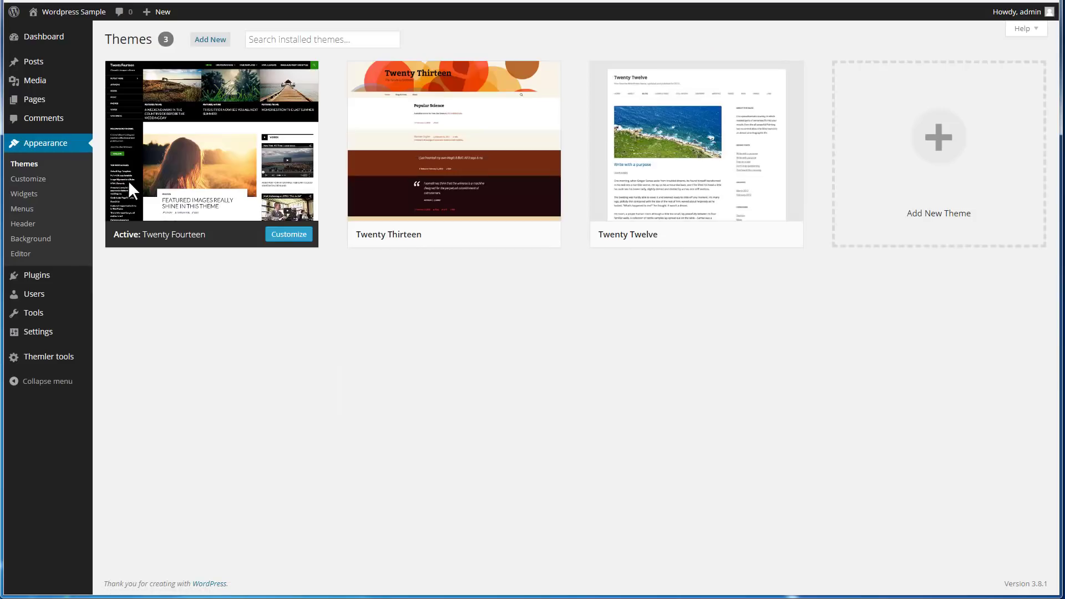
pyautogui.click(919, 188)
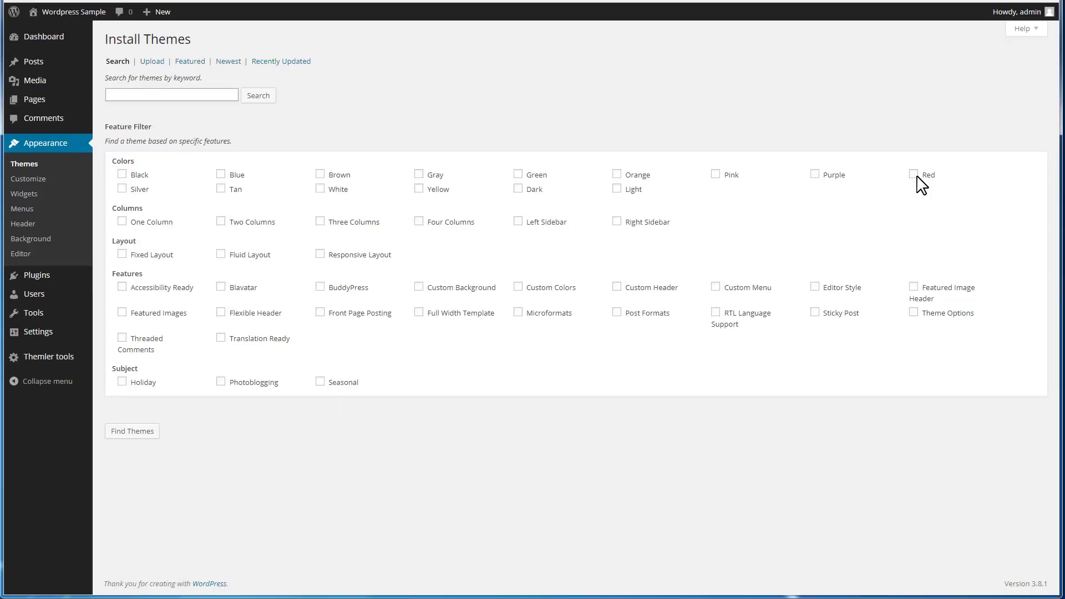
pyautogui.click(153, 62)
pyautogui.click(134, 125)
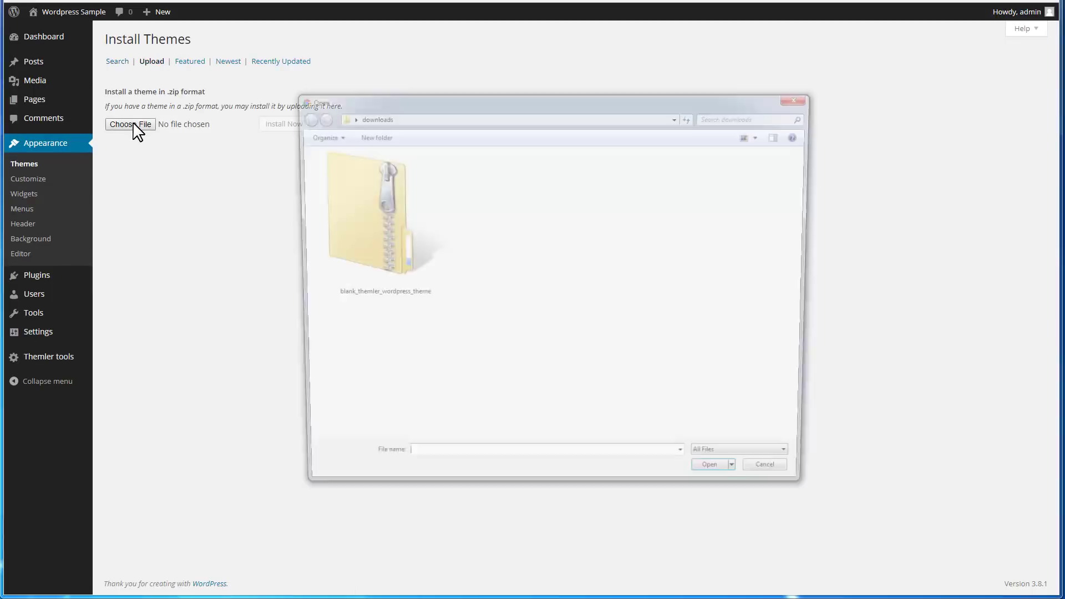
pyautogui.click(407, 209)
pyautogui.click(735, 483)
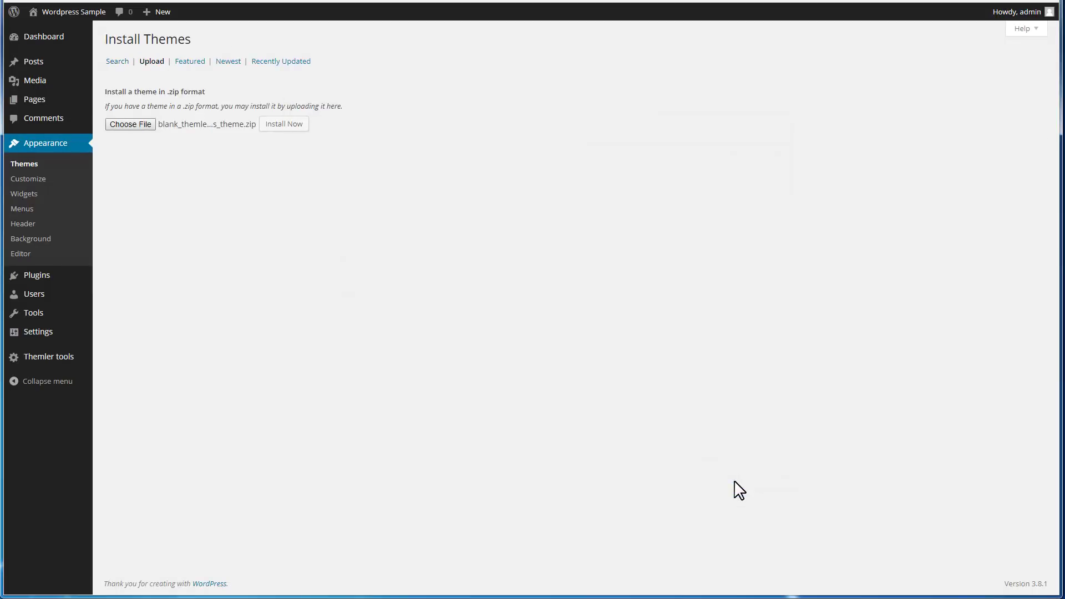
pyautogui.click(294, 124)
pyautogui.click(167, 116)
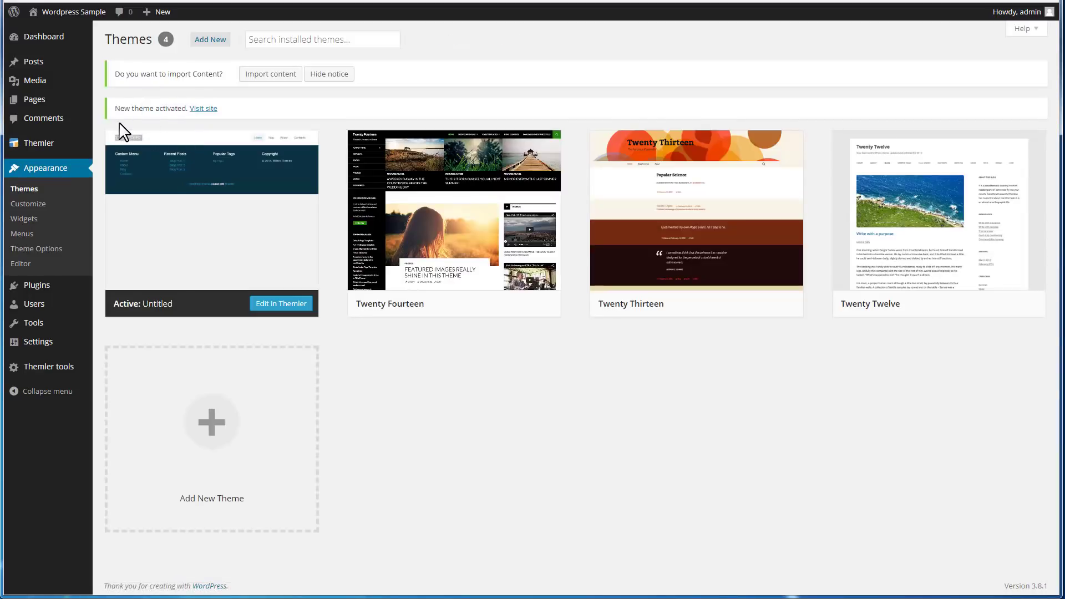
# - Launch Run Themler from the Themler sidebar menu to edit the Untitled theme
pyautogui.moveTo(61, 146)
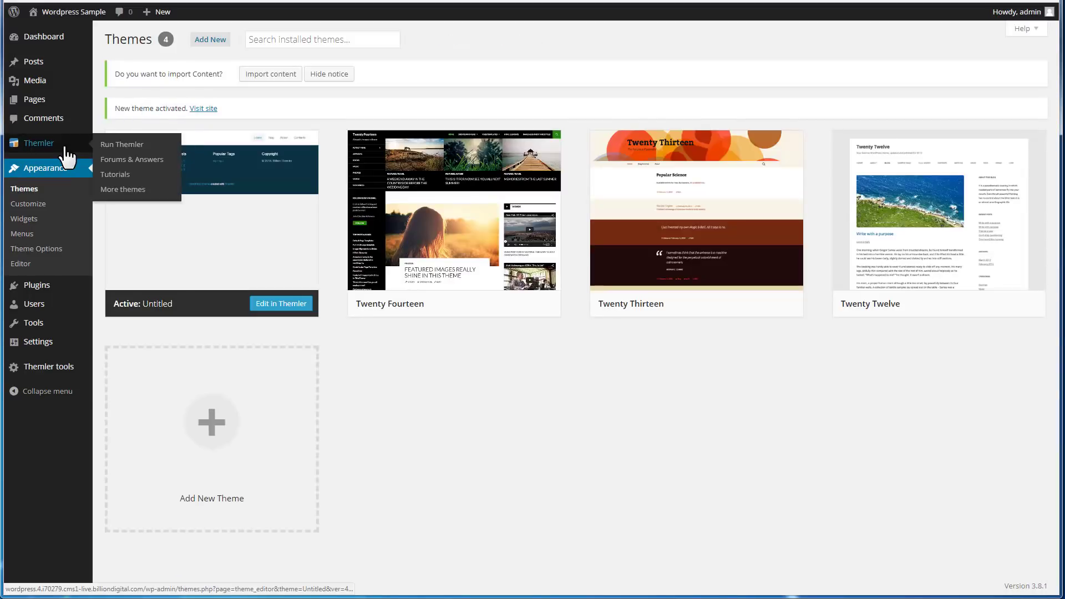
pyautogui.click(137, 145)
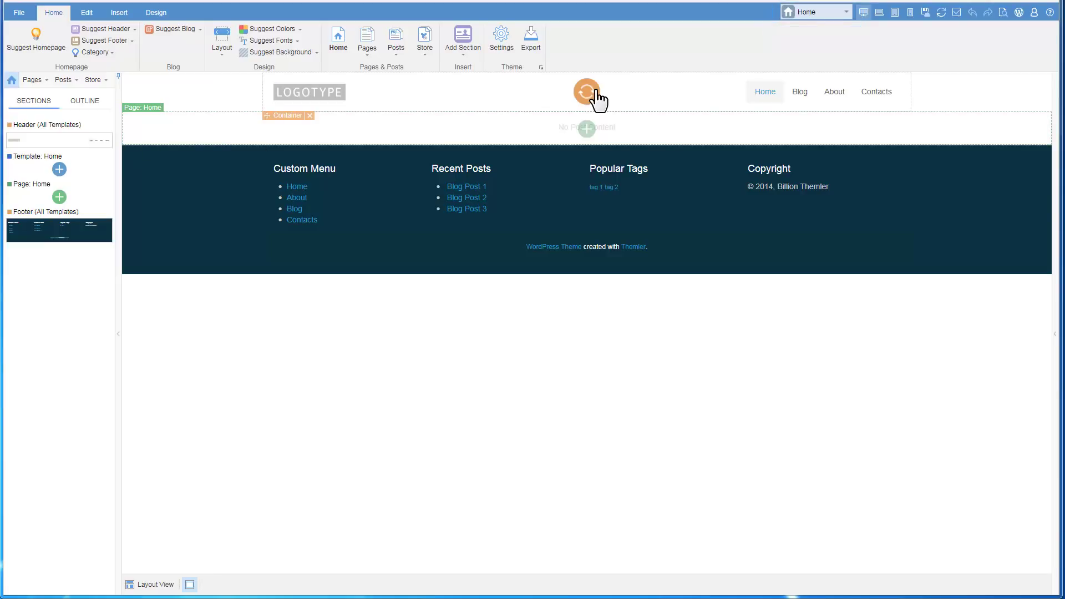
# - Replace the top section with the Creative "IDEA. DESIGN. SUCCESS." hero template
pyautogui.click(587, 92)
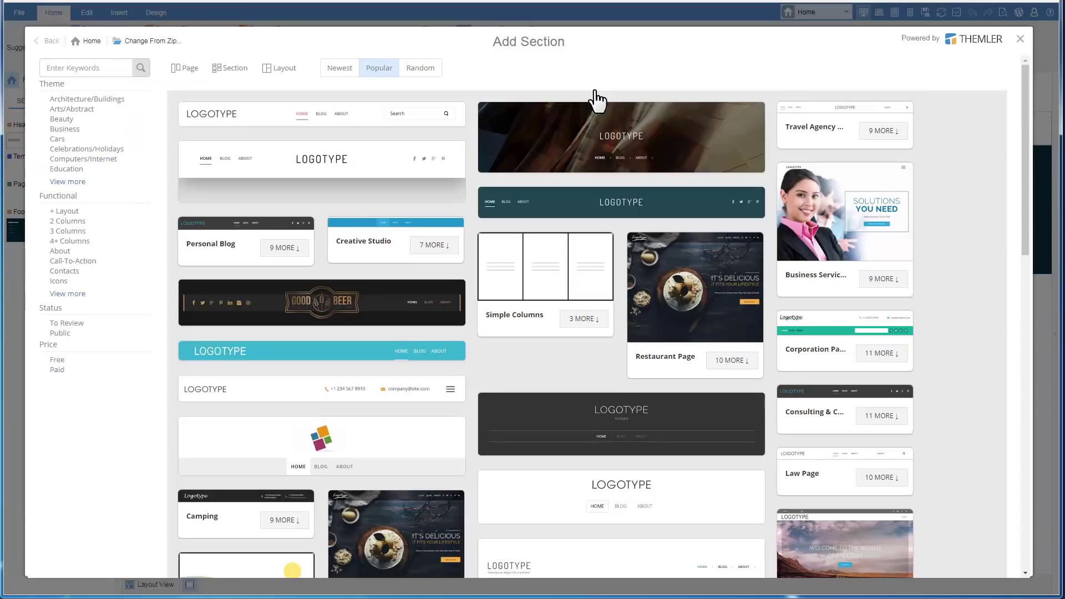
pyautogui.scroll(-6, 976, 232)
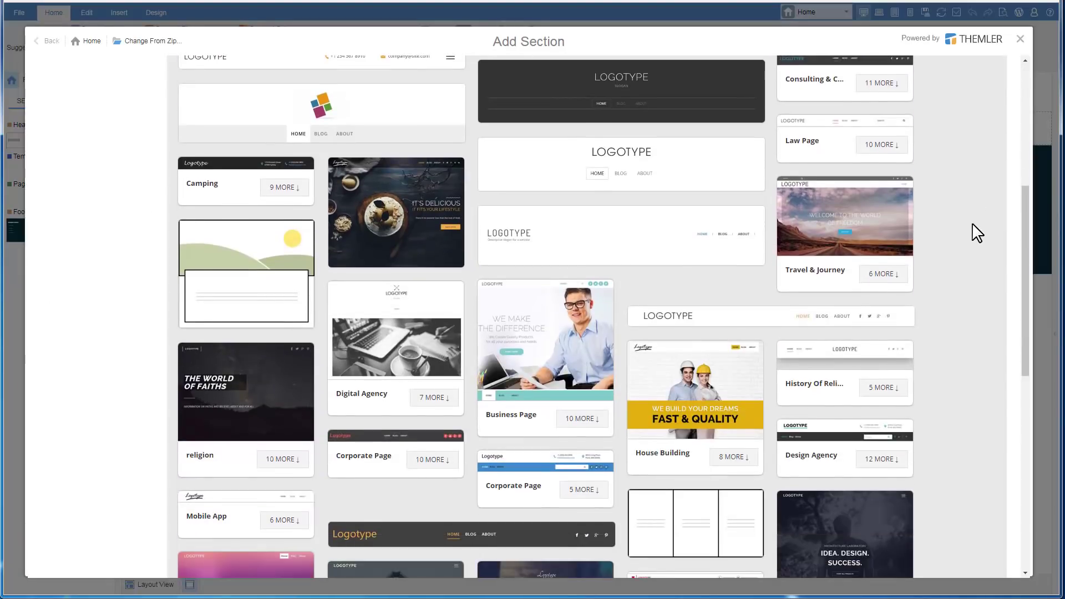
pyautogui.scroll(-3, 976, 232)
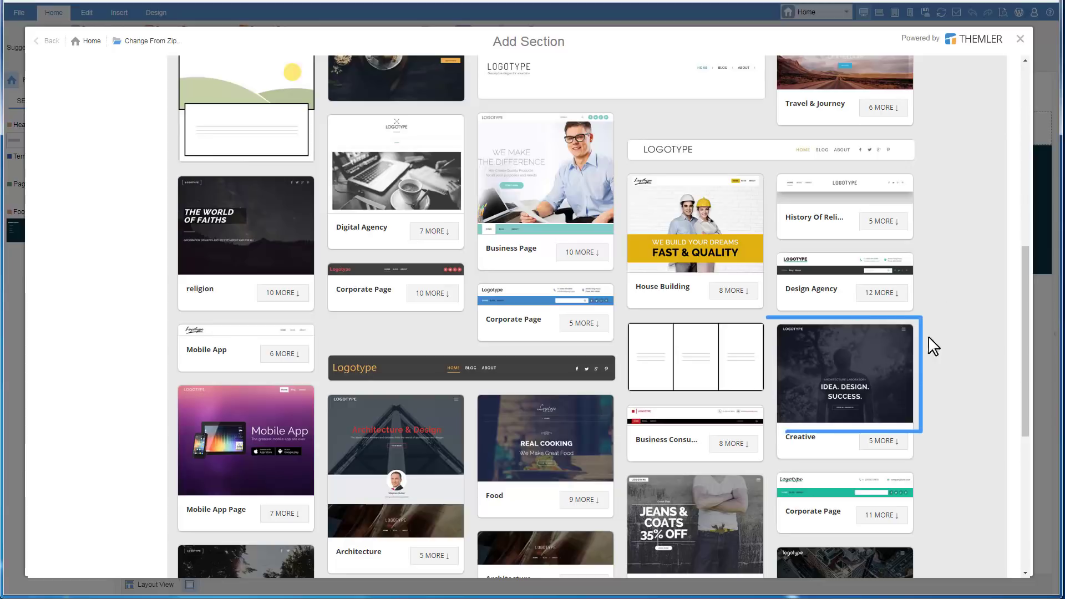
pyautogui.moveTo(874, 404)
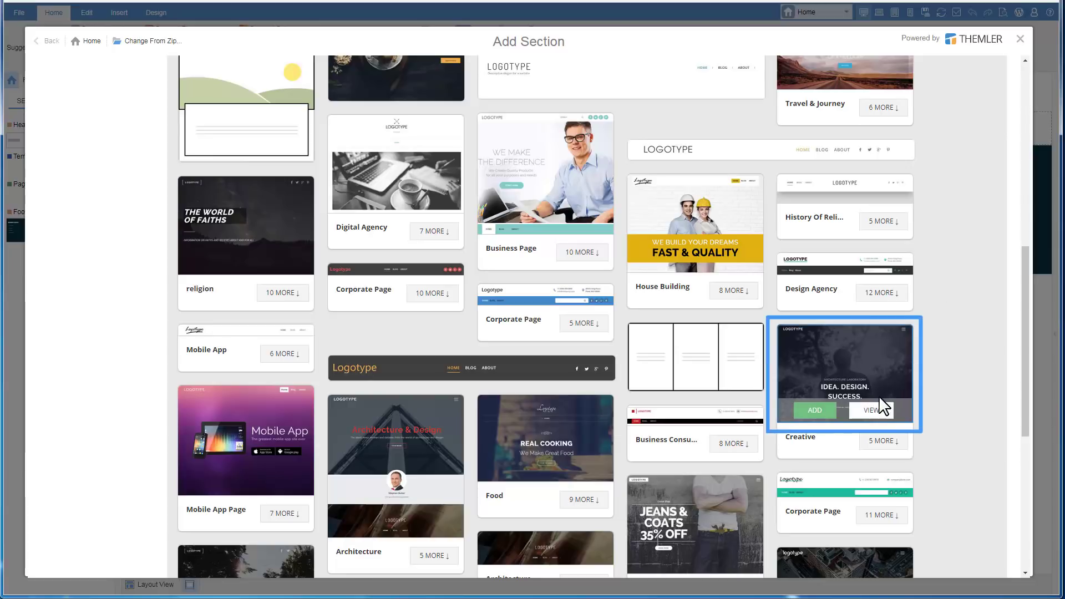
pyautogui.click(816, 410)
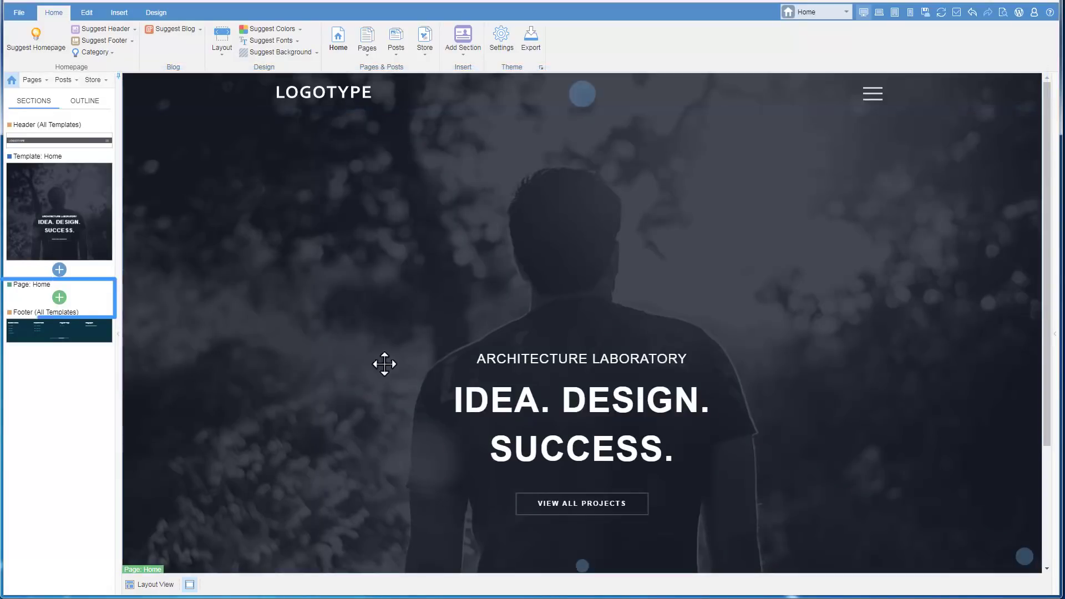
# - Add the Latest Projects section and another section from the 3 Columns templates
pyautogui.click(59, 298)
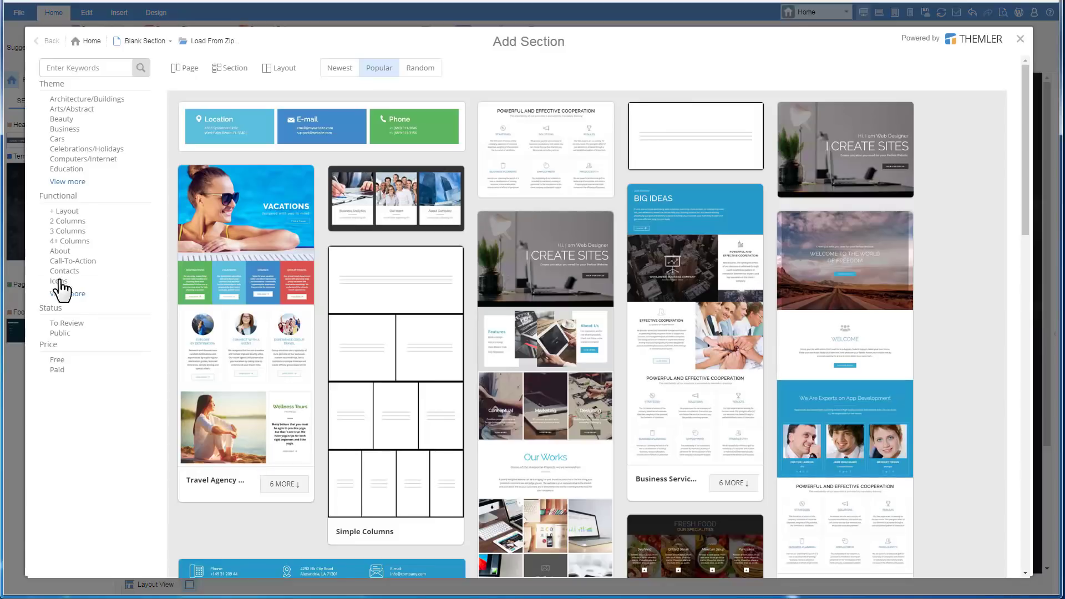
pyautogui.click(62, 232)
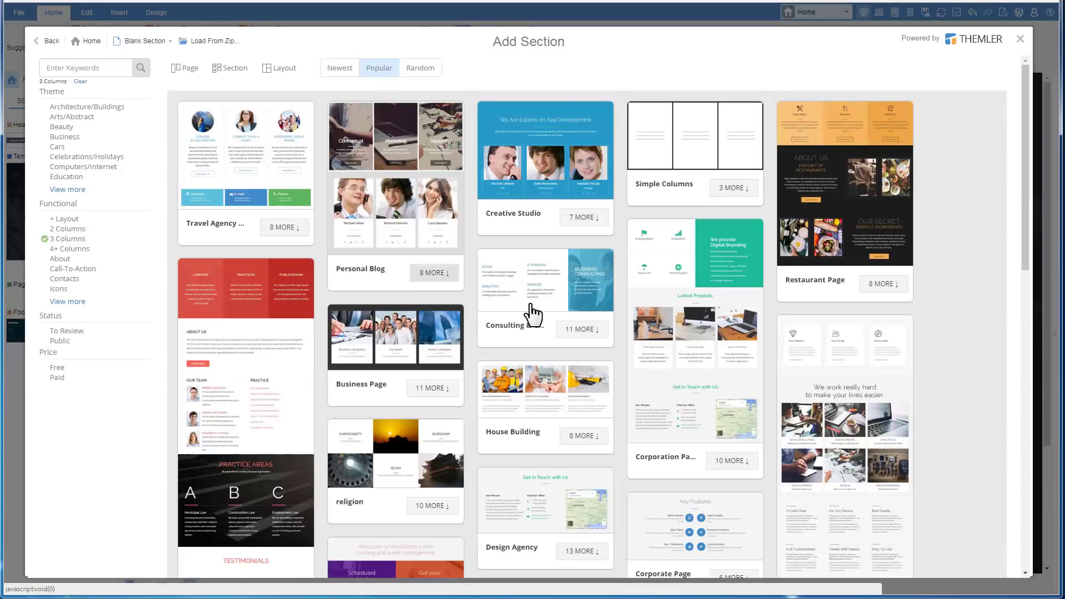
pyautogui.click(680, 365)
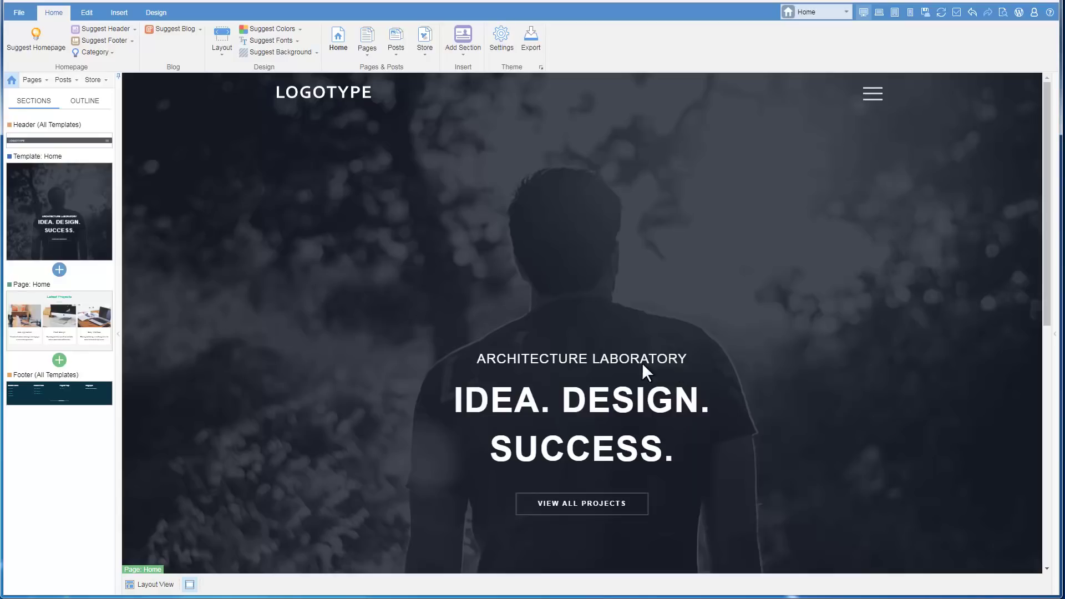
pyautogui.click(59, 359)
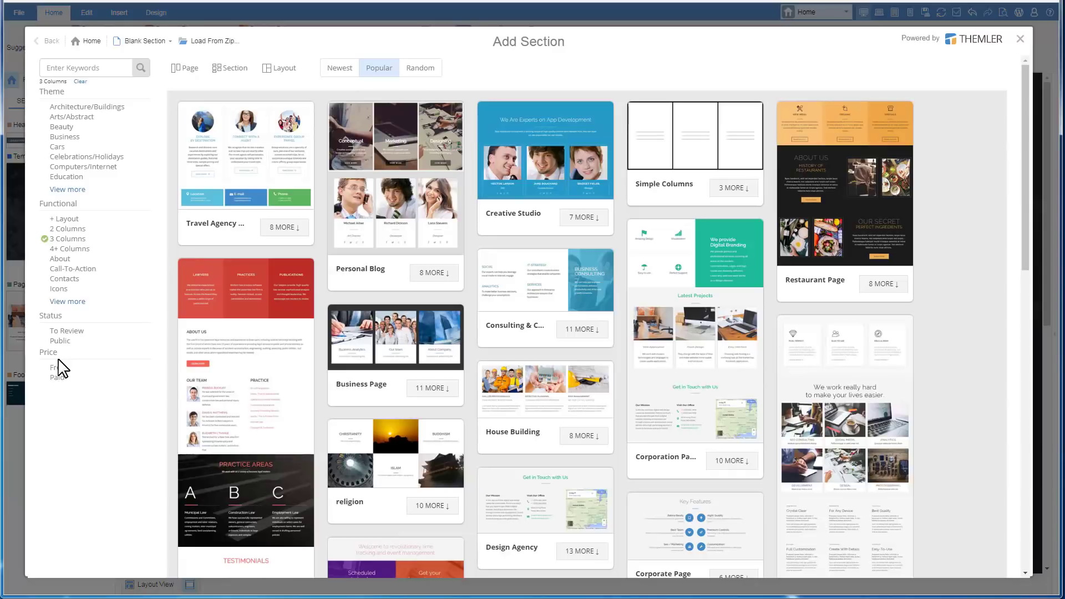
pyautogui.click(822, 365)
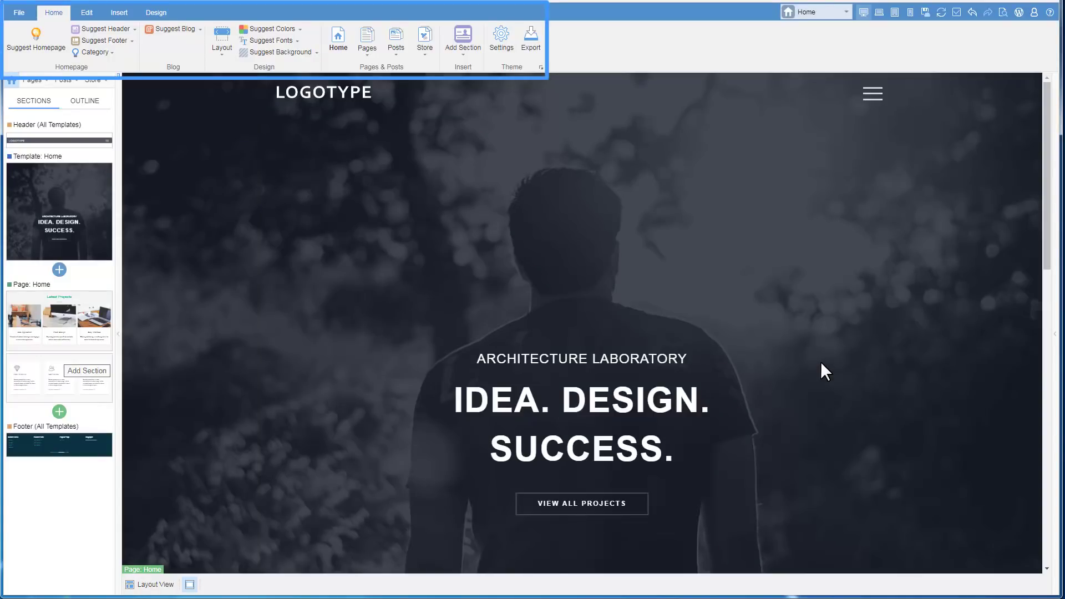
# - Browse the File, Home, Edit, Insert and Design ribbon tabs to review the theme options
pyautogui.click(13, 11)
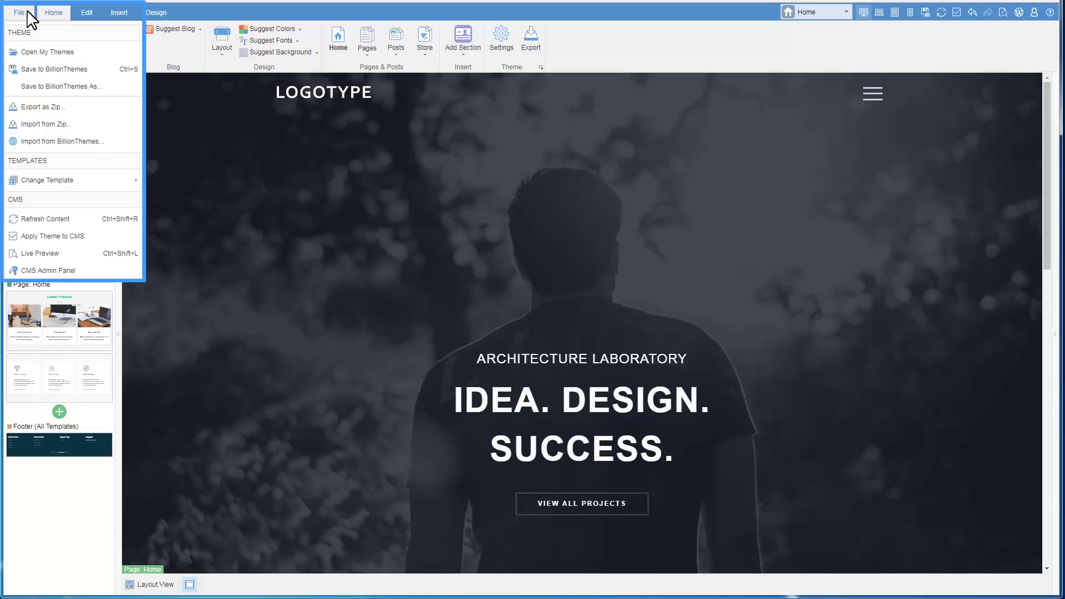
pyautogui.click(65, 12)
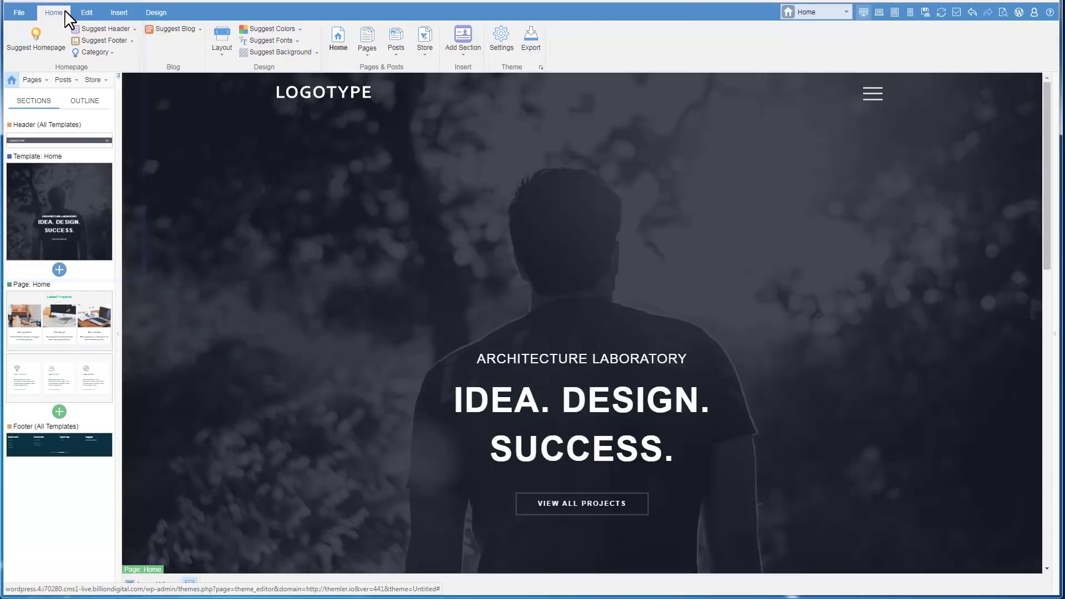
pyautogui.click(93, 11)
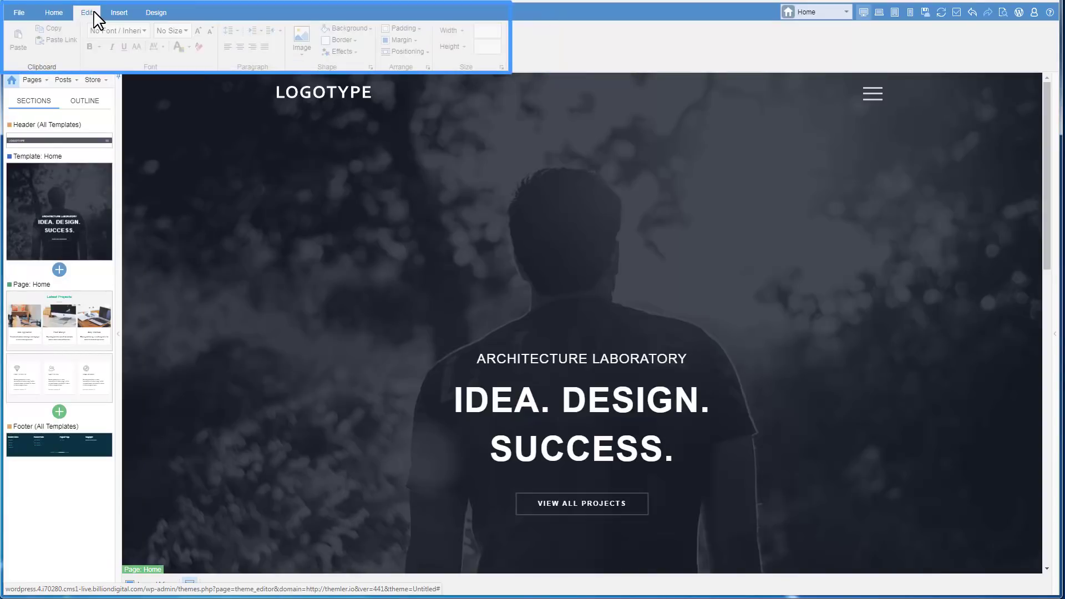
pyautogui.click(127, 13)
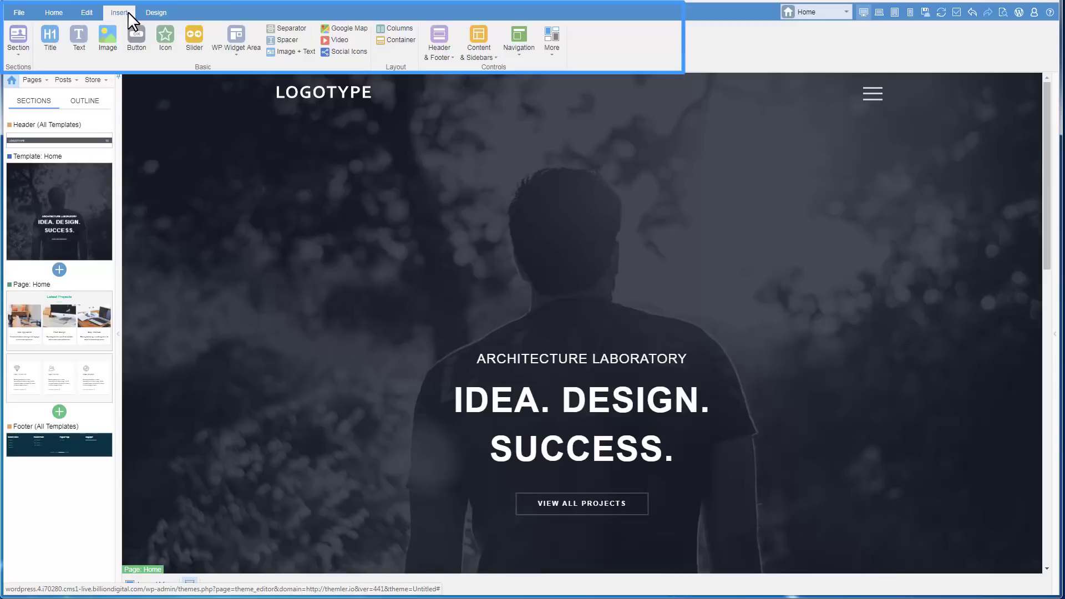
pyautogui.click(161, 13)
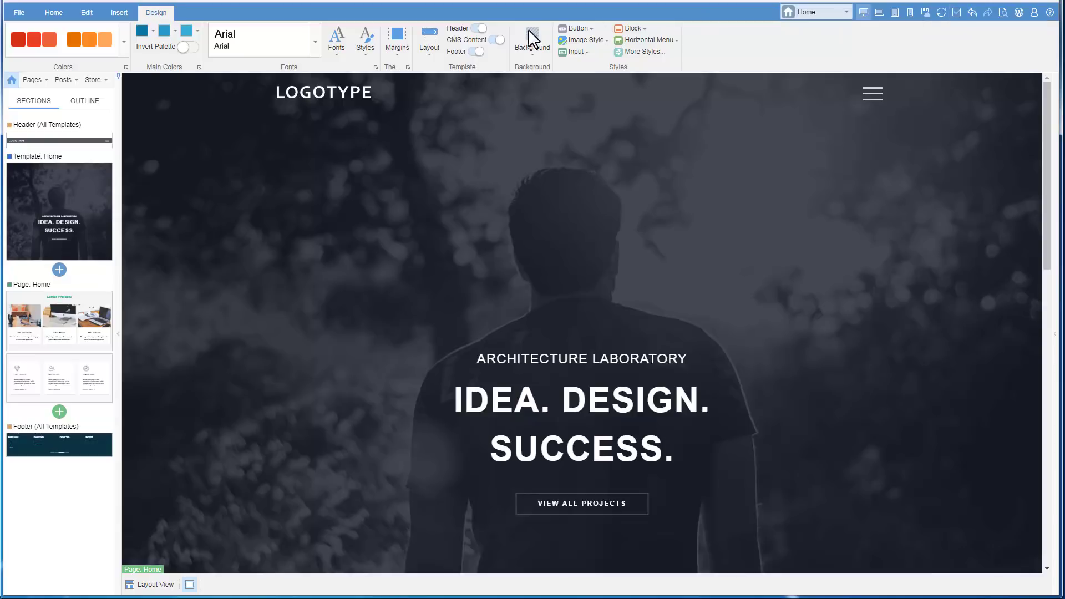
# - Browse the Pages, Posts and Store template lists, then switch between Outline and Sections views
pyautogui.click(45, 82)
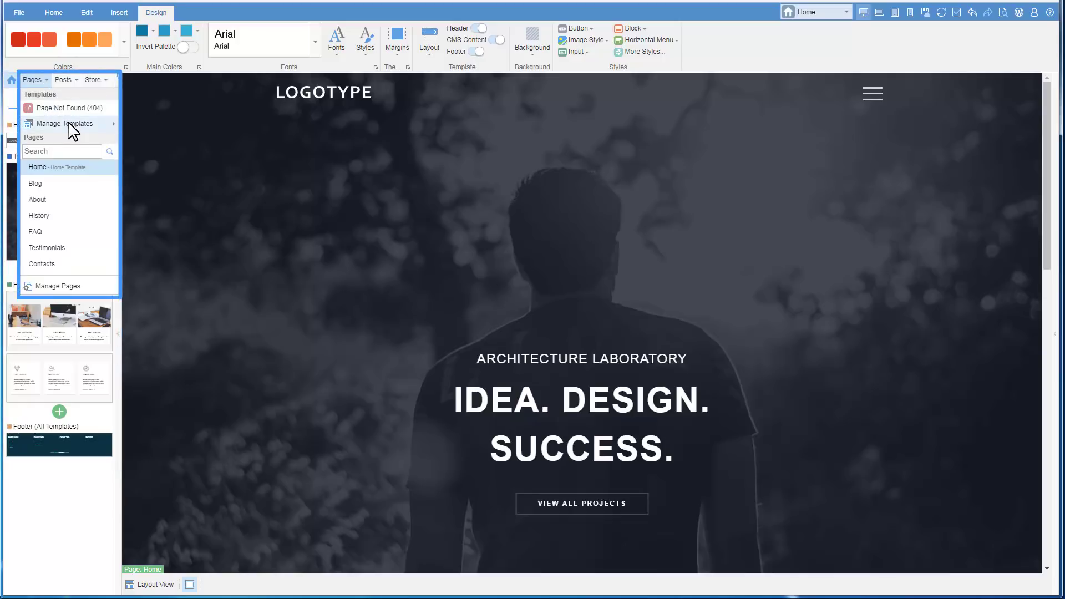
pyautogui.moveTo(72, 131)
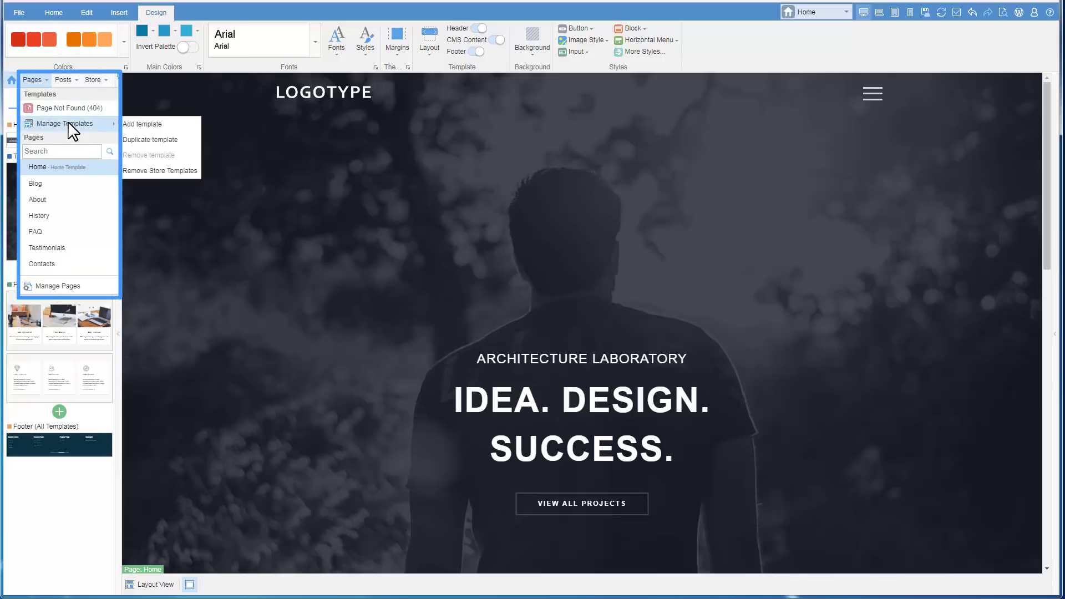
pyautogui.click(73, 81)
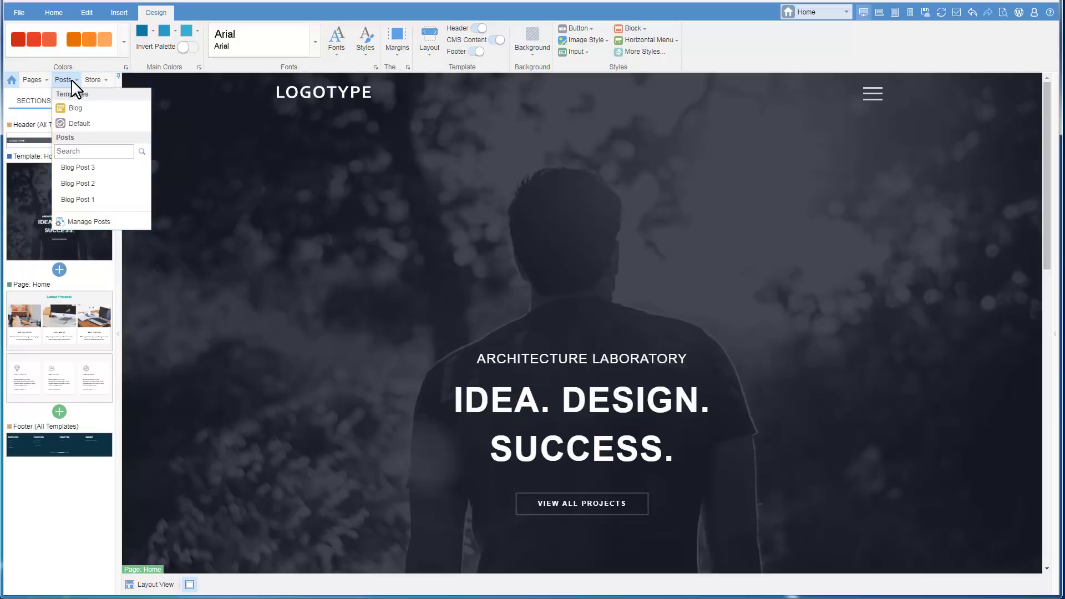
pyautogui.click(103, 83)
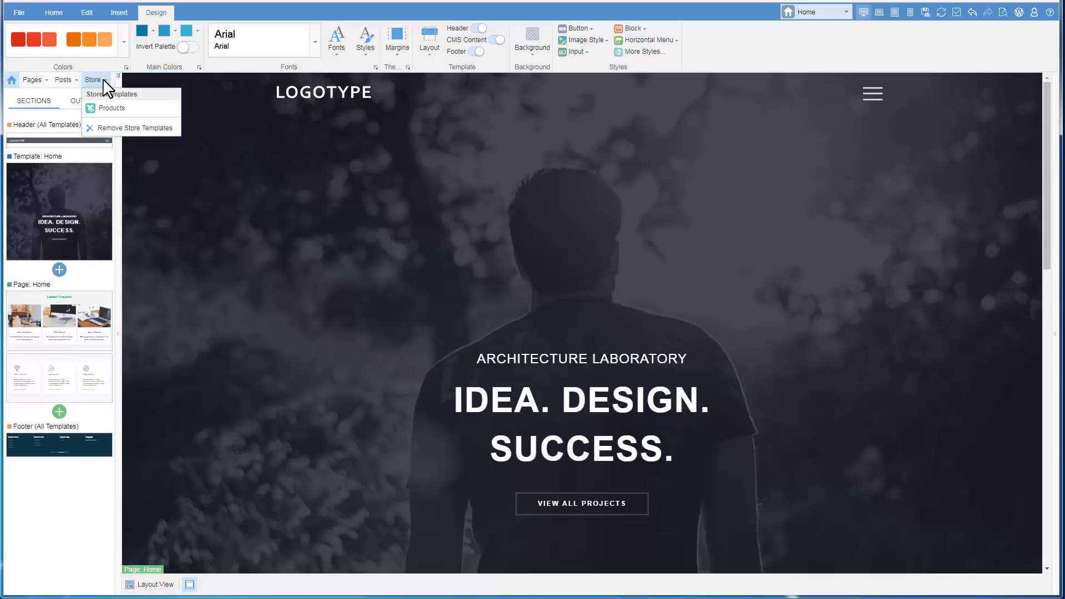
pyautogui.click(104, 83)
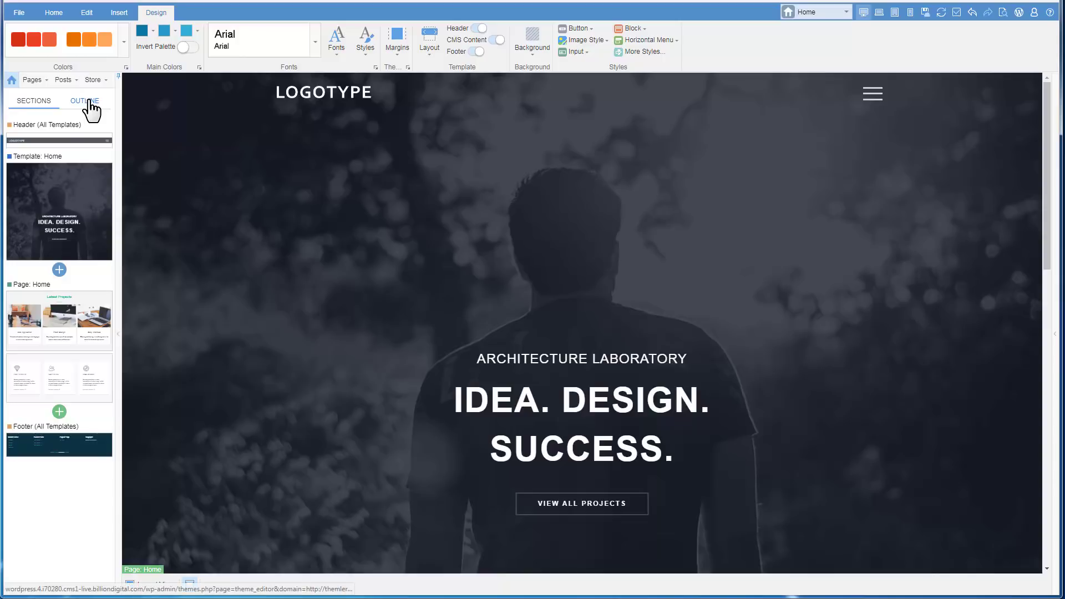
pyautogui.click(89, 100)
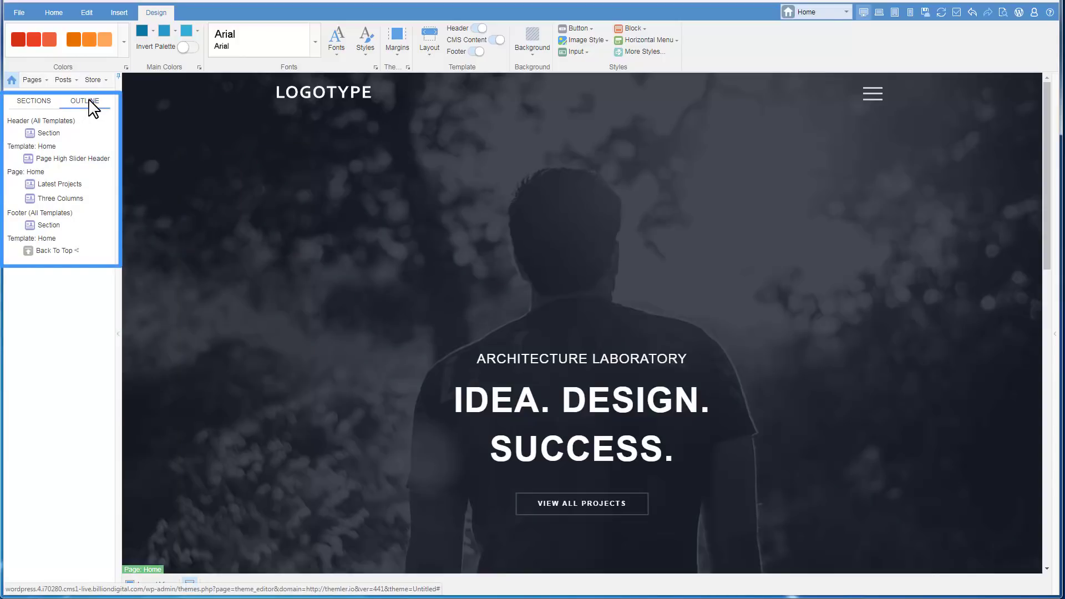
pyautogui.click(31, 104)
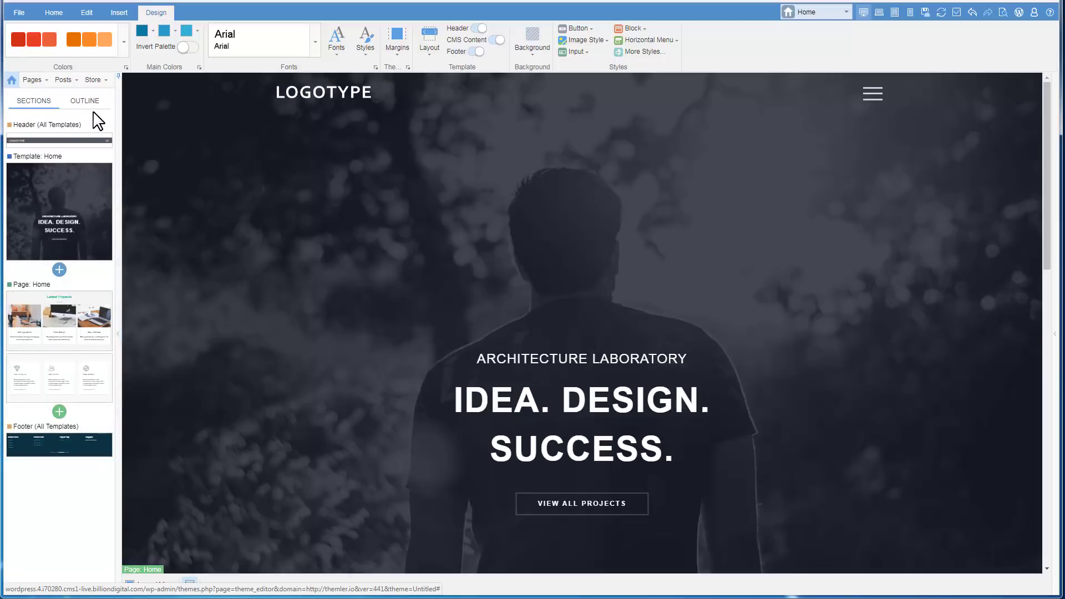
# - Collapse and re-expand the Sections panel, then select the hero, header, logo container and Home section
pyautogui.click(120, 122)
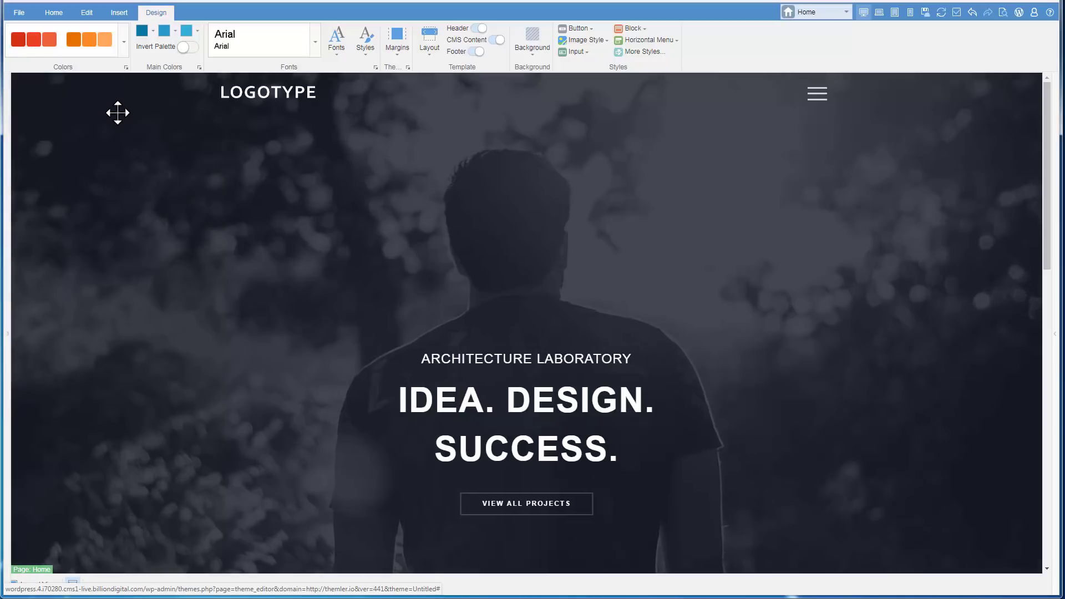
pyautogui.click(7, 141)
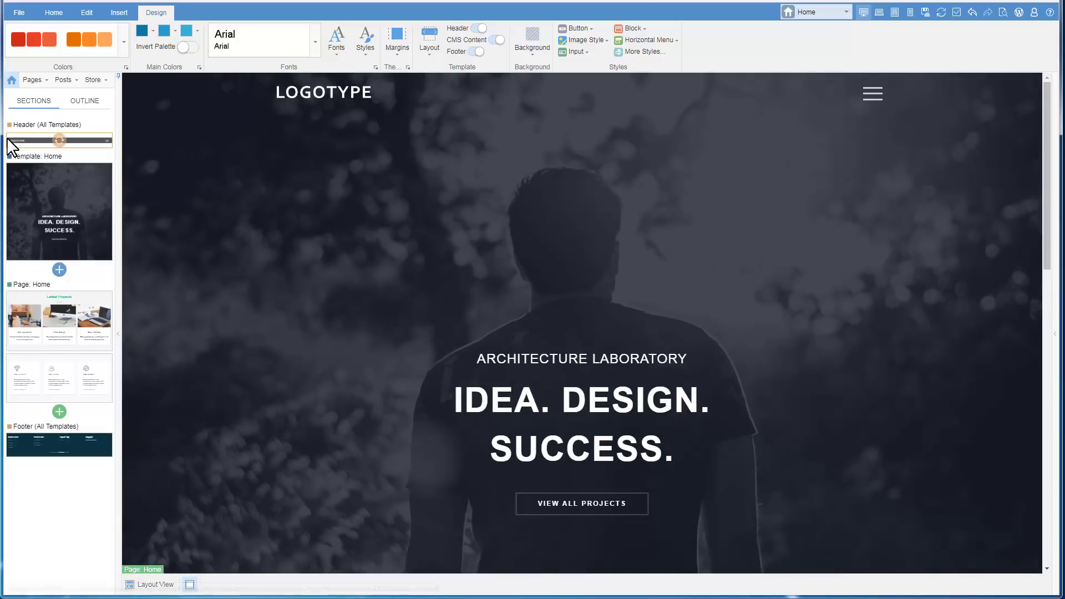
pyautogui.click(109, 127)
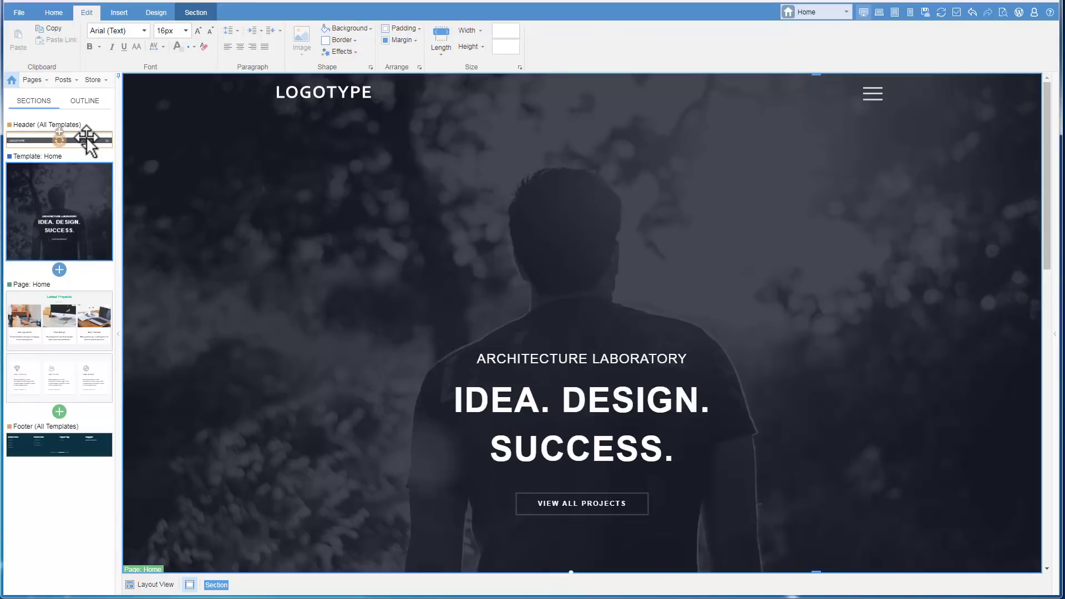
pyautogui.click(85, 137)
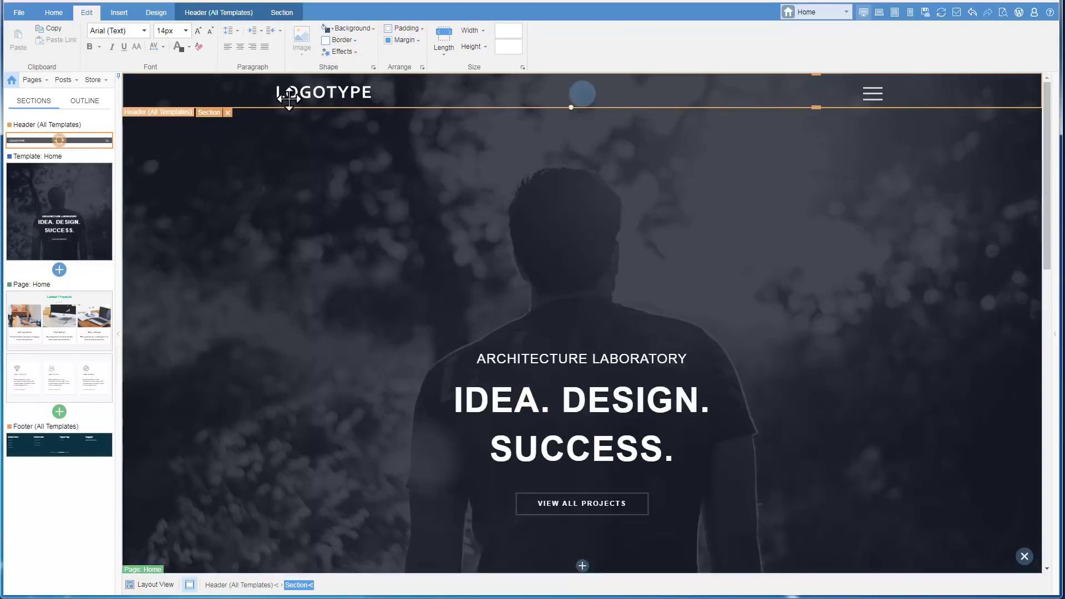
pyautogui.click(349, 85)
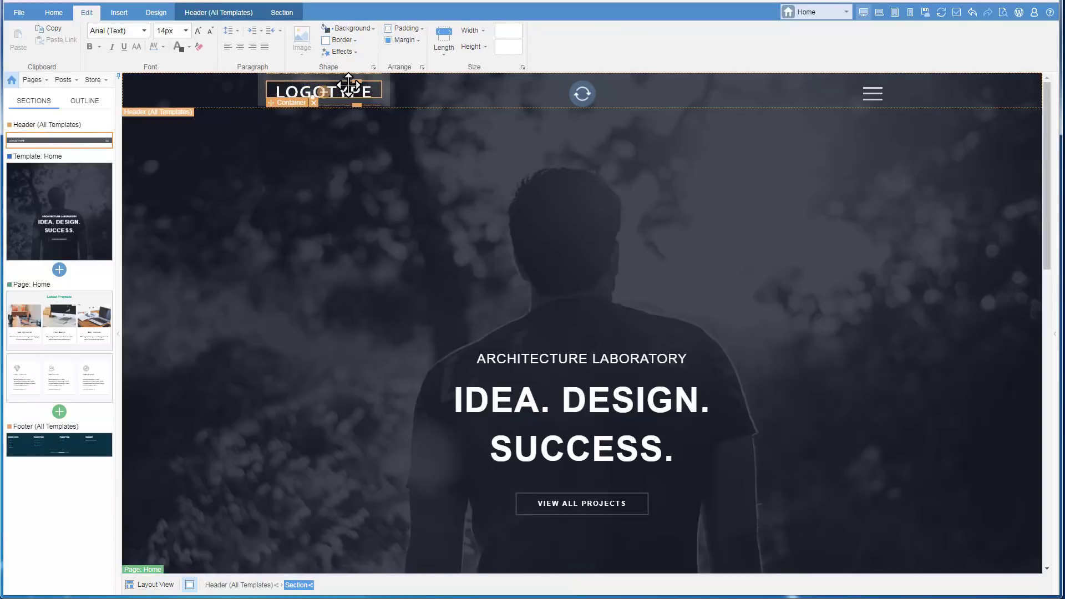
pyautogui.click(79, 187)
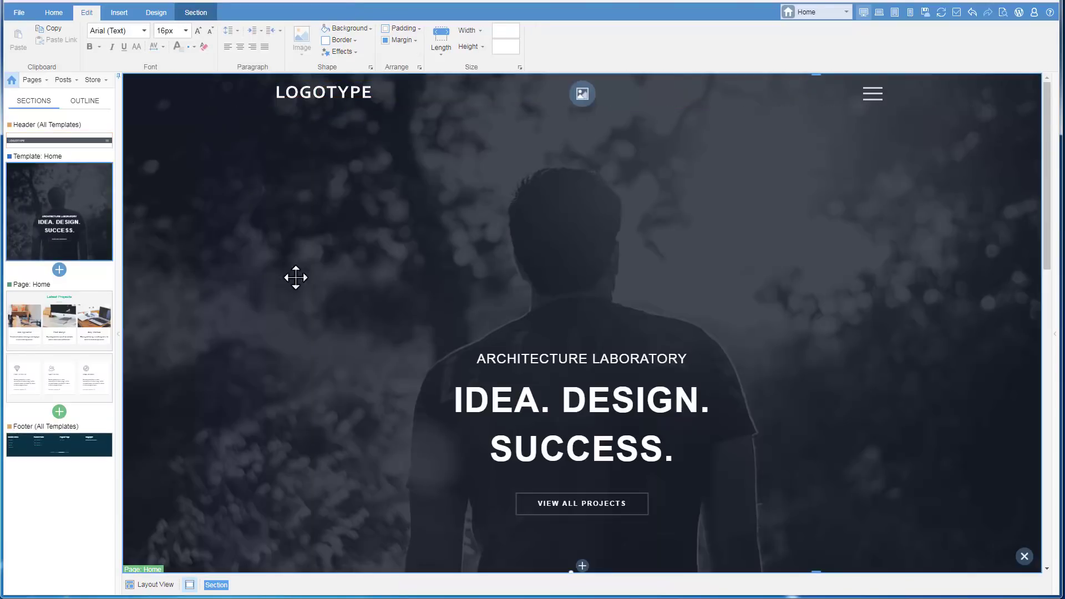
# - Select the hero text container and the Pixel Perfect feature column in the content section
pyautogui.click(516, 341)
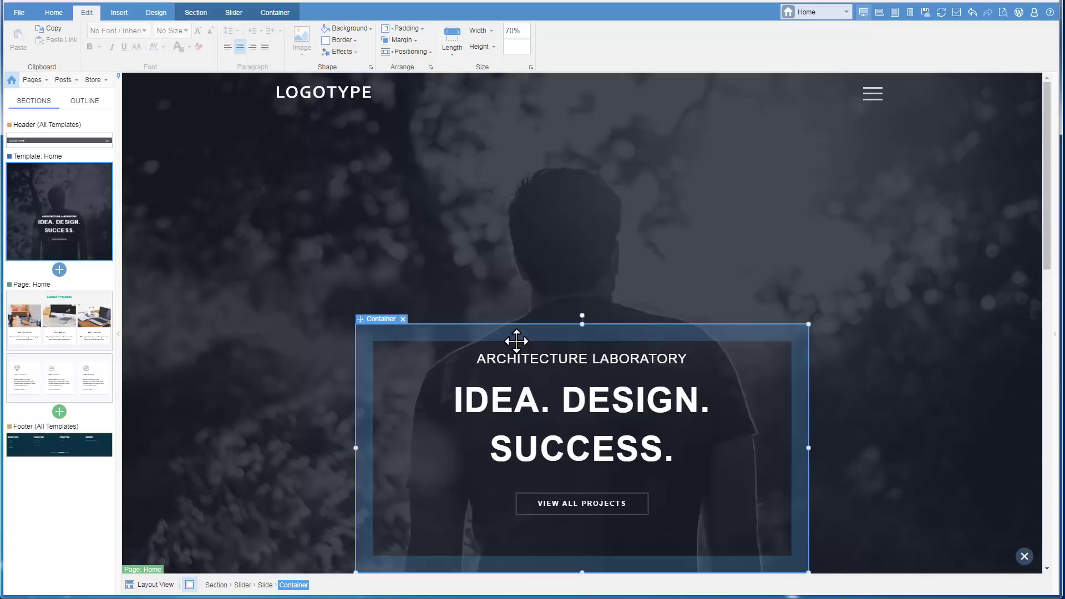
pyautogui.click(88, 316)
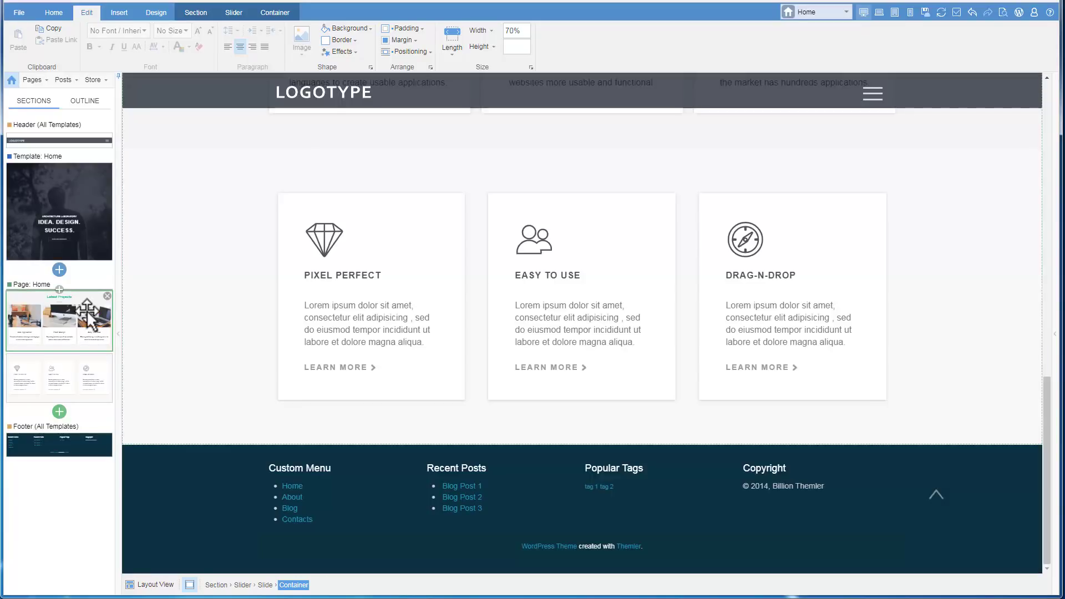
pyautogui.click(395, 214)
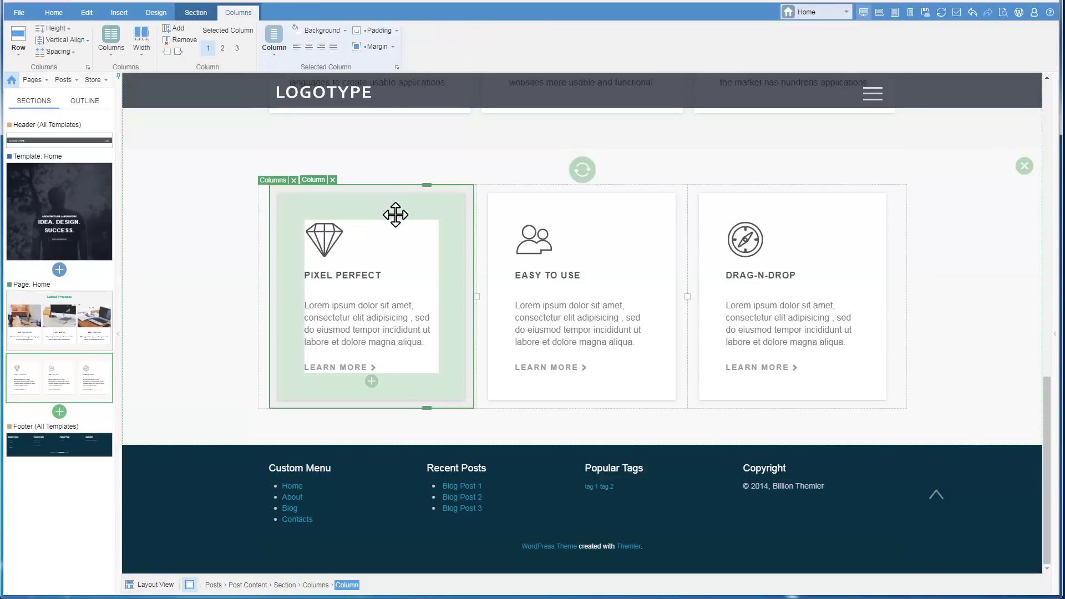
pyautogui.scroll(10, 373, 361)
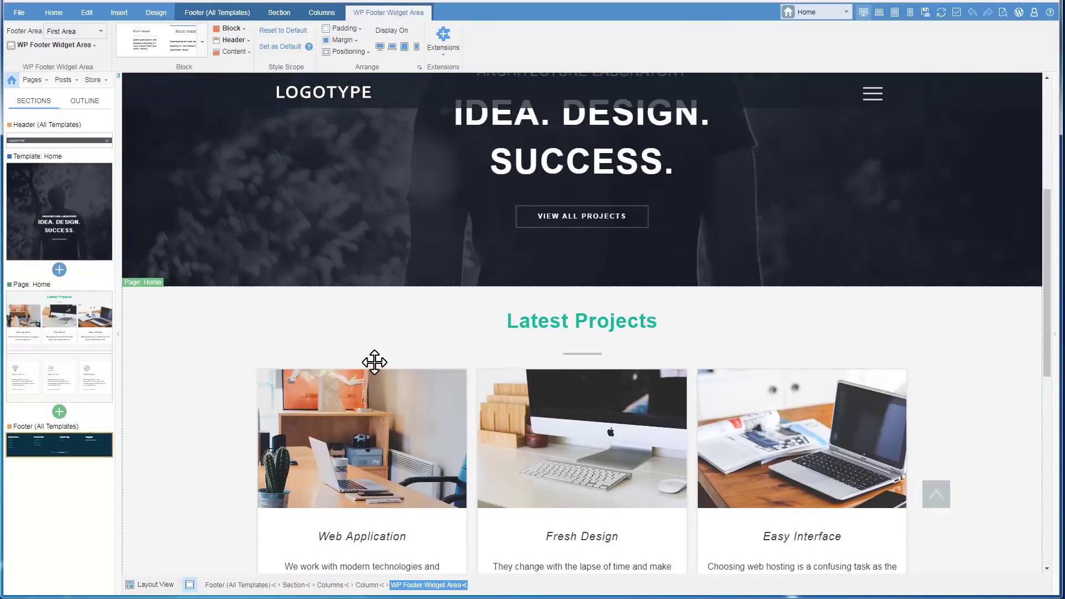
pyautogui.scroll(5, 376, 363)
# - Select the header LOGOTYPE logo and raise its height from 22px to 30px in the Arrange properties
pyautogui.click(152, 191)
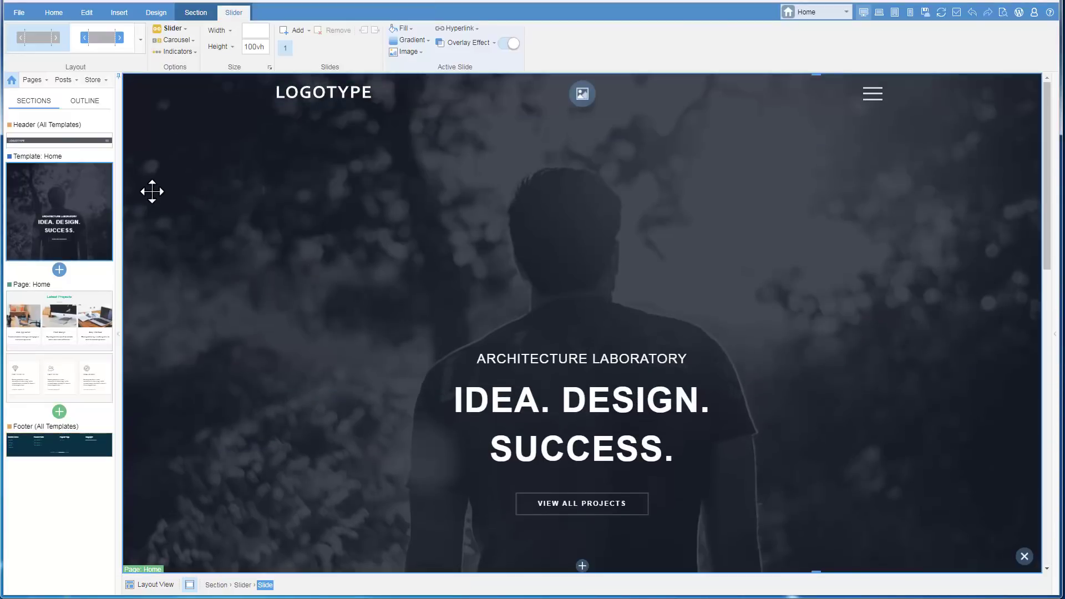
pyautogui.click(85, 135)
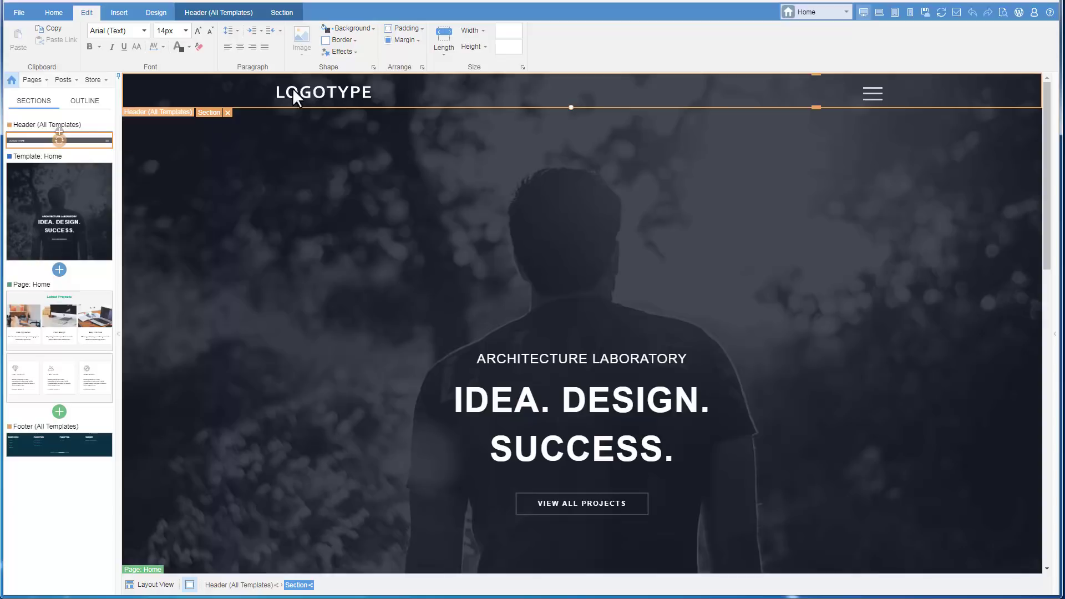
pyautogui.click(352, 88)
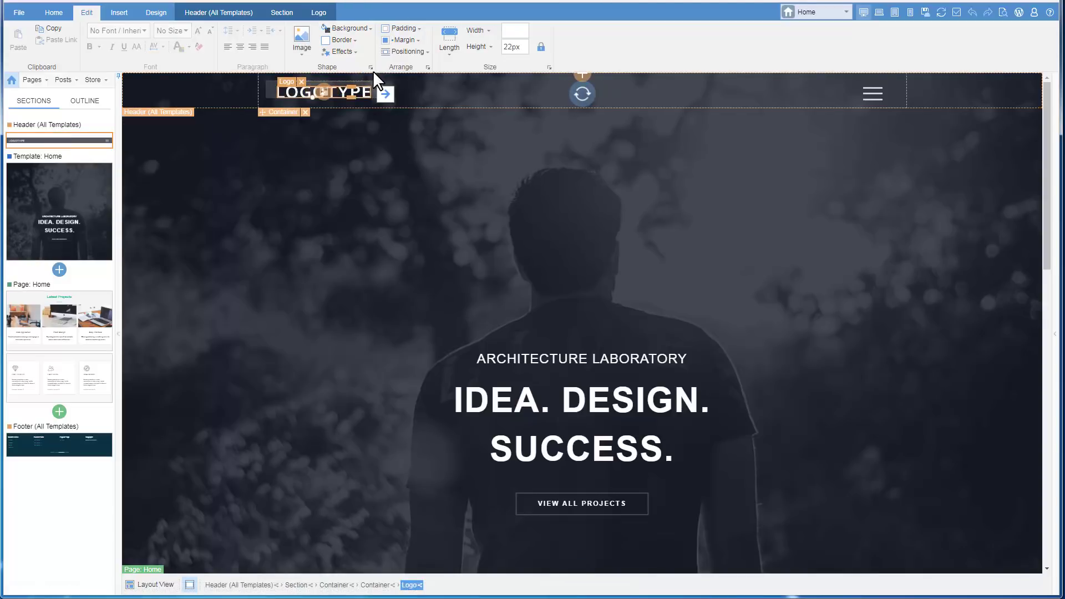
pyautogui.click(371, 68)
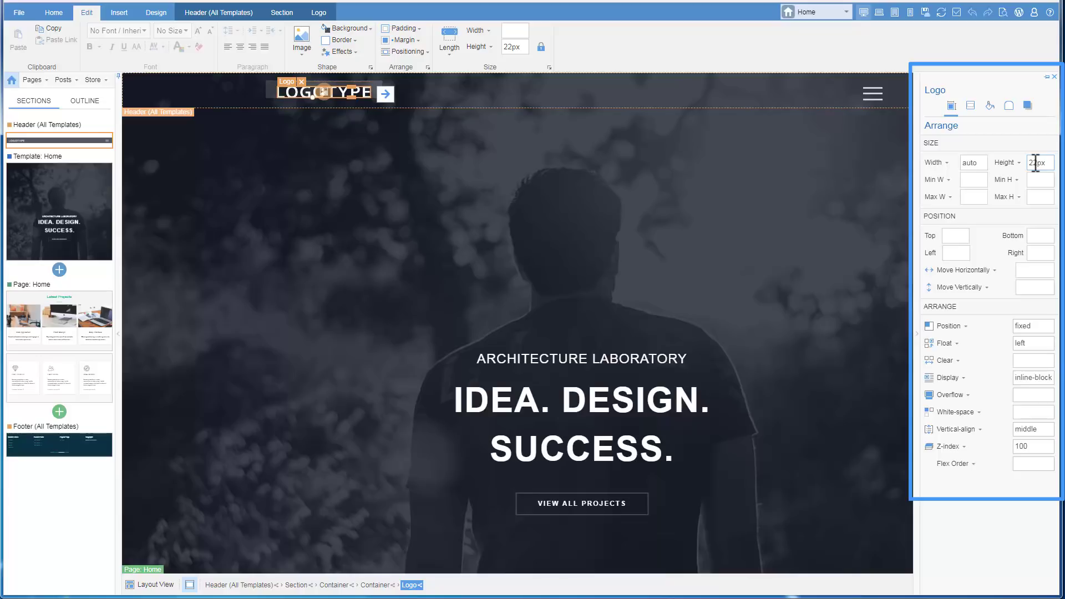
pyautogui.moveTo(1035, 162); pyautogui.dragTo(972, 183)
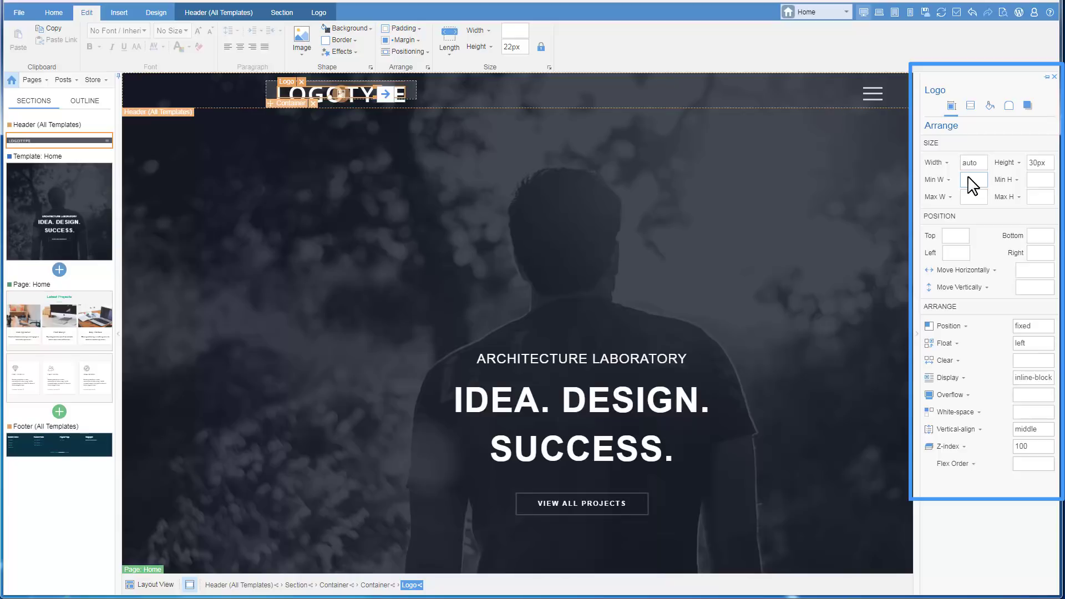
# - Select the logo's container, dock then undock the properties panel, and select the hero slide
pyautogui.click(651, 99)
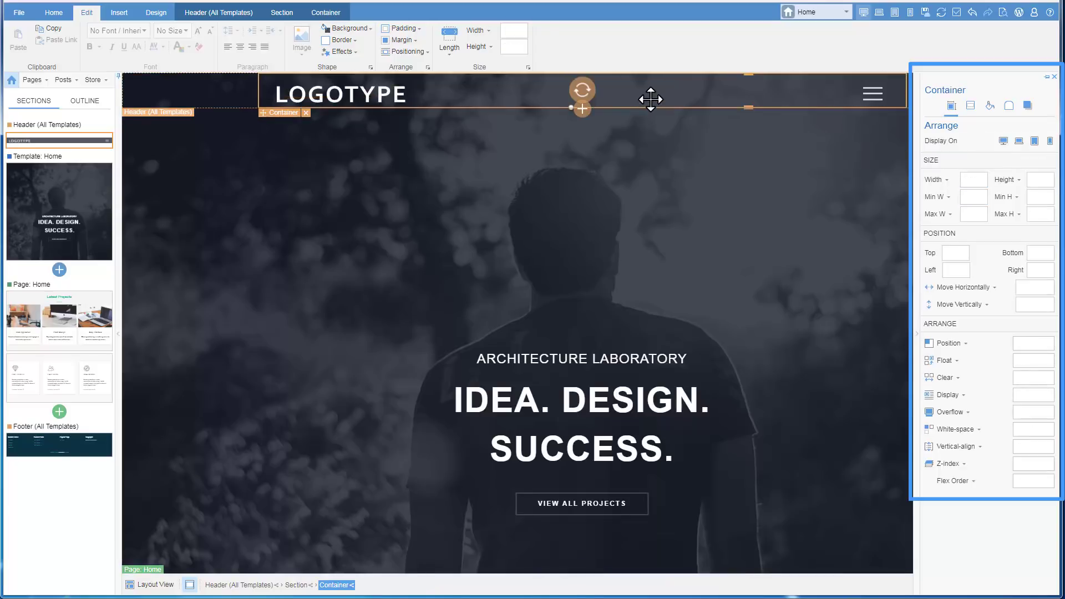
pyautogui.click(1046, 77)
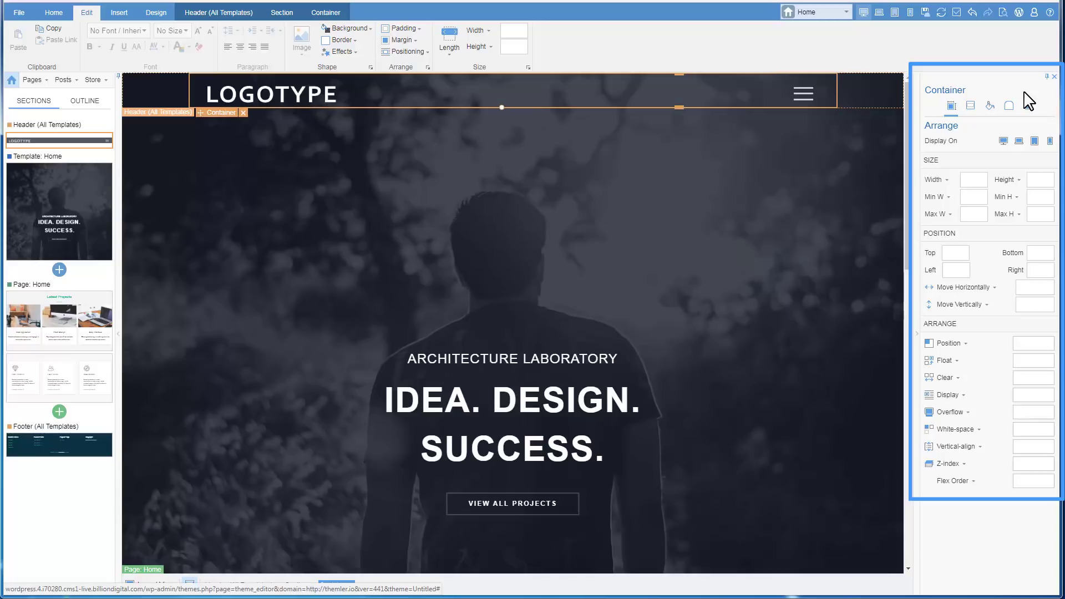
pyautogui.click(1047, 78)
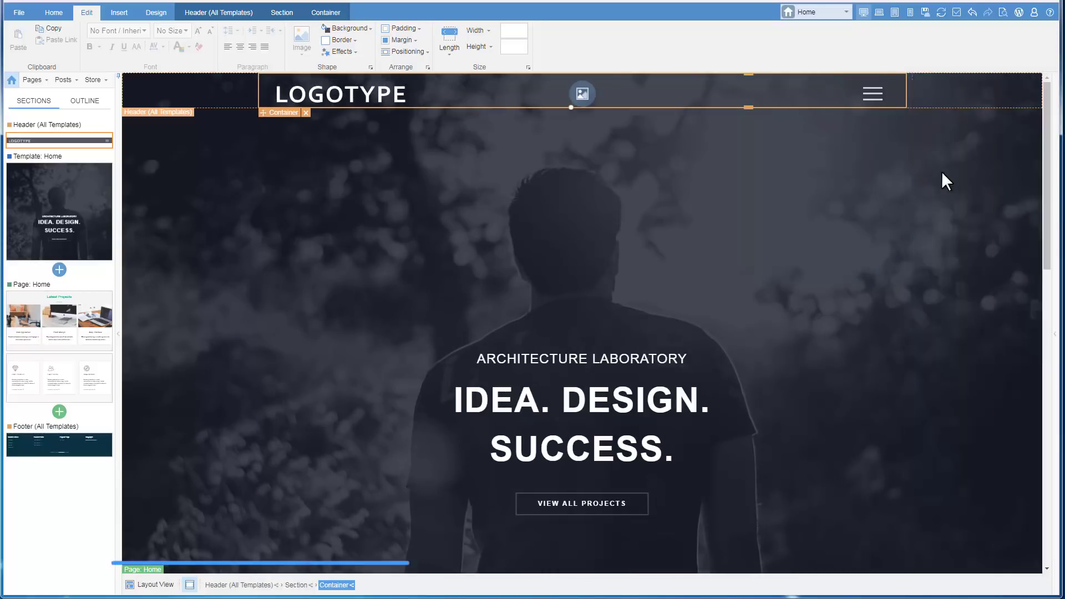
pyautogui.click(943, 172)
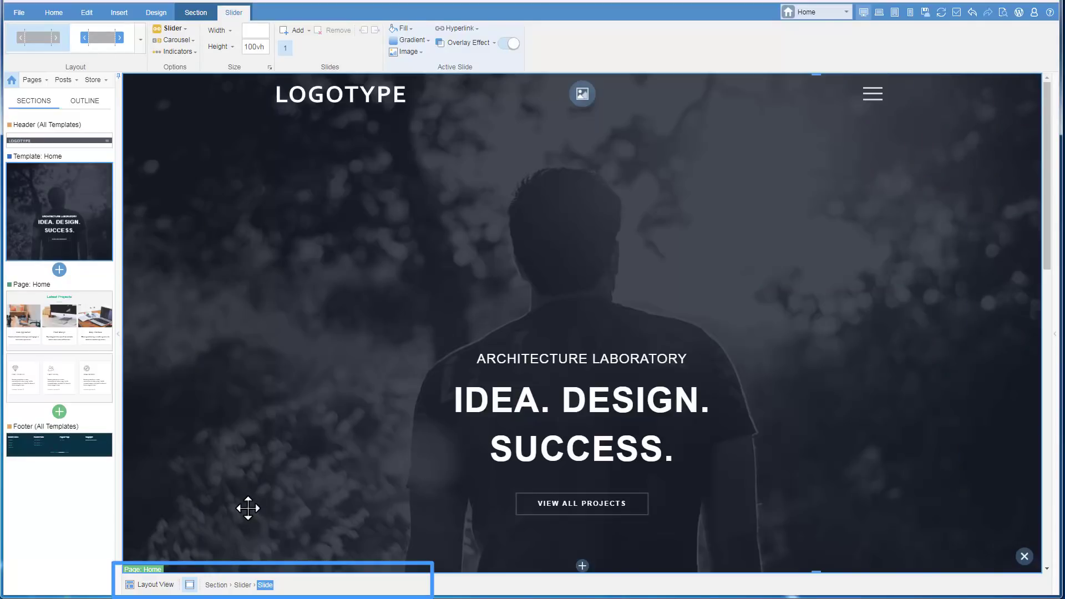
# - Toggle element outlines on and off, select the hero text container and toggle its padding overlay
pyautogui.click(167, 586)
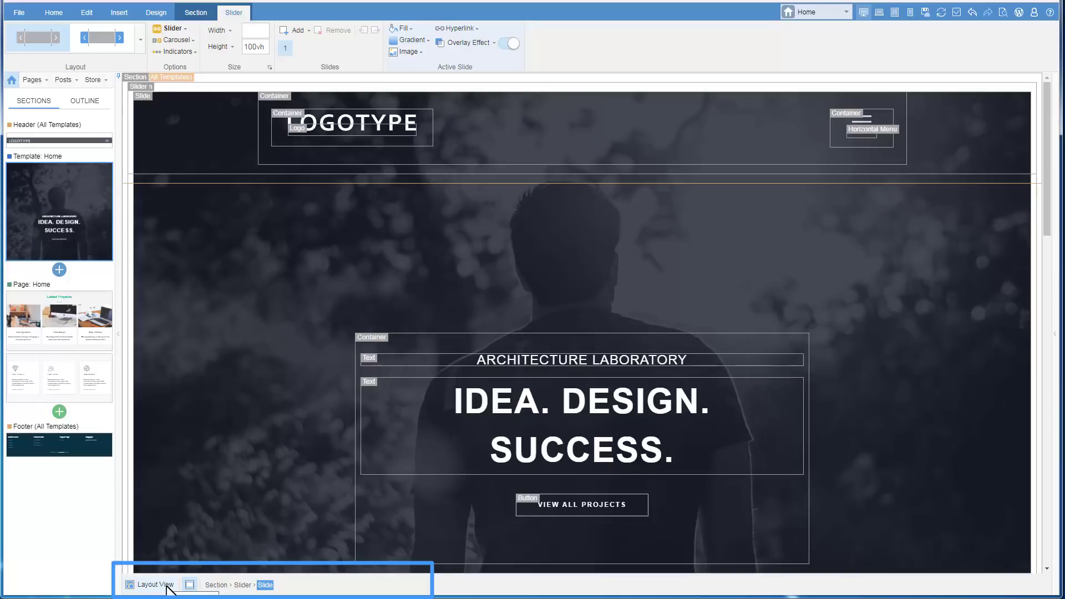
pyautogui.click(167, 585)
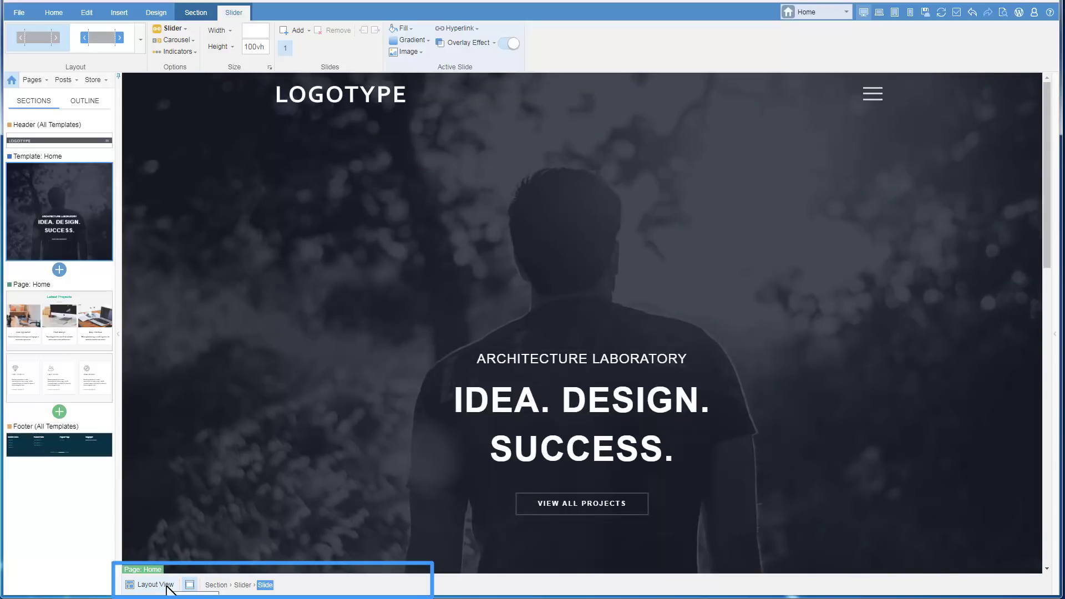
pyautogui.click(367, 353)
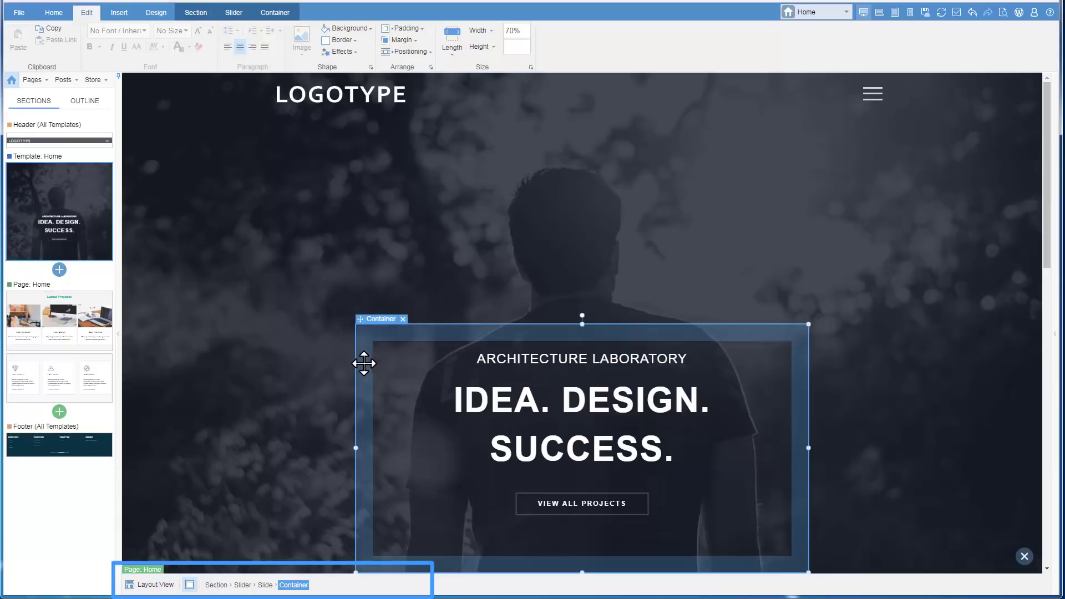
pyautogui.click(189, 585)
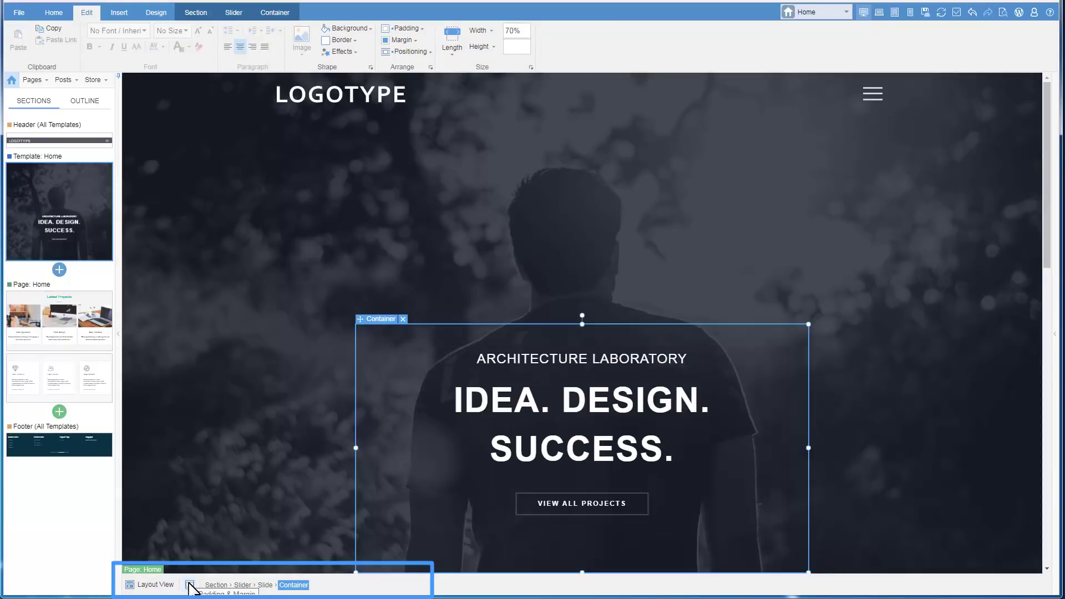
pyautogui.click(190, 586)
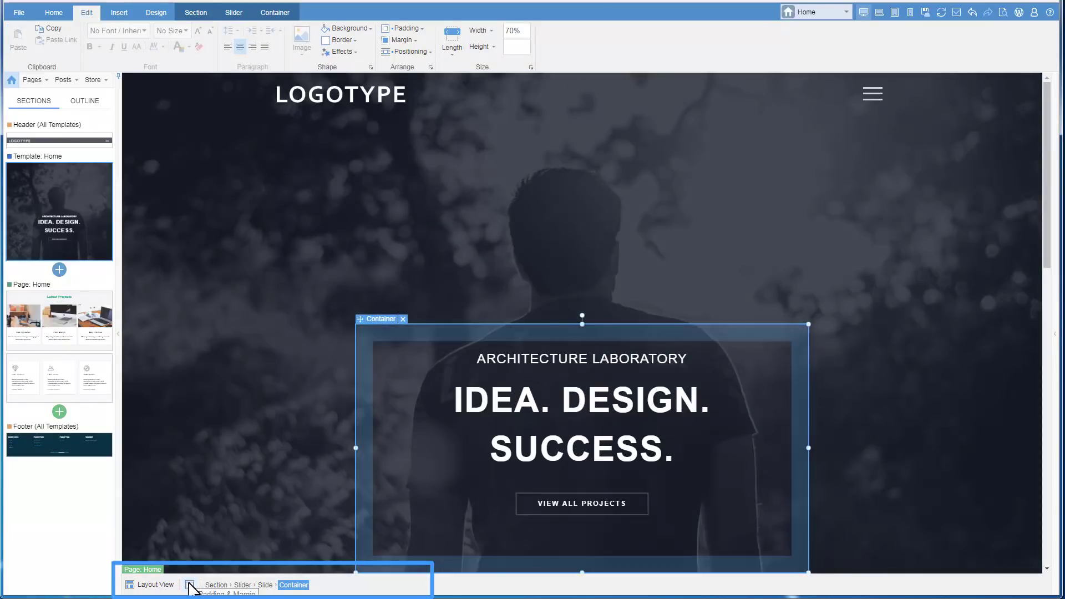
# - Walk the breadcrumb from the header logo up through its containers to the section, then select the hero slide
pyautogui.click(216, 585)
pyautogui.click(233, 584)
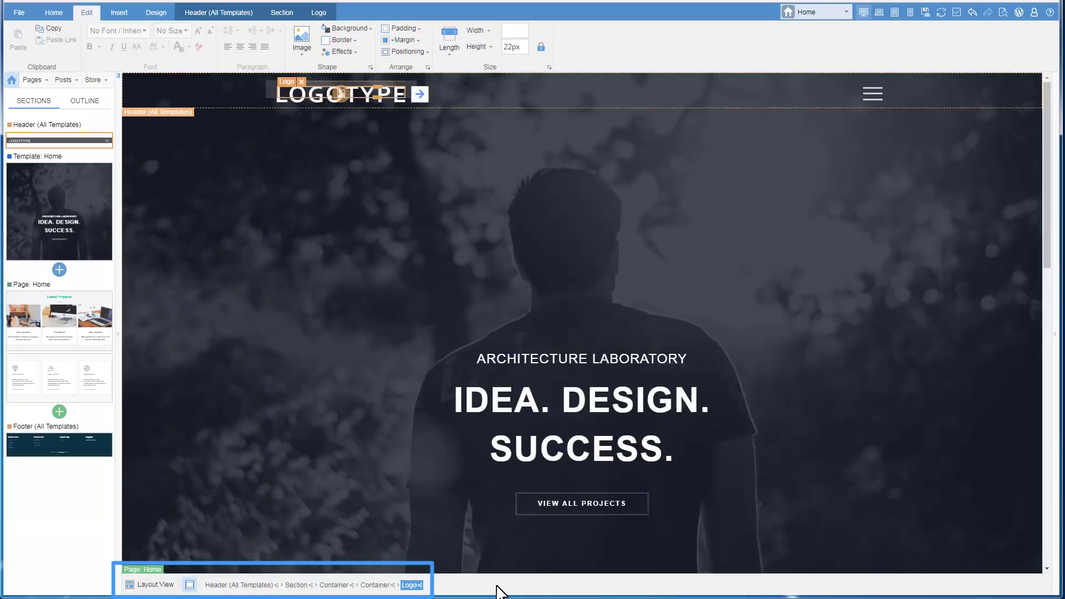
pyautogui.click(377, 586)
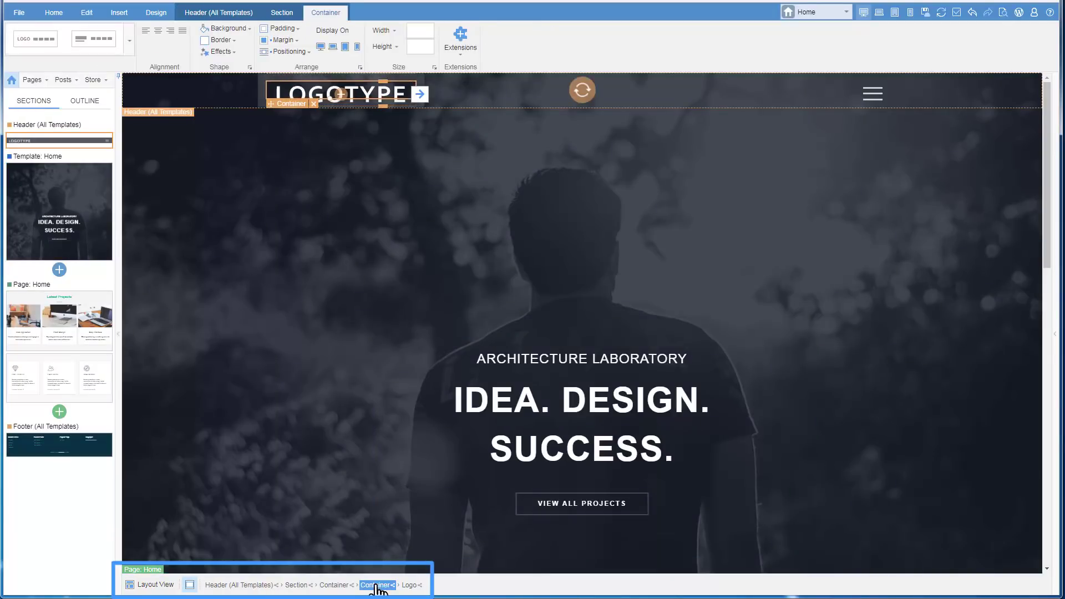
pyautogui.click(336, 586)
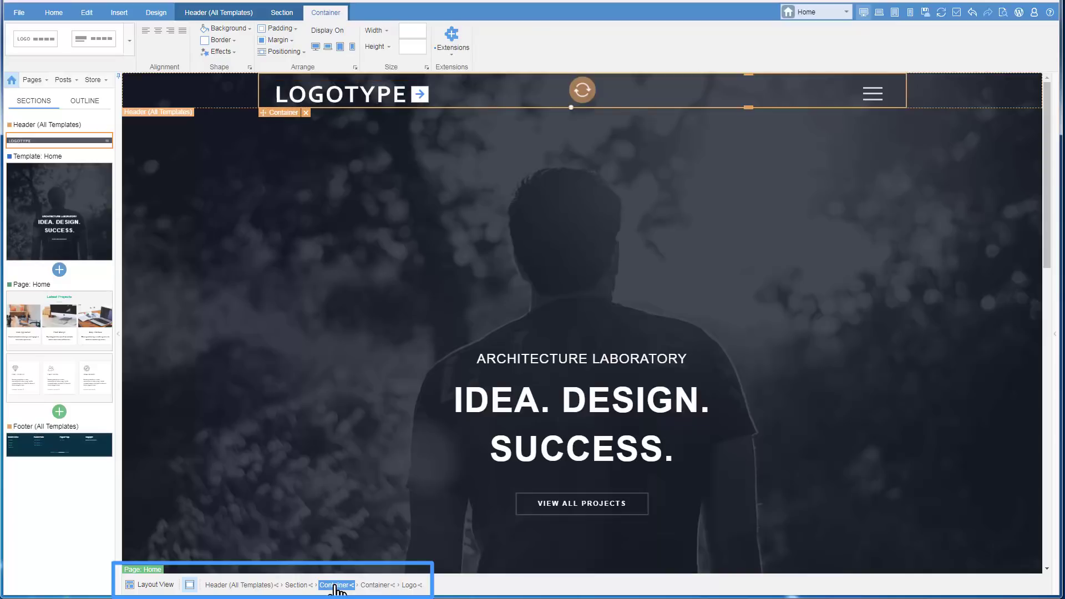
pyautogui.click(298, 585)
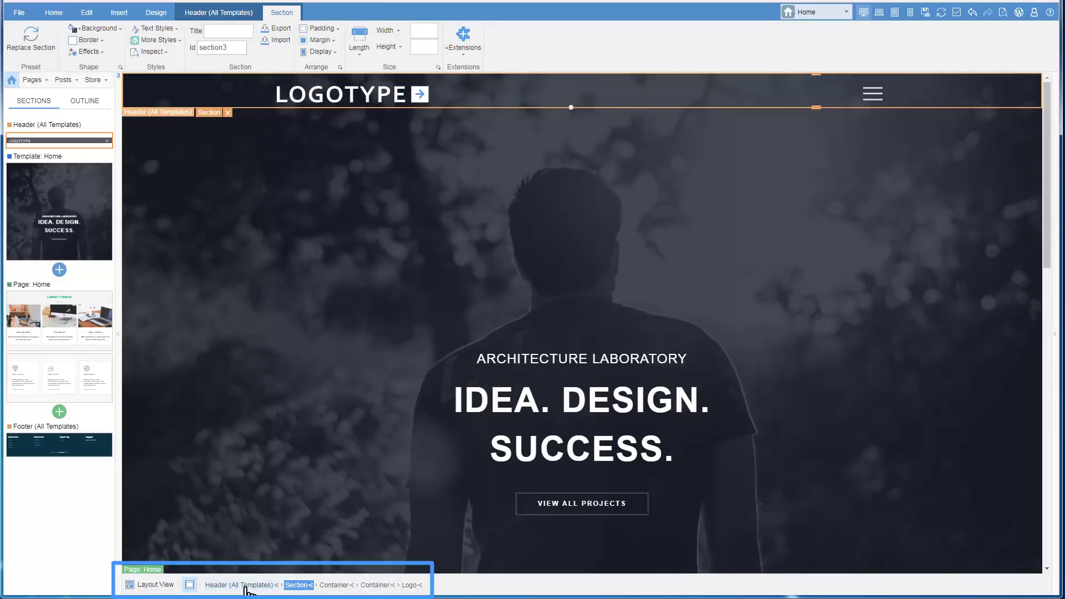
pyautogui.click(424, 246)
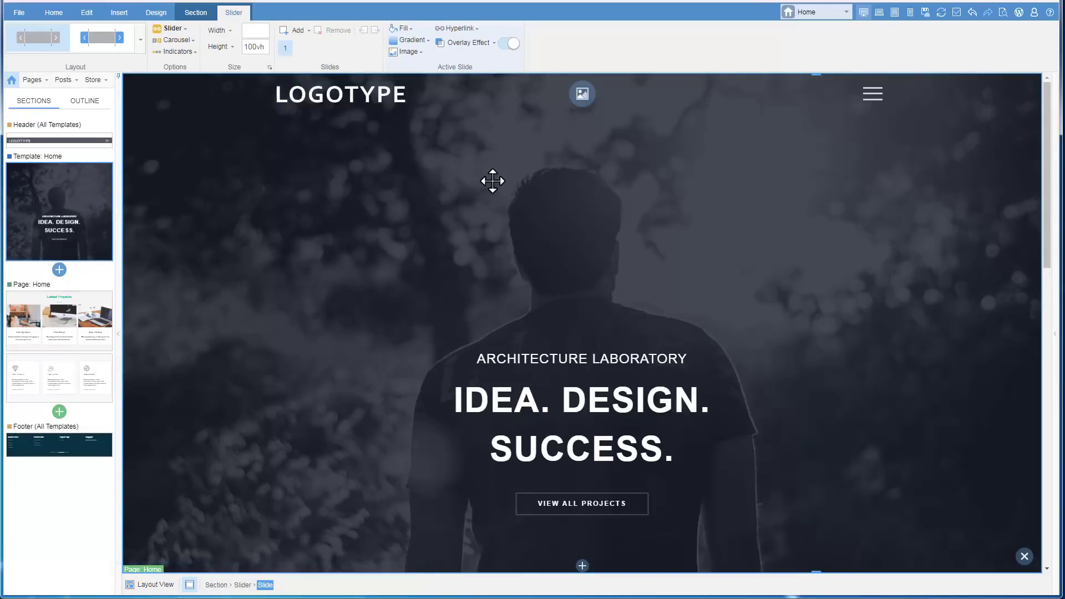
# - Set the hero slide background to the Clipart accounting photo of charts and a calculator at Medium size
pyautogui.click(581, 94)
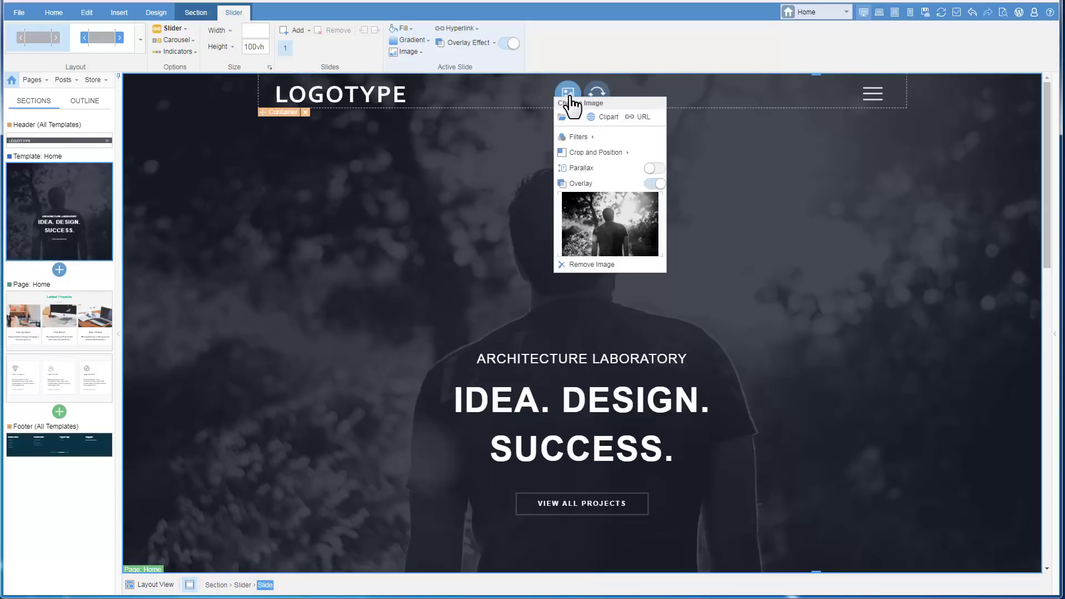
pyautogui.click(602, 117)
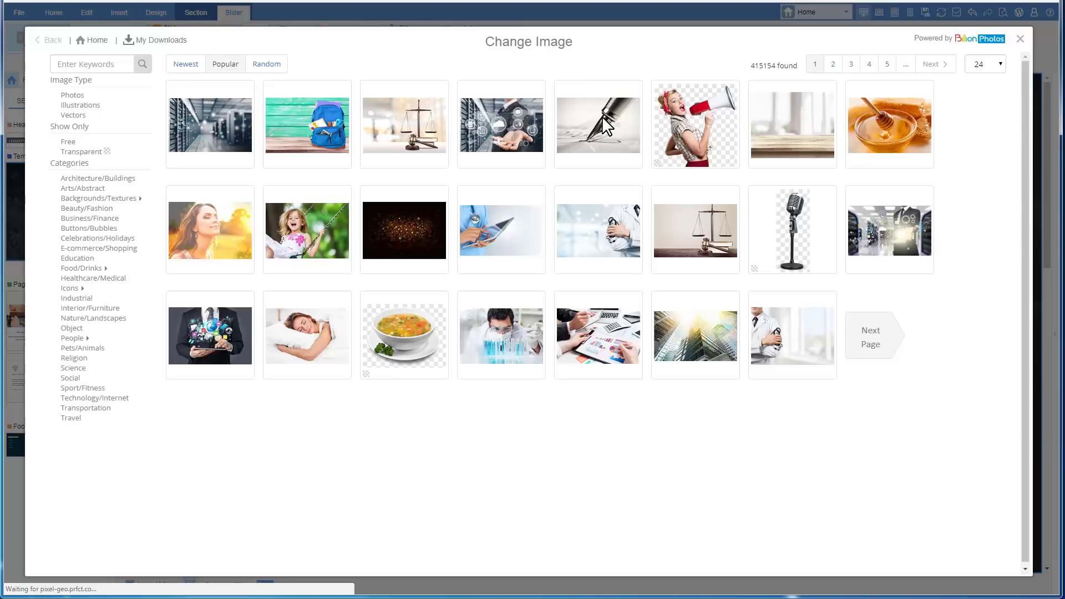
pyautogui.click(604, 349)
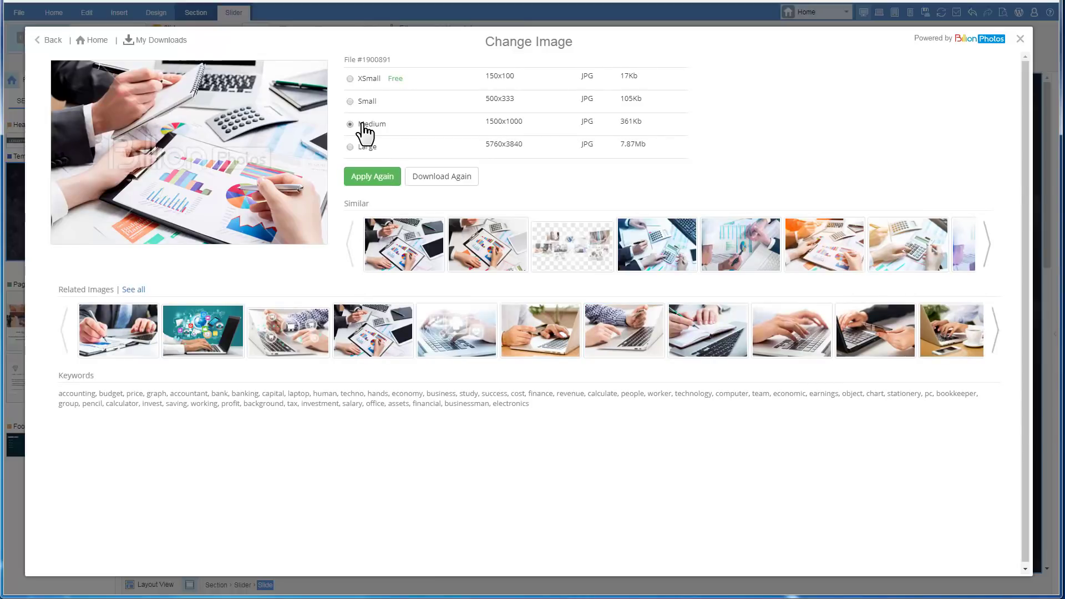
pyautogui.click(369, 188)
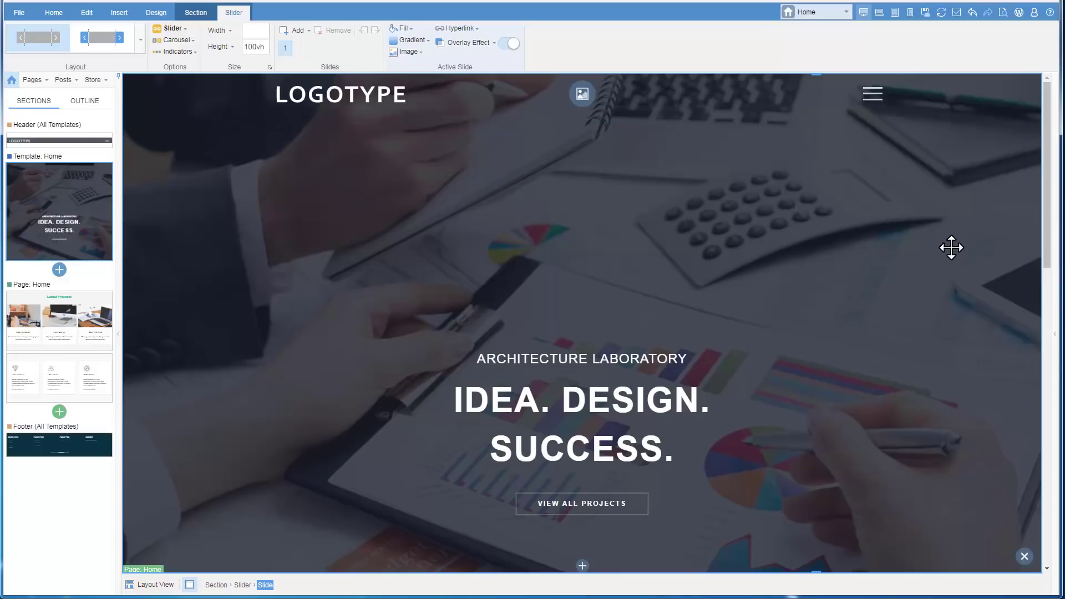
# - Replace the hero heading text with 'BUSINESS SUCCESS'
pyautogui.click(611, 395)
pyautogui.doubleClick(612, 395)
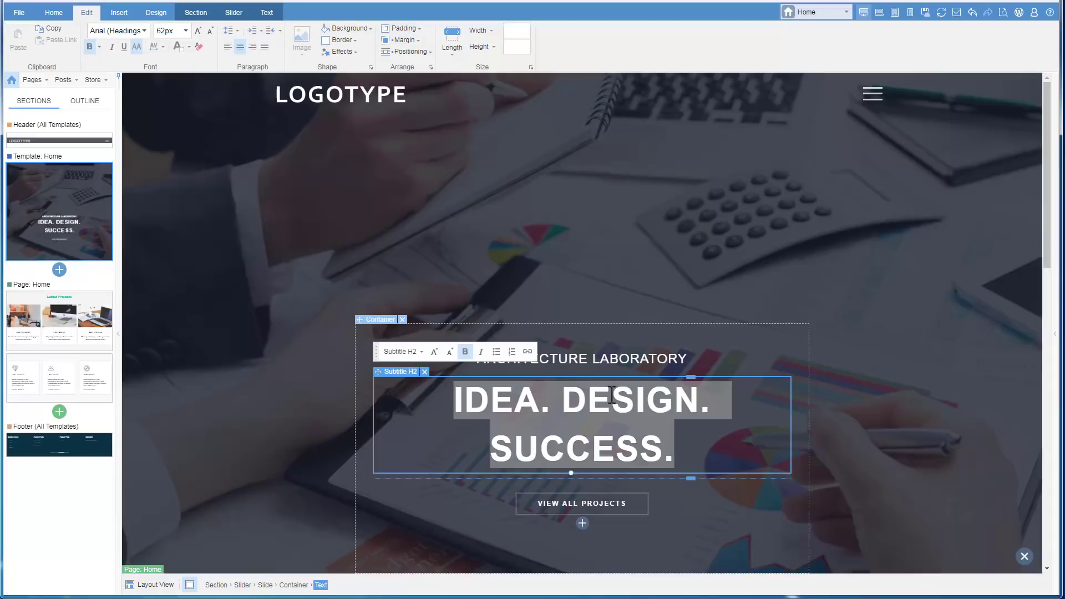
pyautogui.write('B')
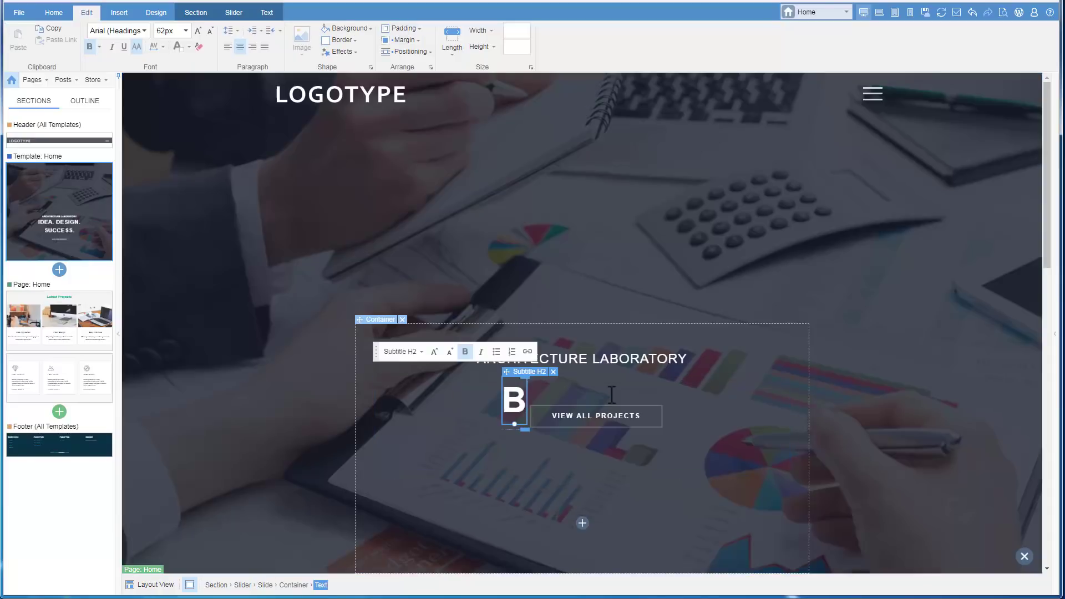
pyautogui.write('USINESS')
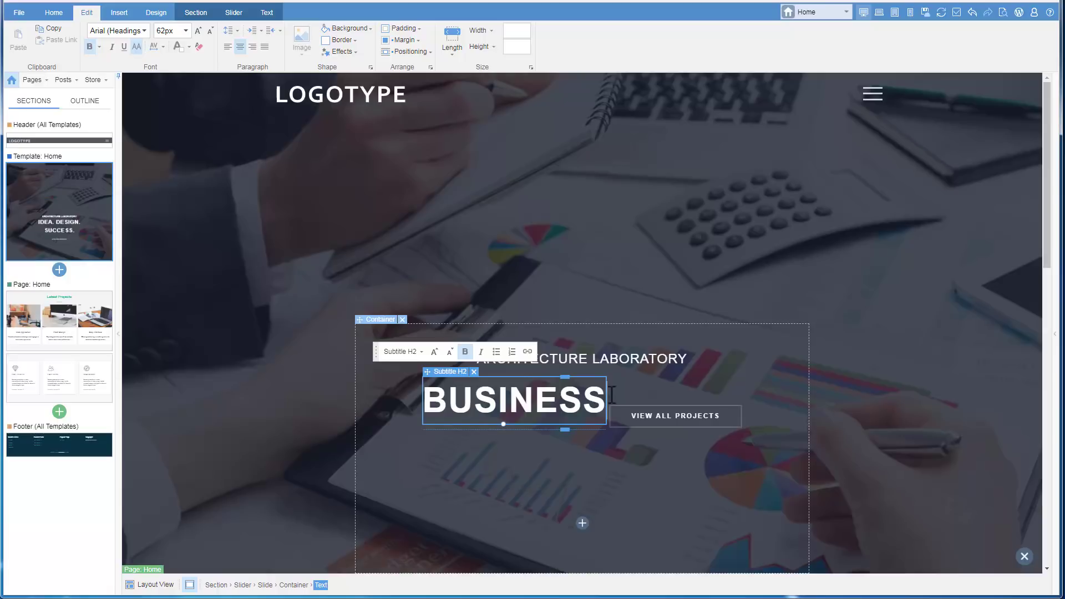
pyautogui.write(' SUCCES')
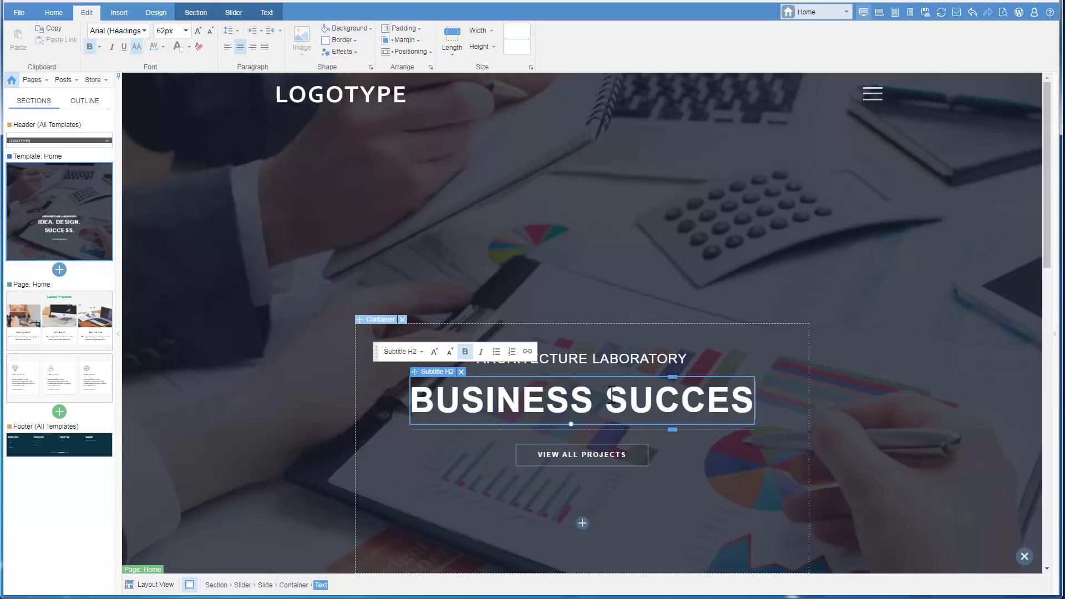
pyautogui.write('S')
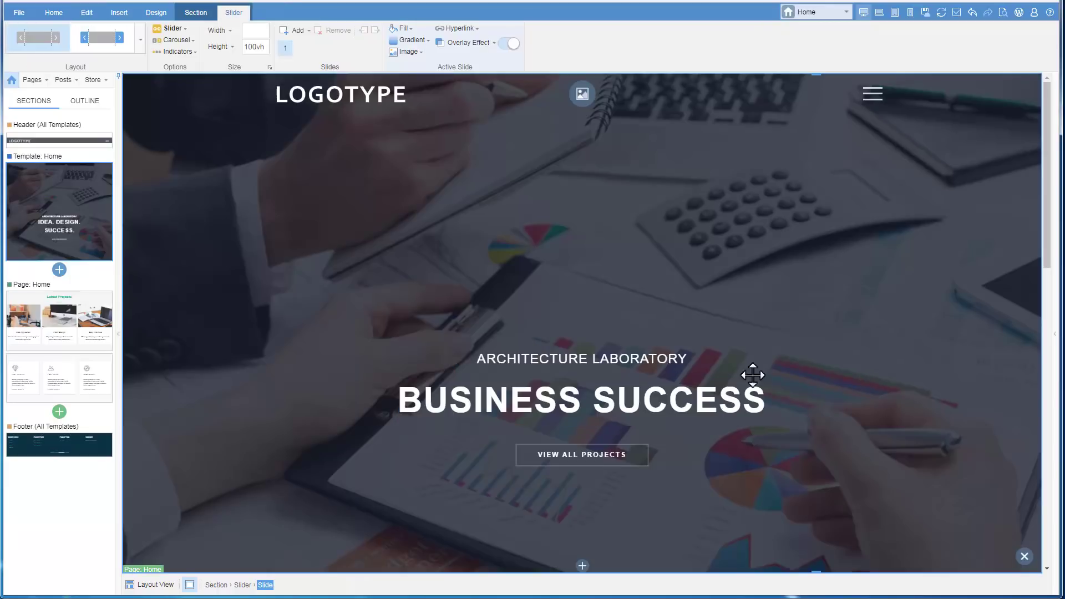
# - Move the ARCHITECTURE LABORATORY subtitle below the BUSINESS SUCCESS heading
pyautogui.click(668, 359)
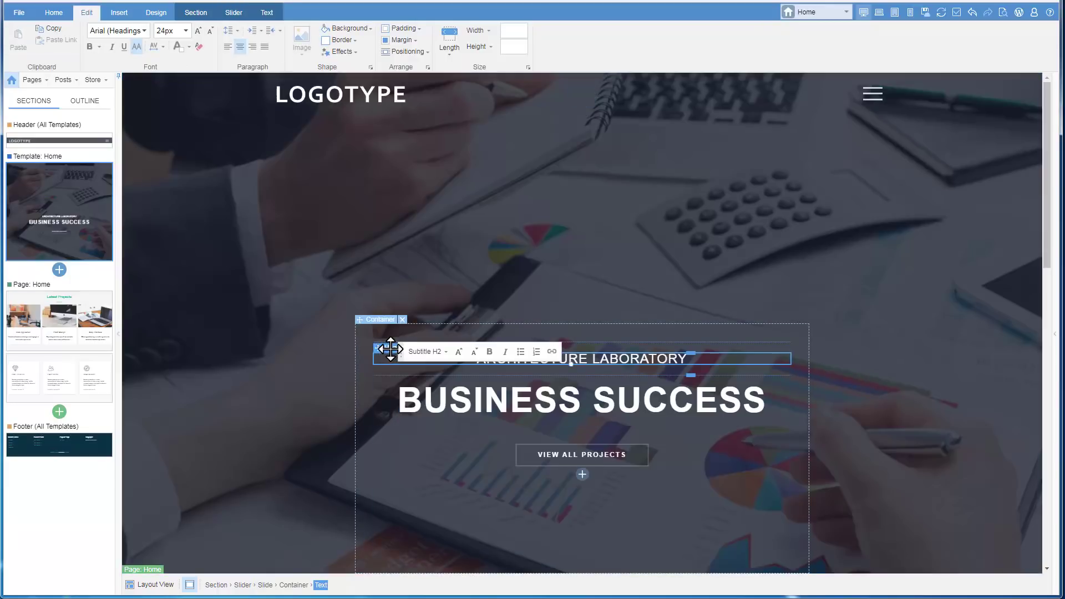
pyautogui.moveTo(391, 351); pyautogui.dragTo(432, 393)
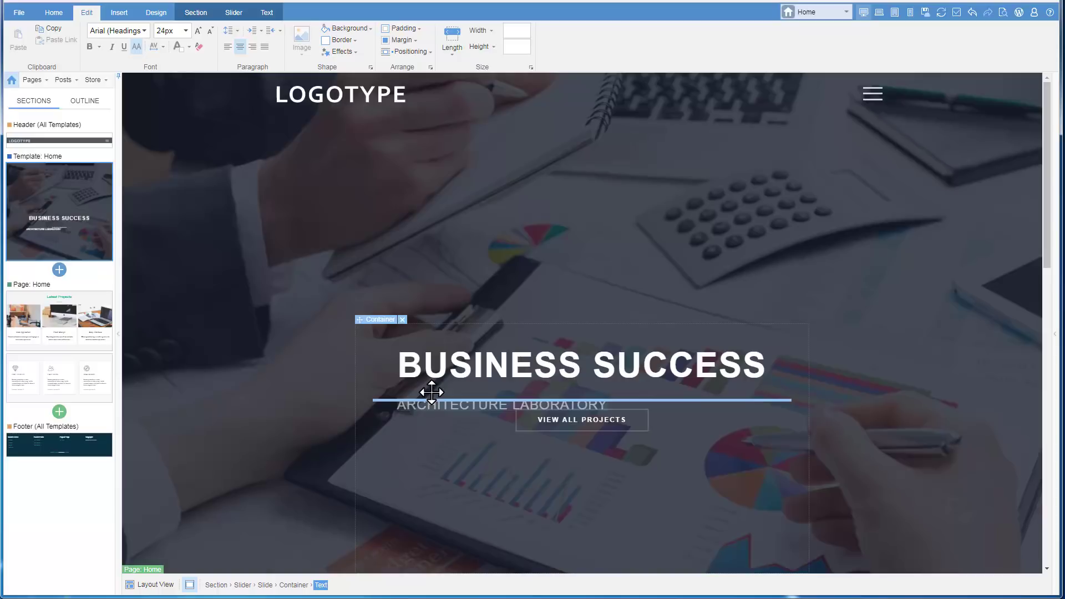
pyautogui.moveTo(432, 392); pyautogui.dragTo(432, 392)
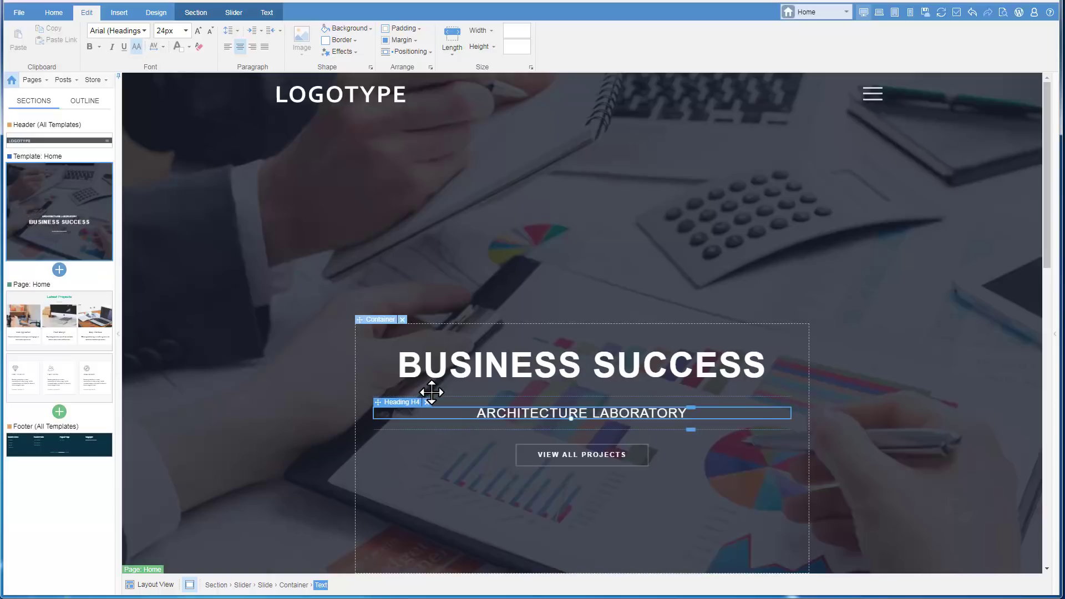
# - Position the hero text container absolutely, 50% from top and left, at the slide centre
pyautogui.click(376, 320)
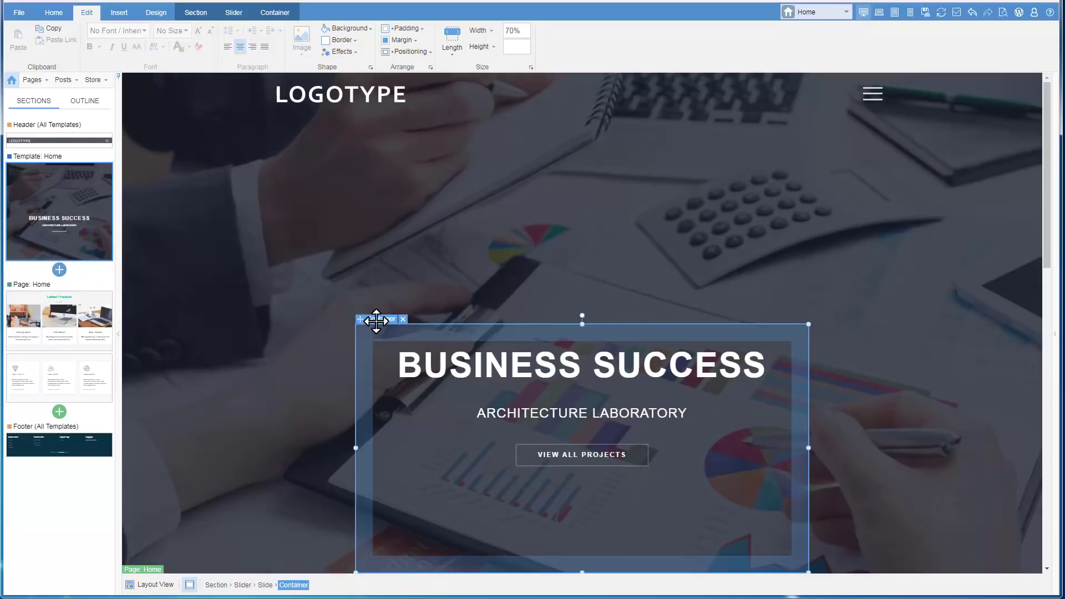
pyautogui.click(419, 54)
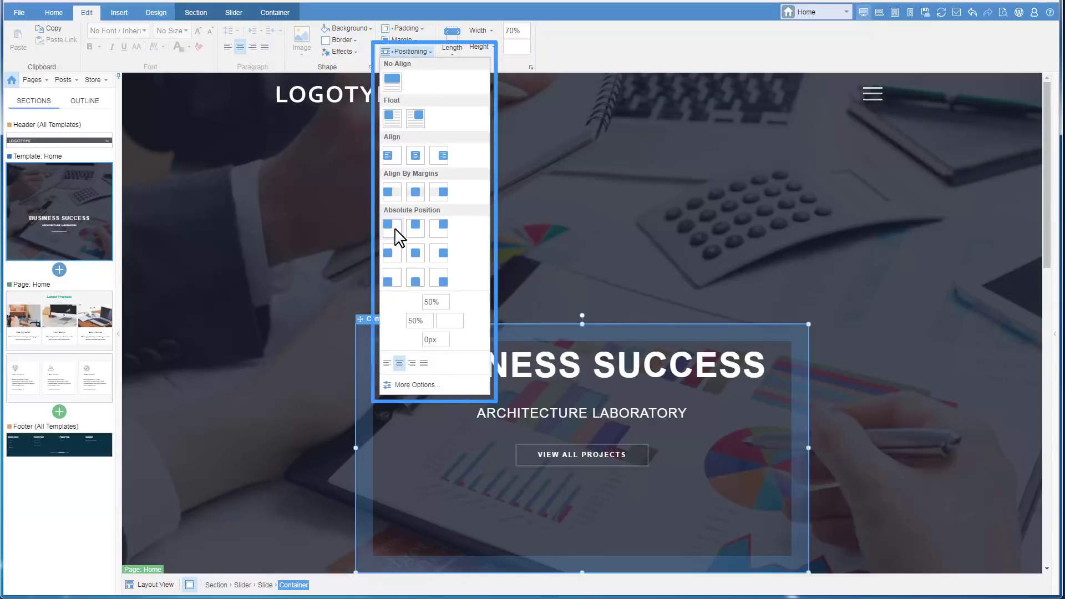
pyautogui.click(390, 228)
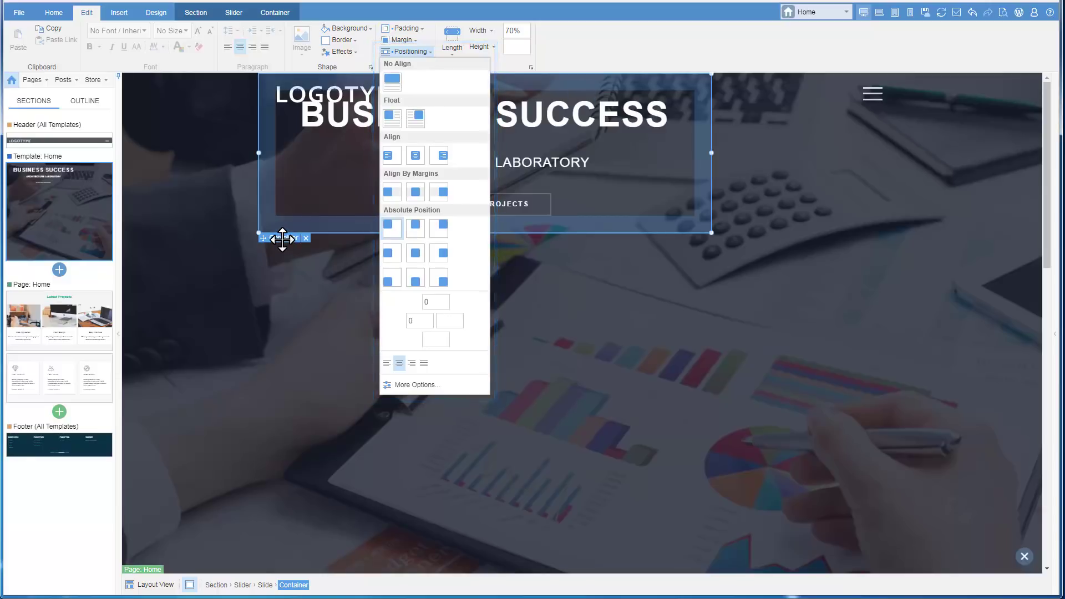
pyautogui.moveTo(280, 240); pyautogui.dragTo(637, 528)
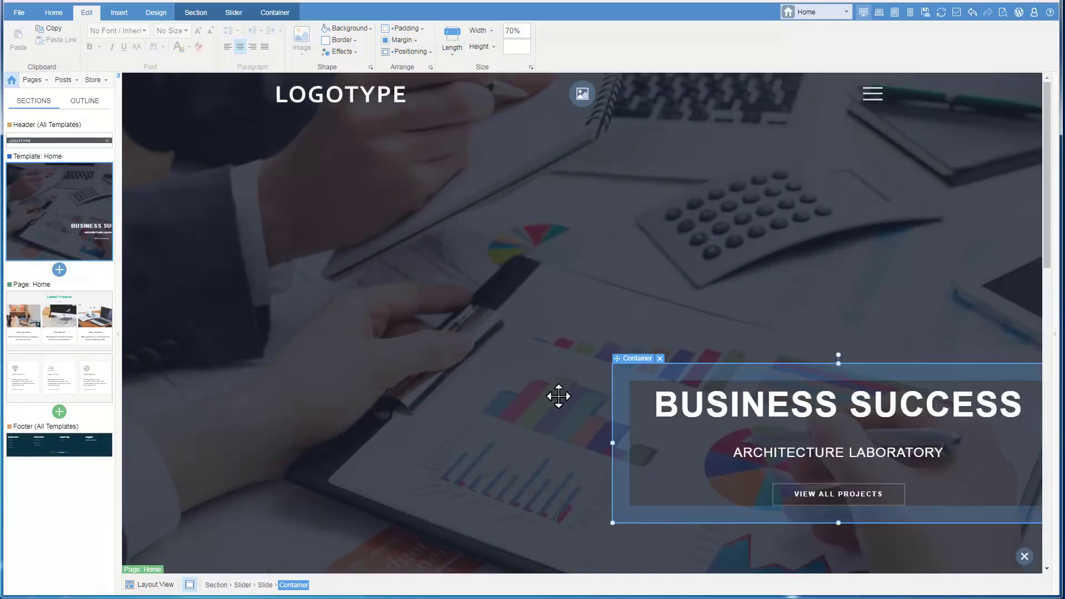
pyautogui.click(420, 52)
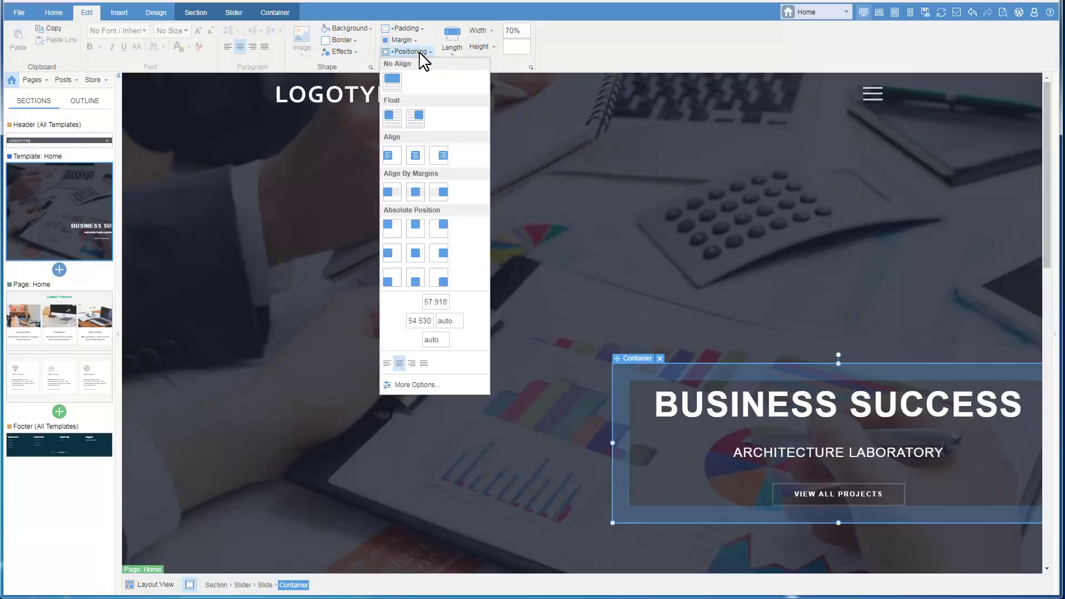
pyautogui.click(416, 254)
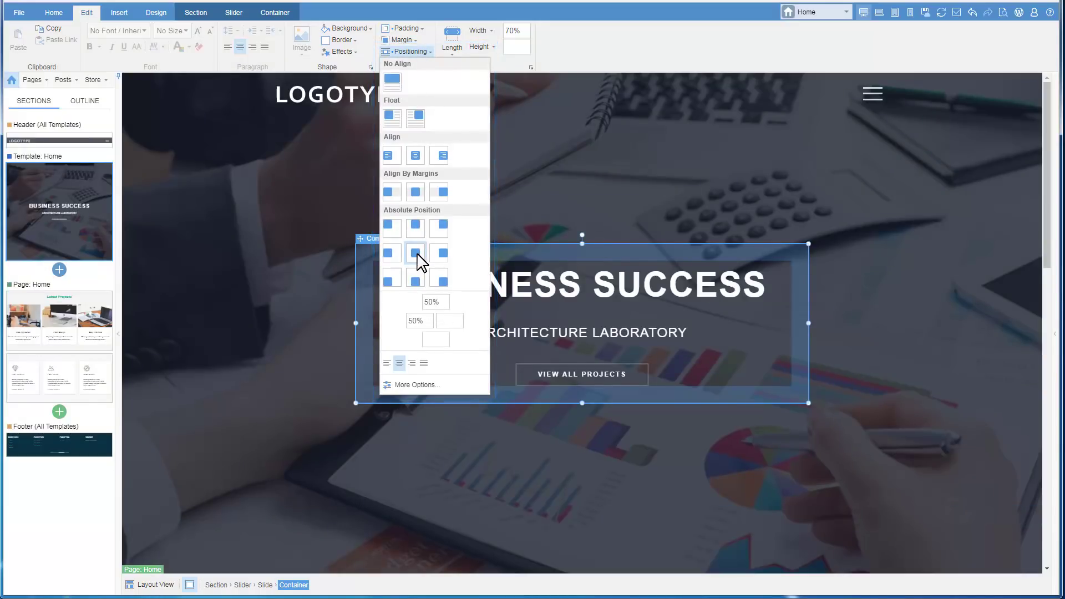
pyautogui.click(812, 273)
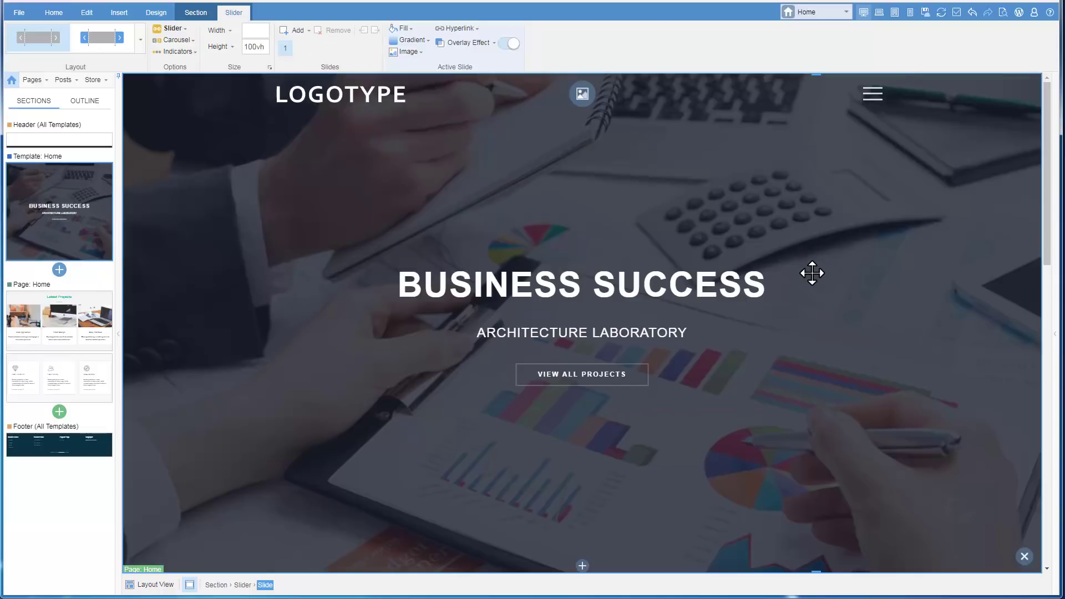
pyautogui.click(121, 14)
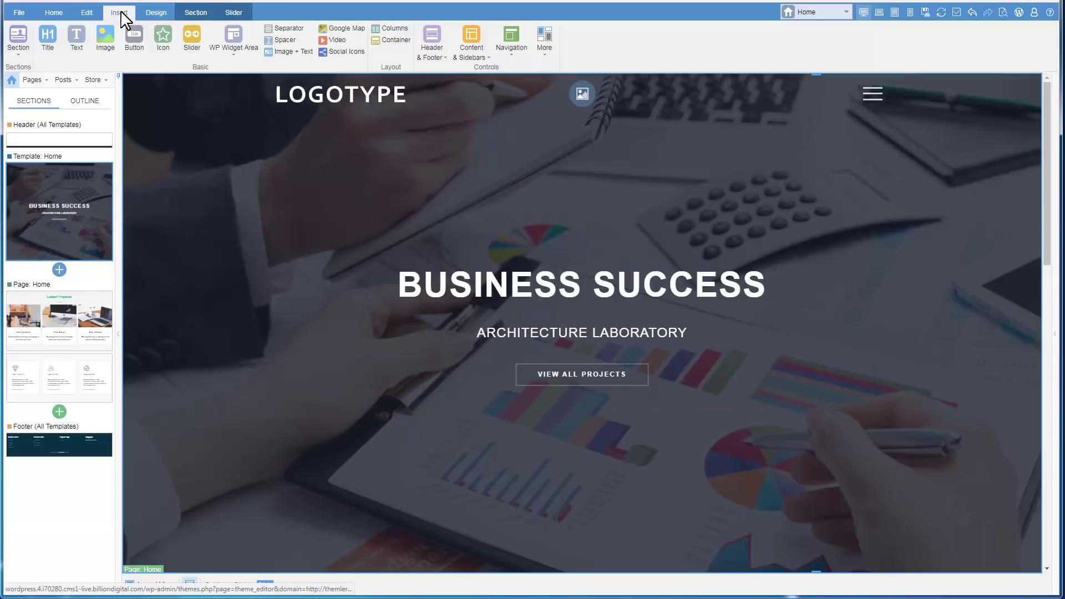
# - Insert an empty section above the post footer
pyautogui.click(23, 39)
pyautogui.moveTo(50, 101); pyautogui.dragTo(444, 442)
pyautogui.scroll(-10, 373, 340)
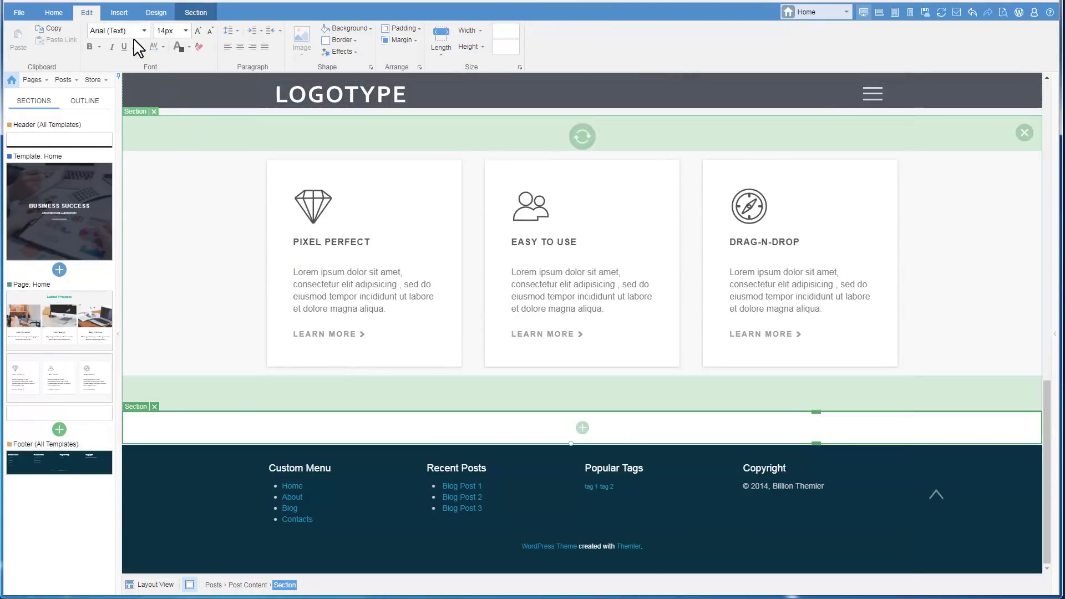
# - Add a container holding a two-column row into the new section
pyautogui.click(118, 13)
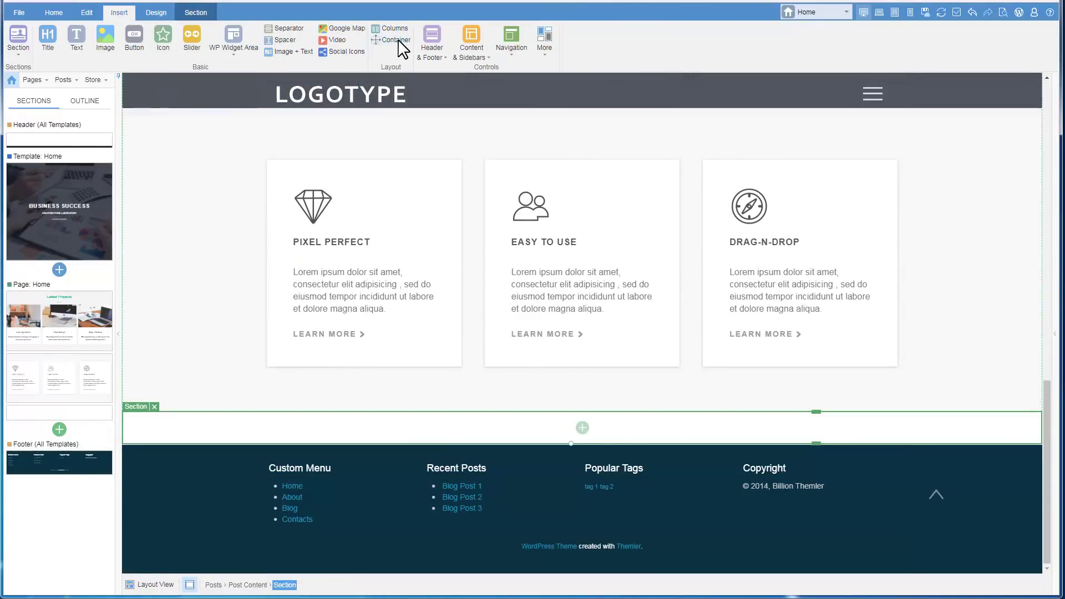
pyautogui.moveTo(399, 40); pyautogui.dragTo(483, 433)
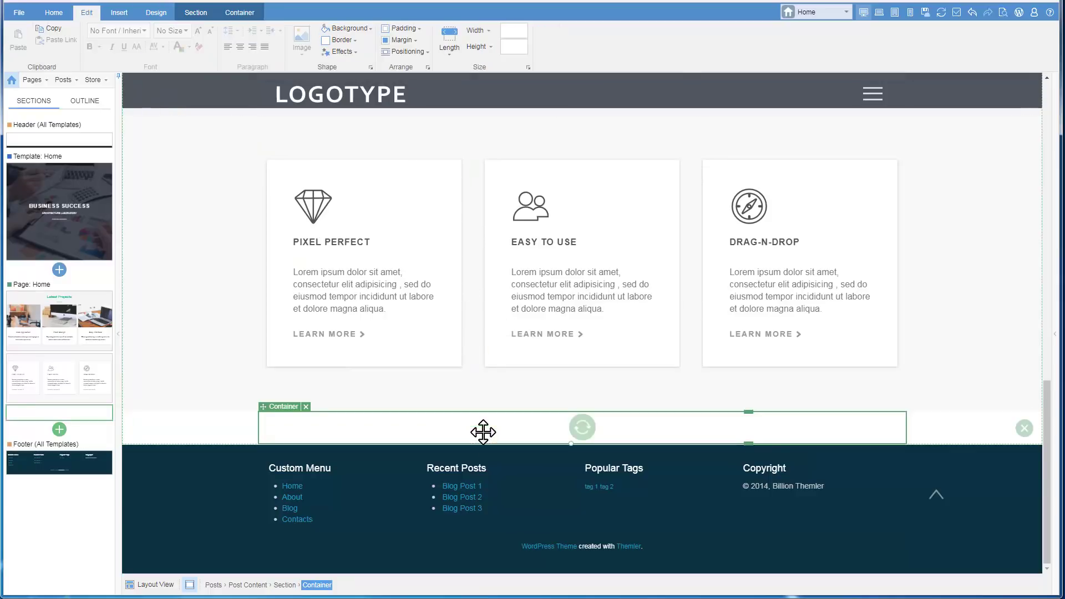
pyautogui.click(111, 16)
pyautogui.moveTo(389, 29); pyautogui.dragTo(438, 430)
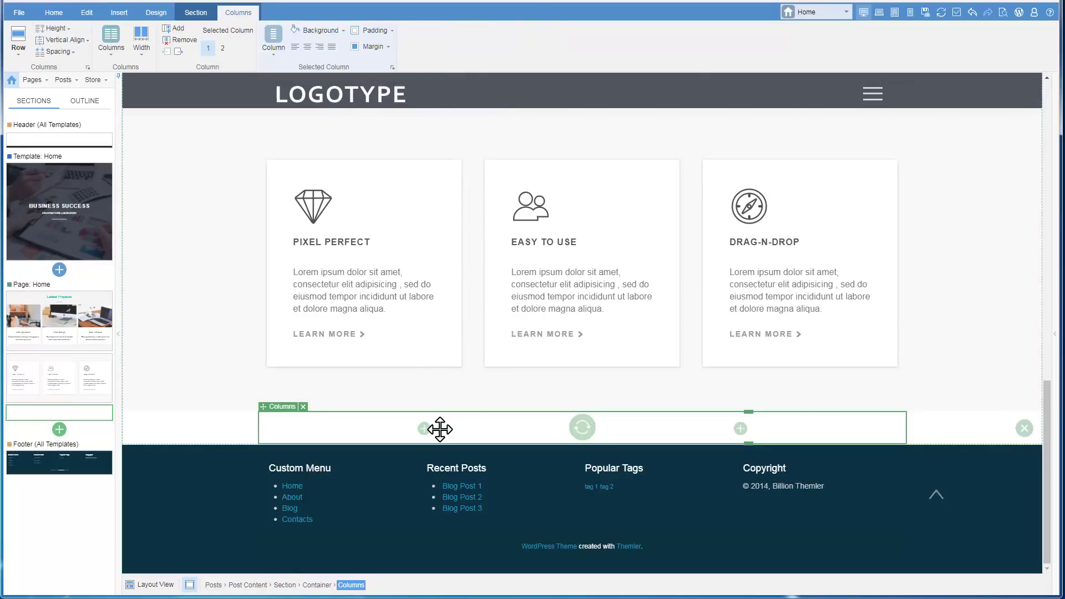
pyautogui.click(425, 430)
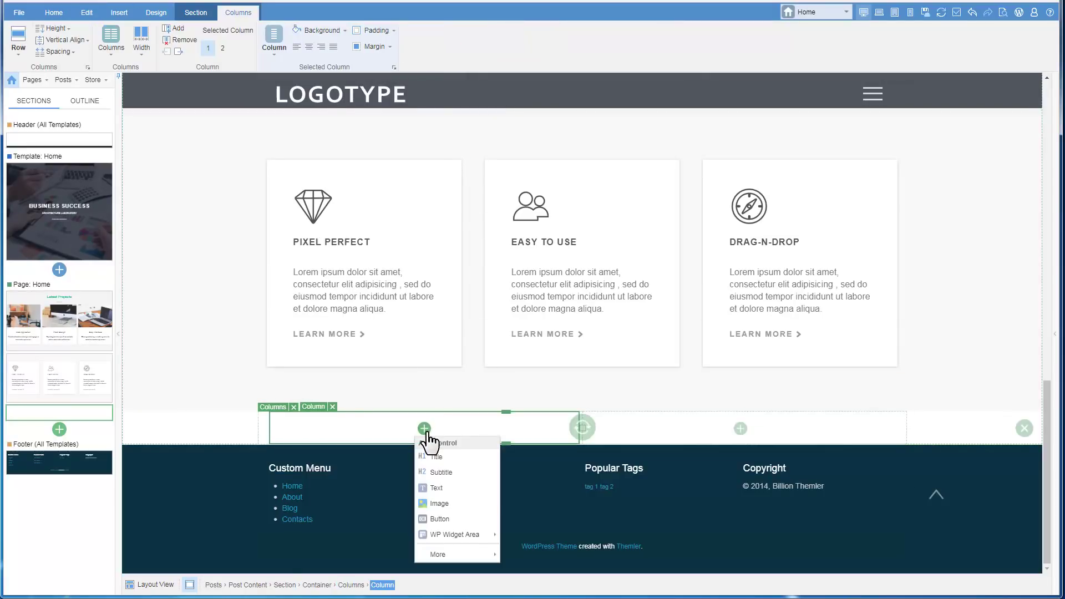
# - Add a 'Schedule' text in the first column styled as Subtitle H2
pyautogui.click(446, 489)
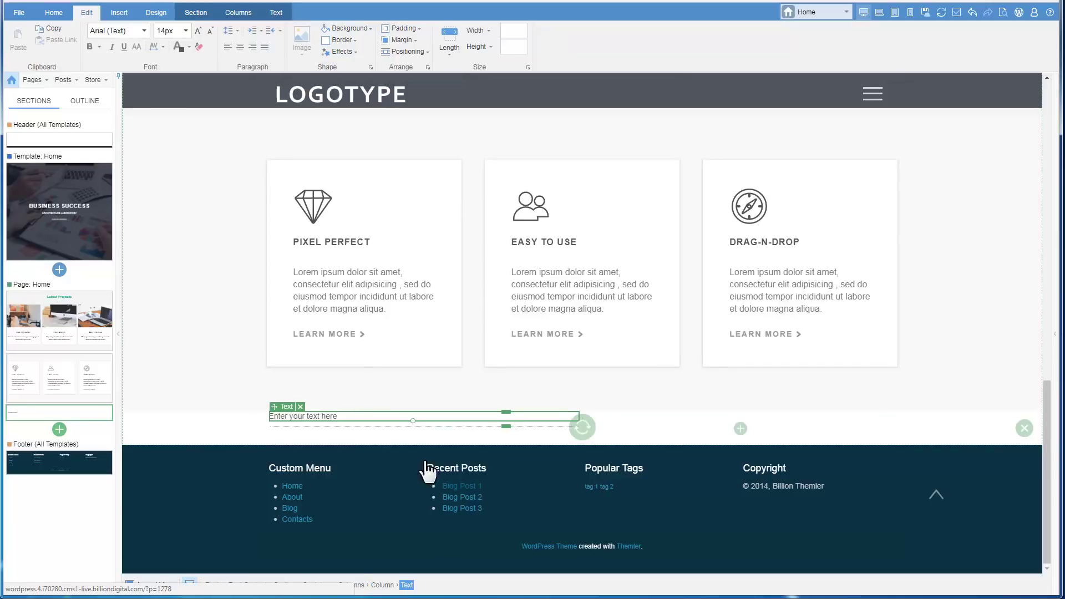
pyautogui.click(334, 416)
pyautogui.write('Schedule')
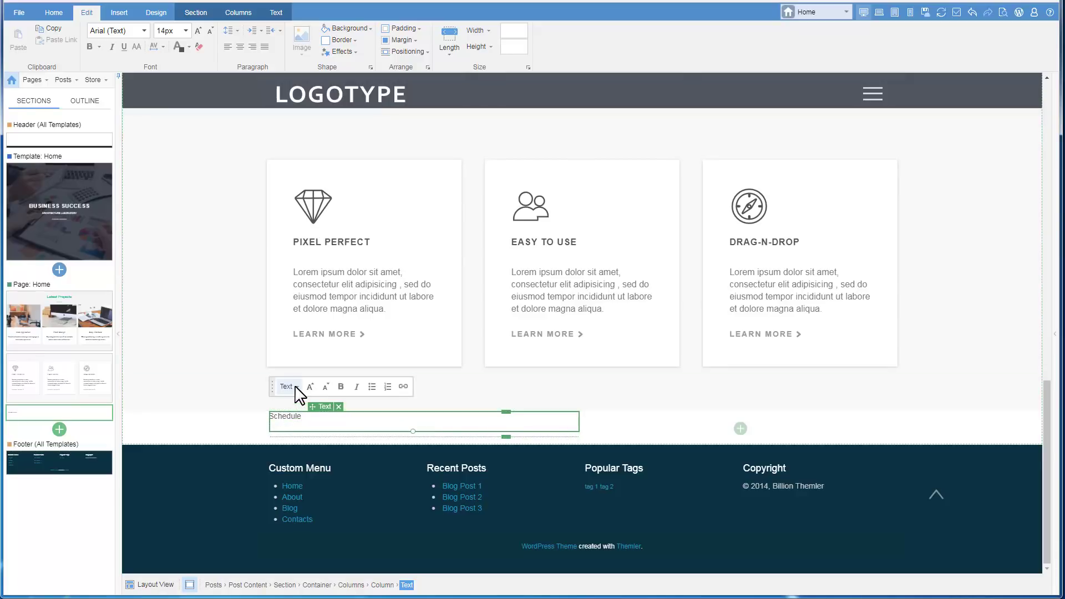
pyautogui.click(296, 388)
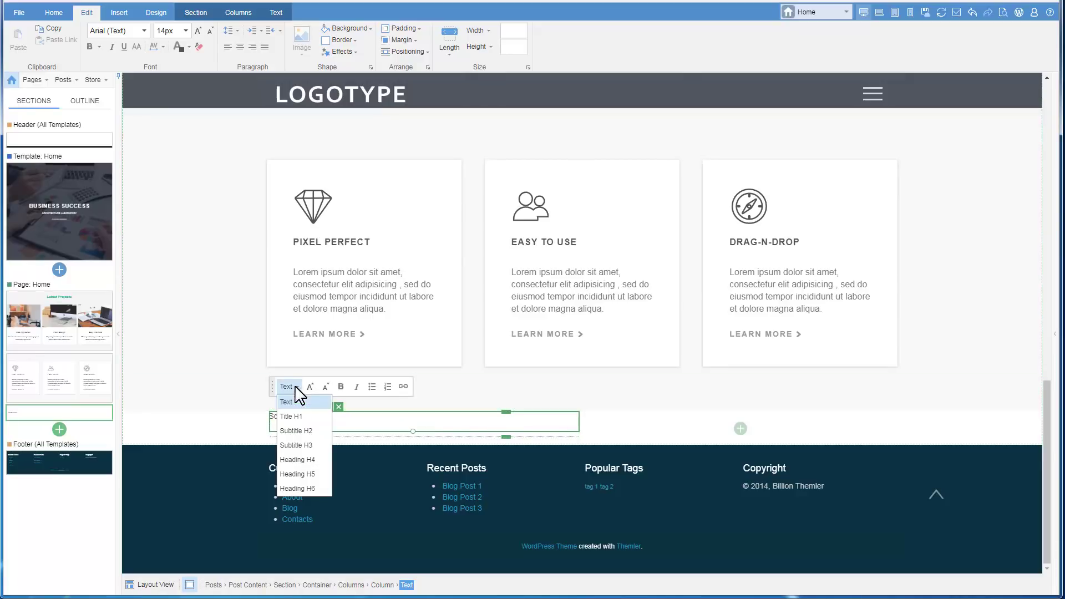
pyautogui.click(309, 434)
# - Add a pasted lorem ipsum paragraph below the Schedule heading
pyautogui.click(424, 414)
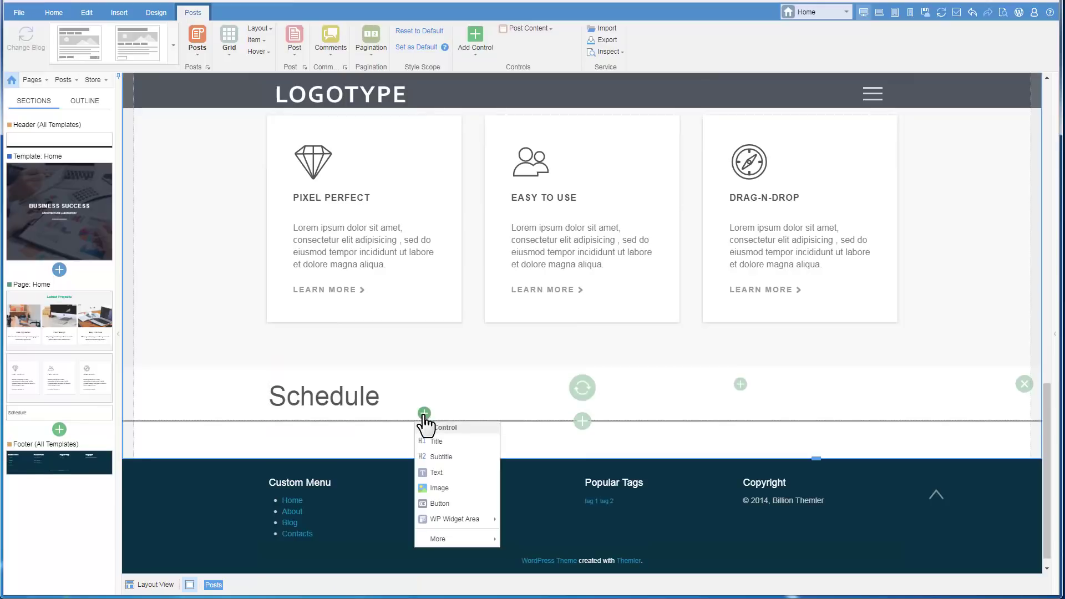
pyautogui.click(441, 472)
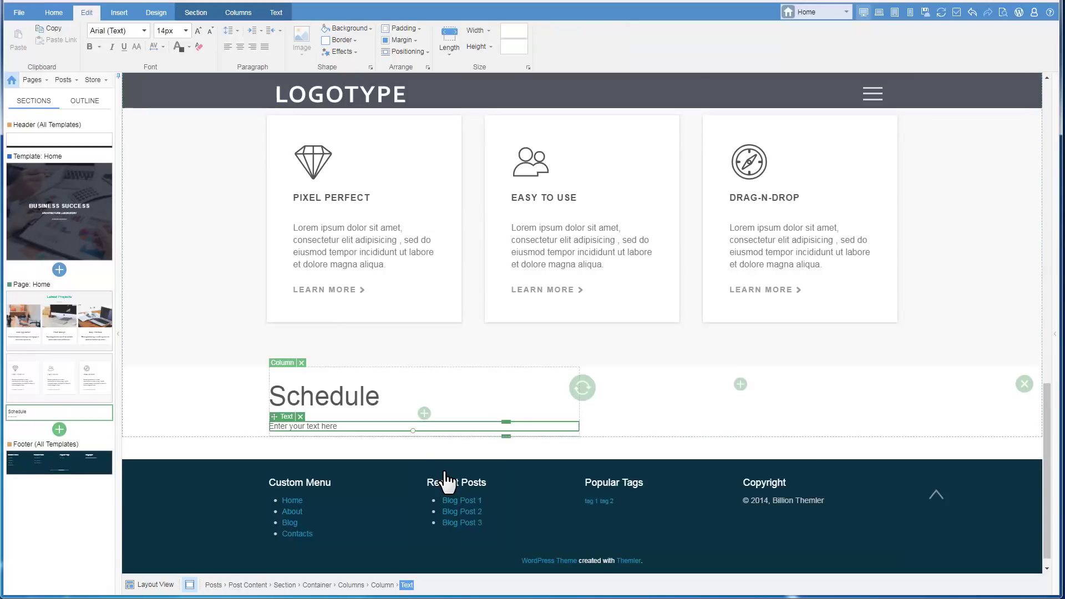
pyautogui.click(307, 426)
pyautogui.write('Lorem ipsum dolor sit amet, consectetur adipiscing elit. Sed eu tellus tempor, dictum elit at, ornare sapien. Curabitur viverra accumsan magna, eu pellentesque.')
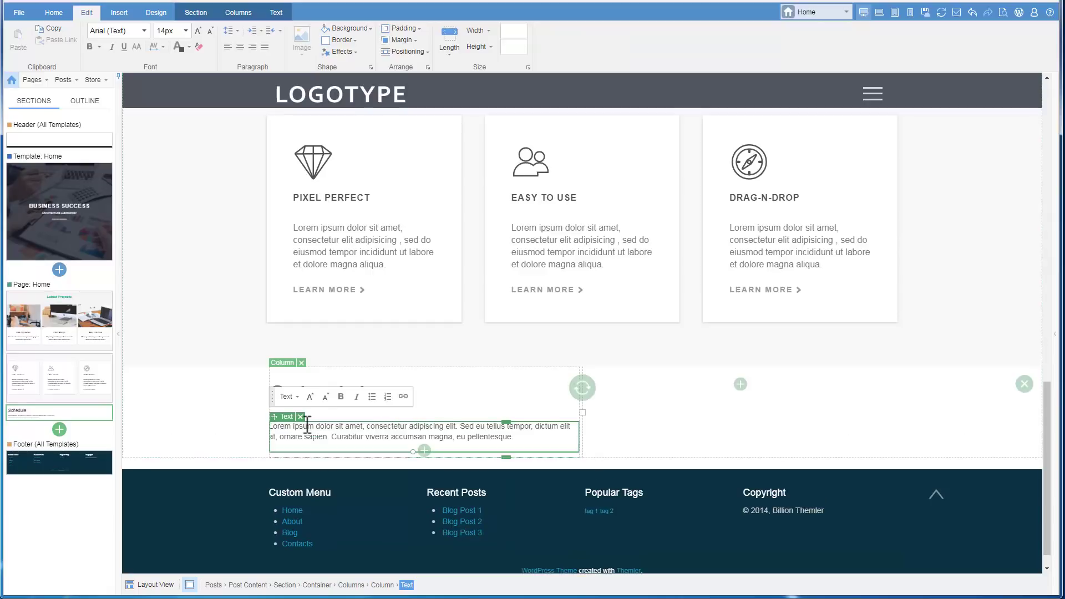
pyautogui.click(427, 454)
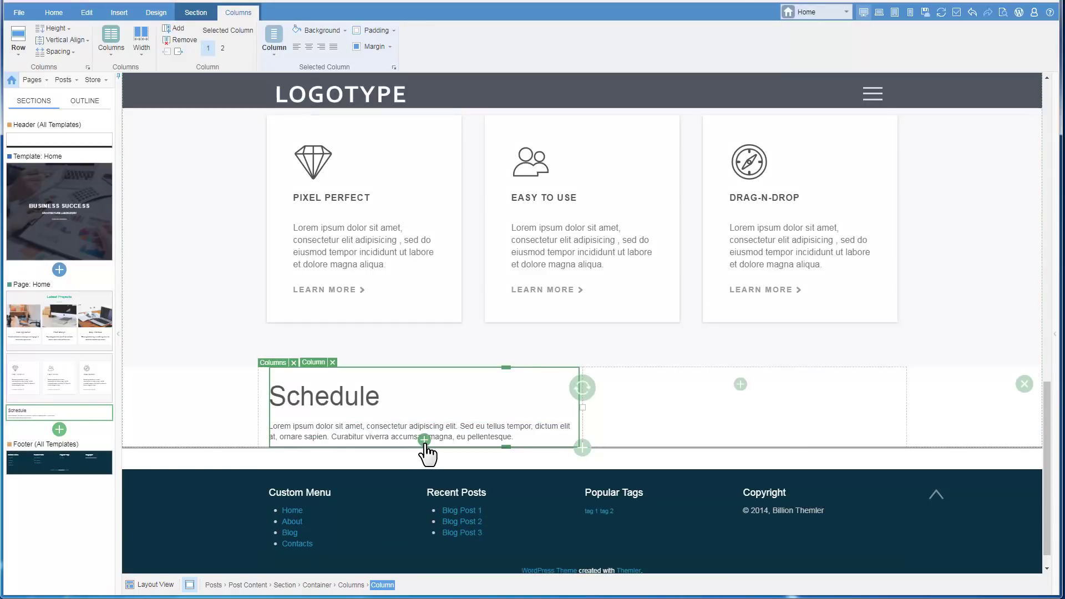
# - Add an icon element to the Schedule column
pyautogui.click(425, 441)
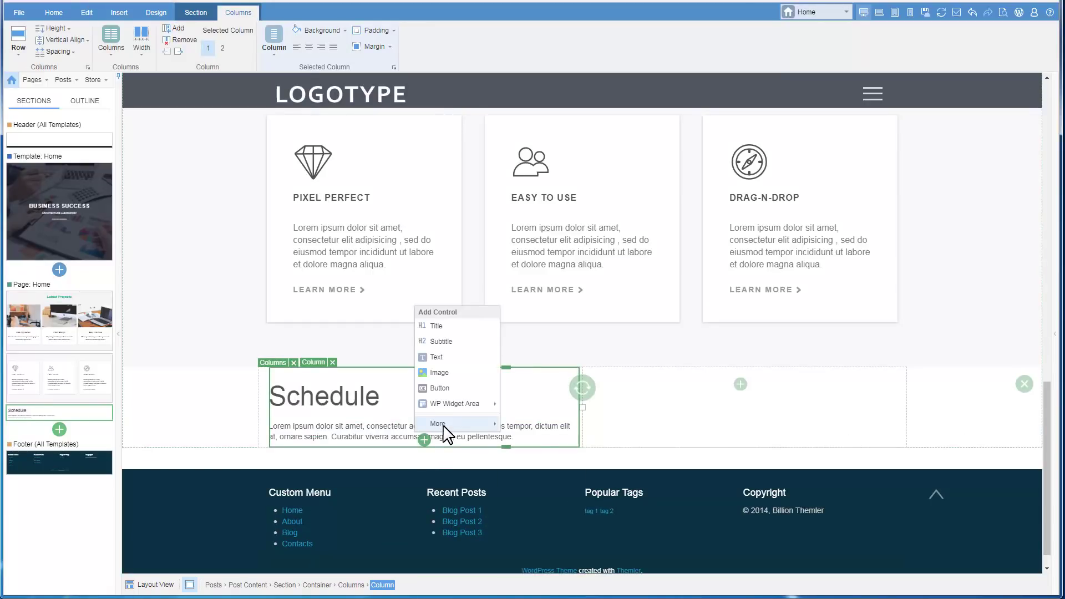
pyautogui.moveTo(444, 428)
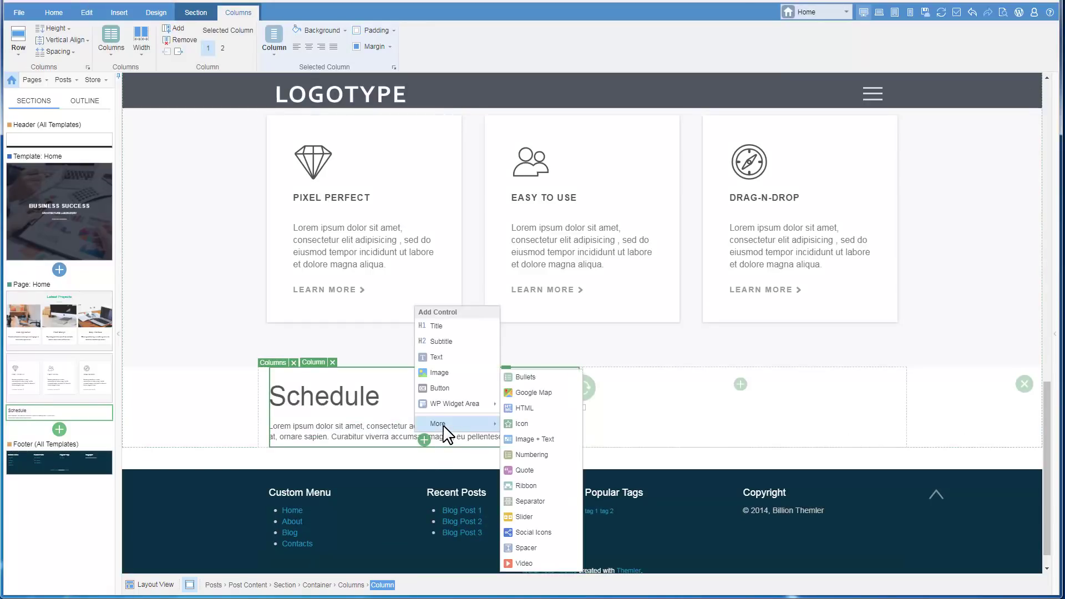
pyautogui.click(527, 424)
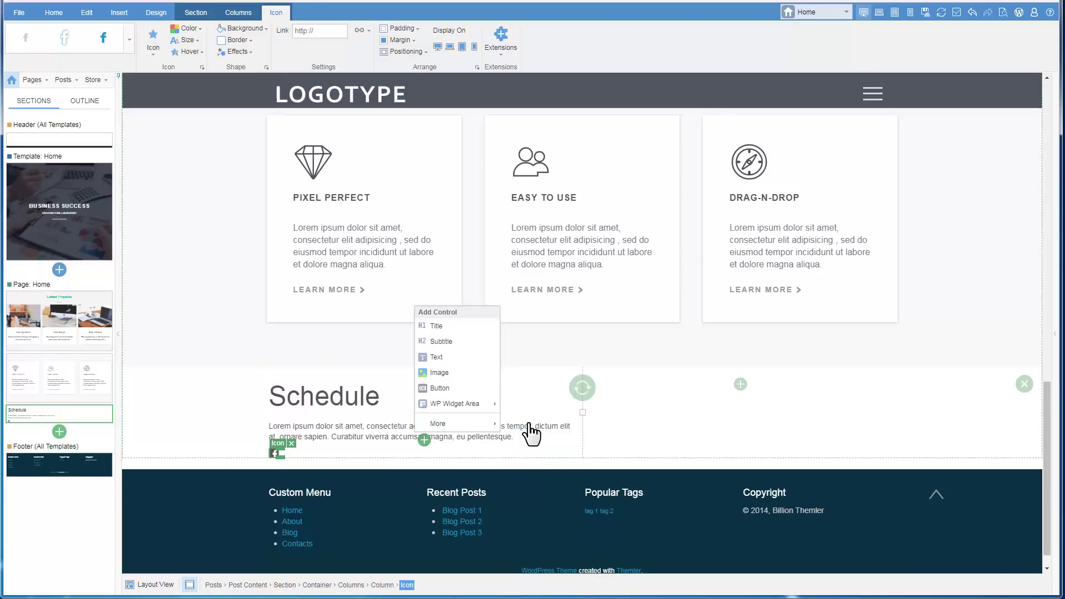
# - Apply the red calendar from Colorful 'business icon' clipart at 128x128
pyautogui.click(153, 49)
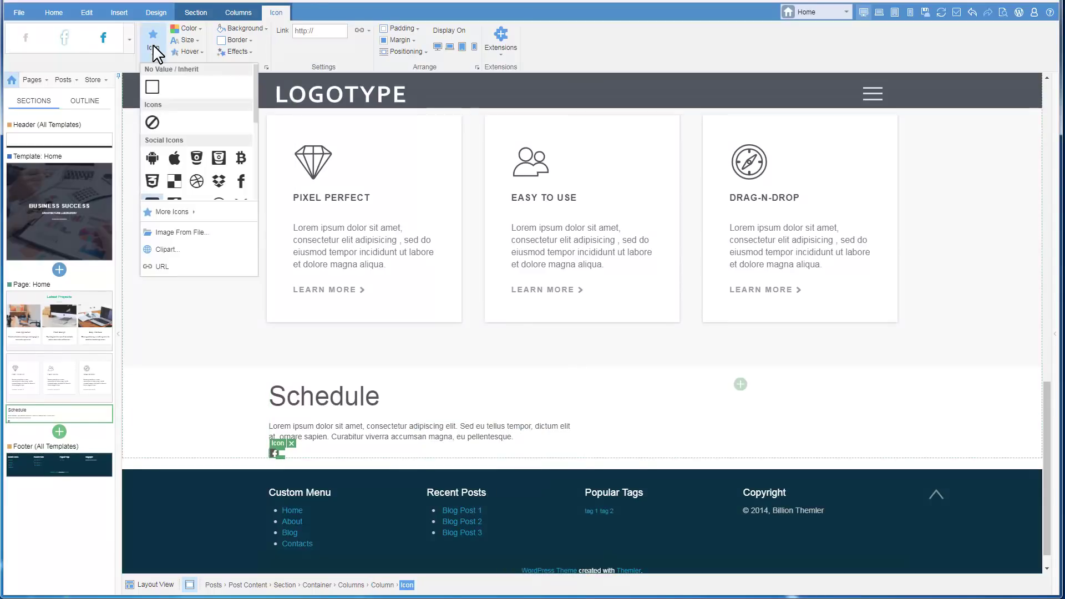
pyautogui.click(169, 249)
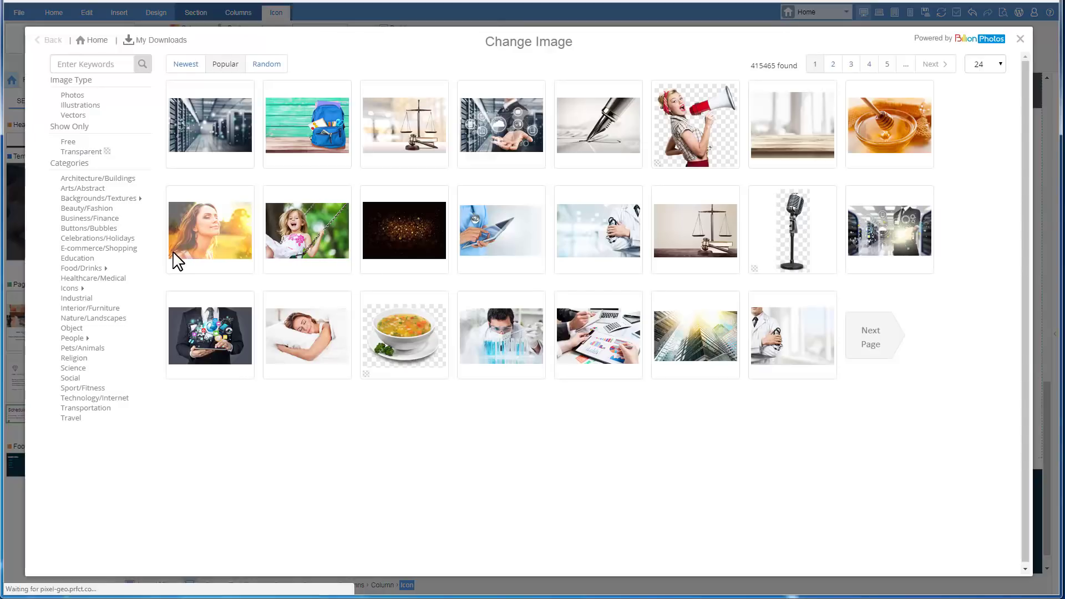
pyautogui.click(71, 288)
pyautogui.click(83, 305)
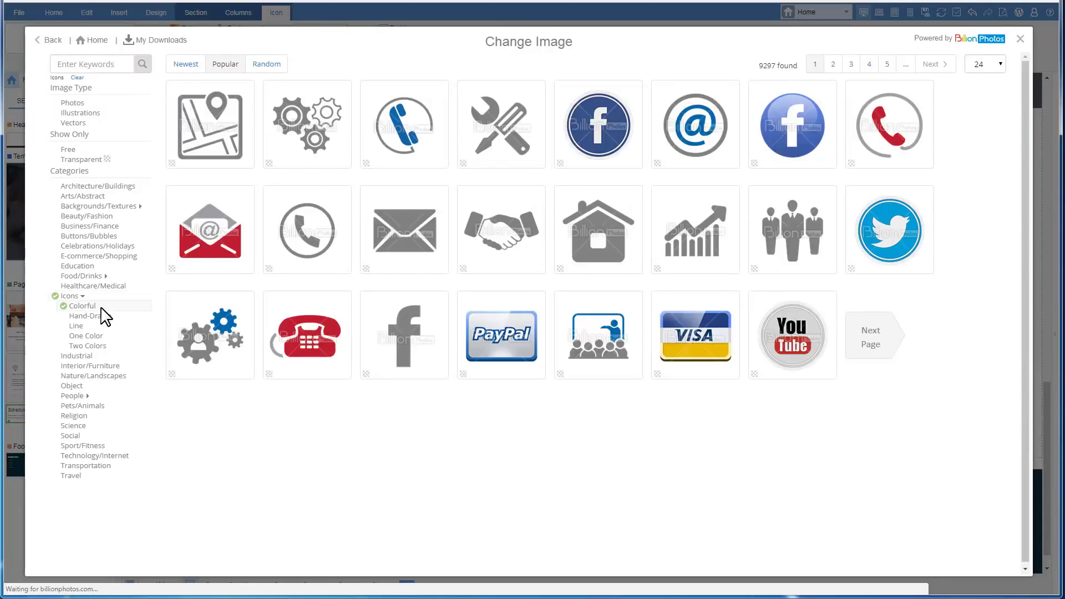
pyautogui.click(91, 64)
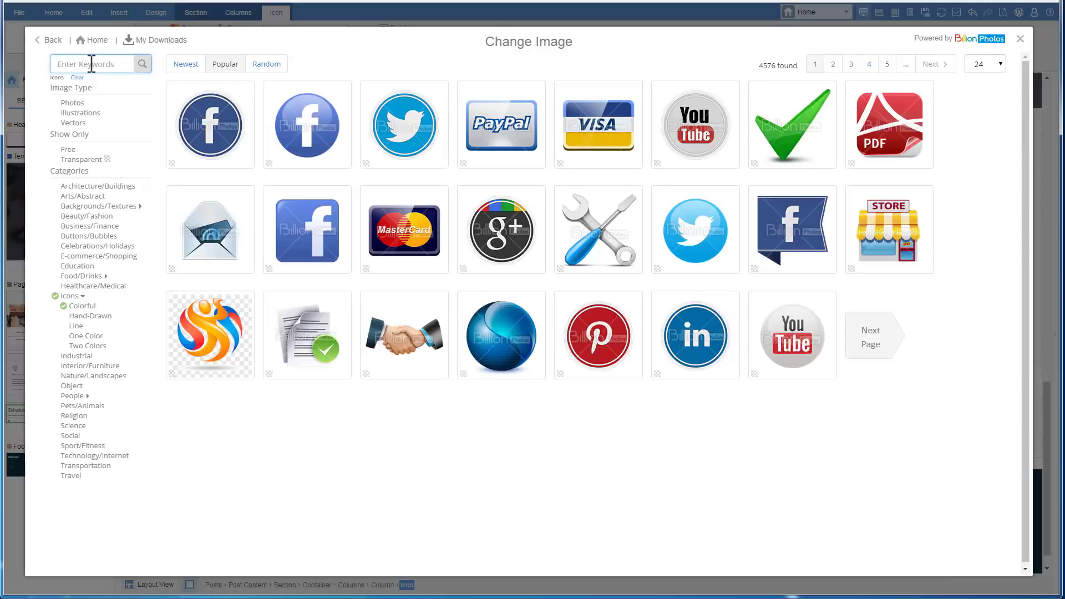
pyautogui.write('business icon')
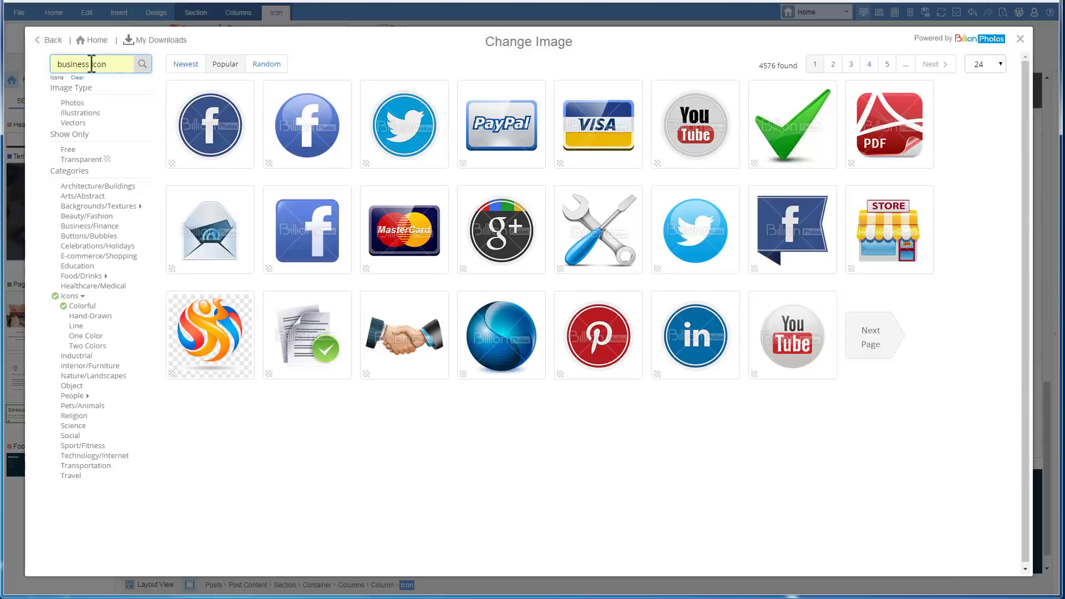
pyautogui.click(143, 65)
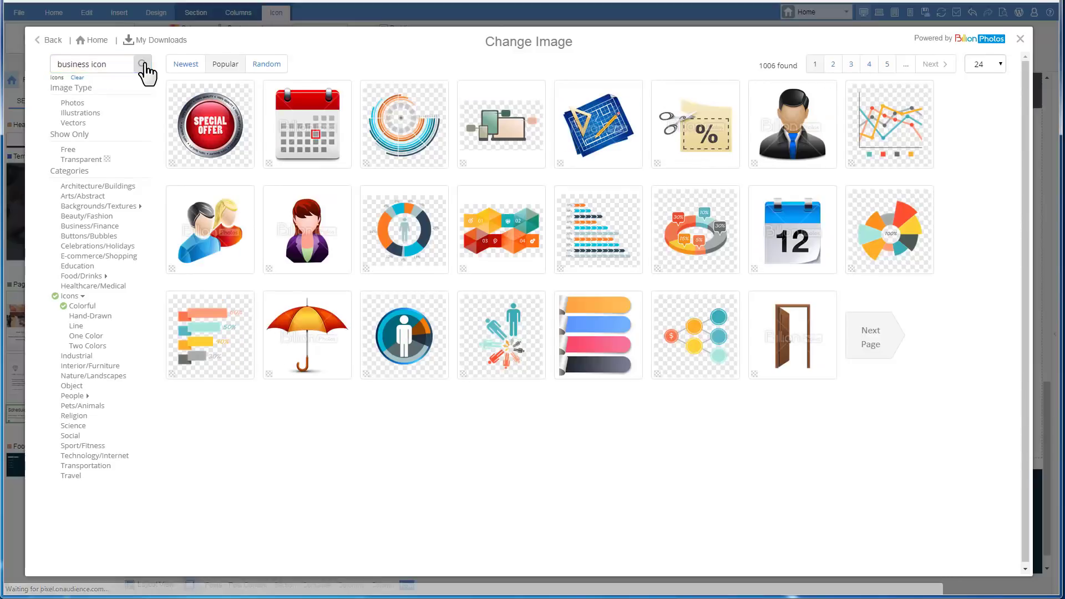
pyautogui.click(289, 116)
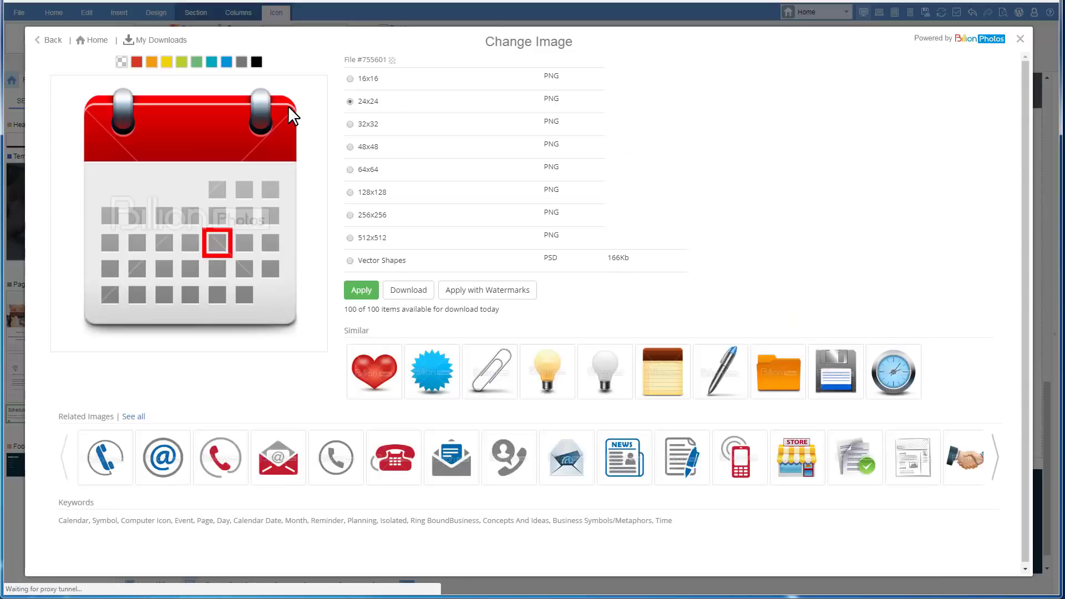
pyautogui.click(350, 192)
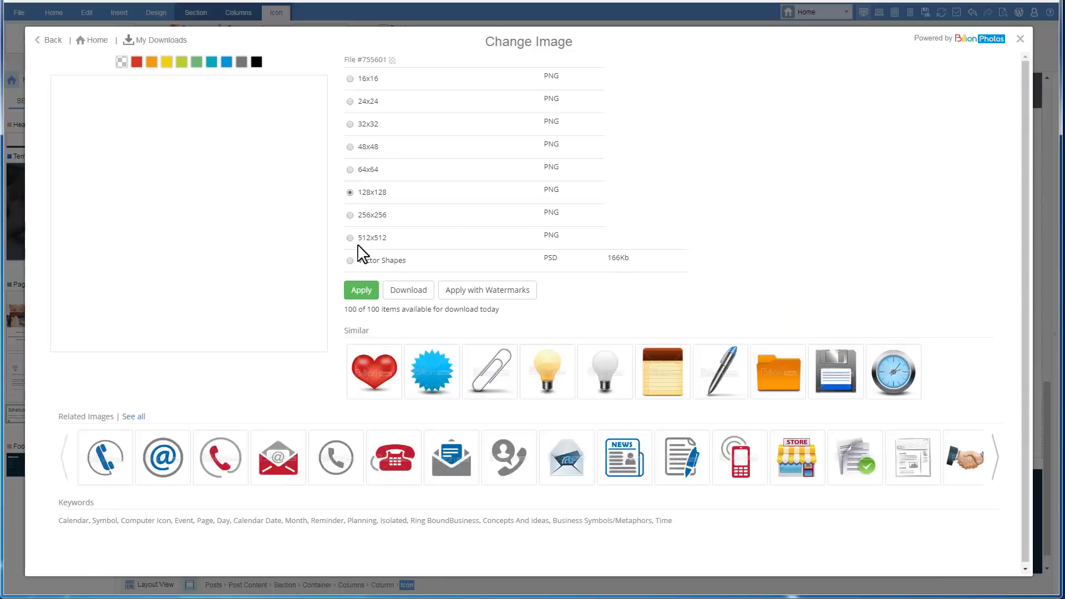
pyautogui.click(361, 291)
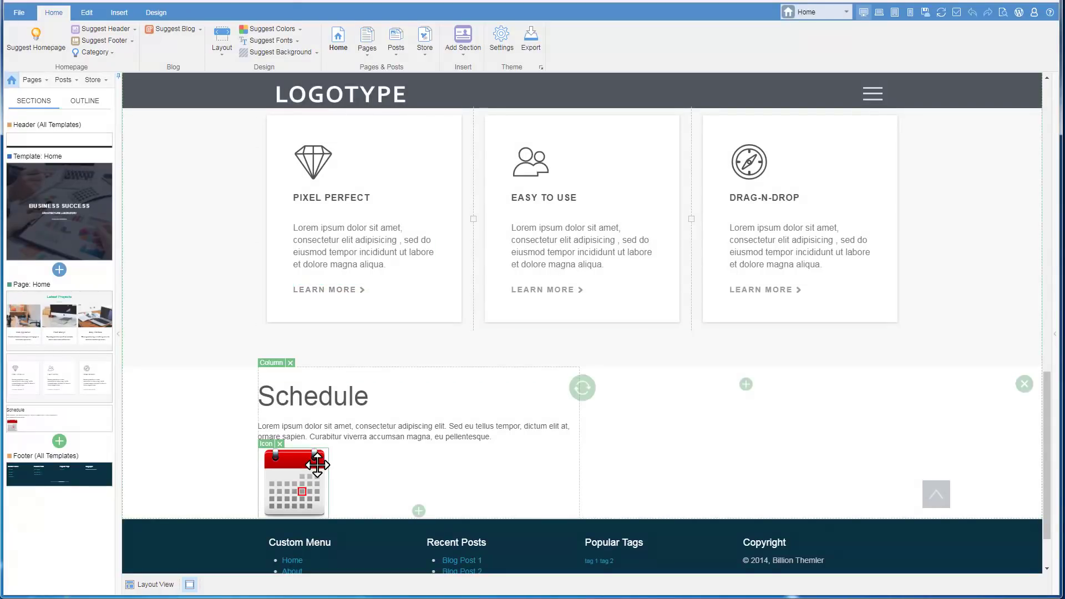
# - Move the calendar icon above Schedule and copy it into the right column
pyautogui.moveTo(317, 465); pyautogui.dragTo(314, 381)
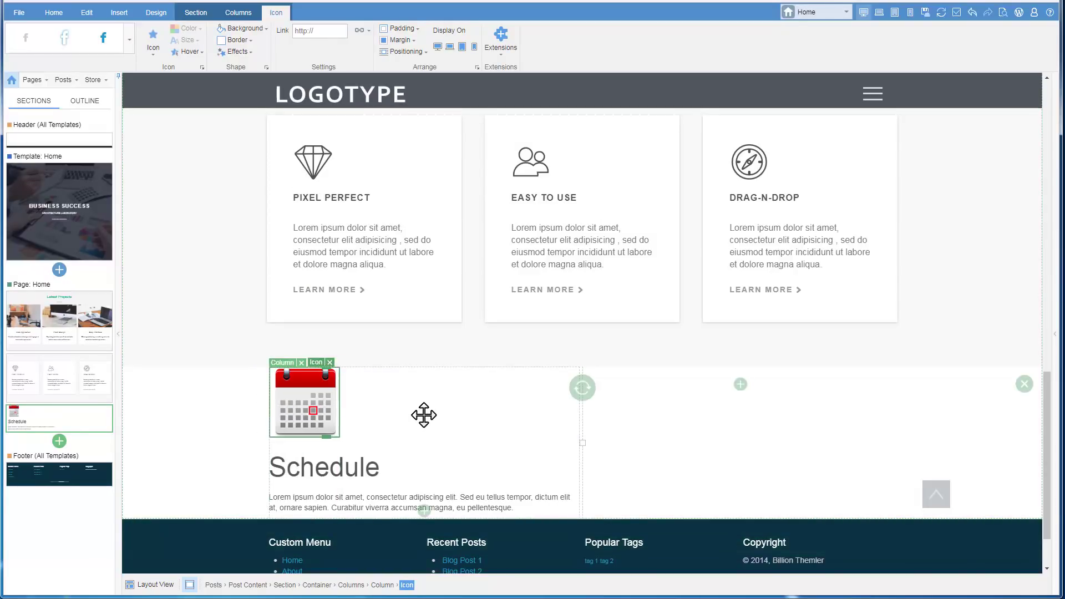
pyautogui.rightClick(306, 391)
pyautogui.click(344, 354)
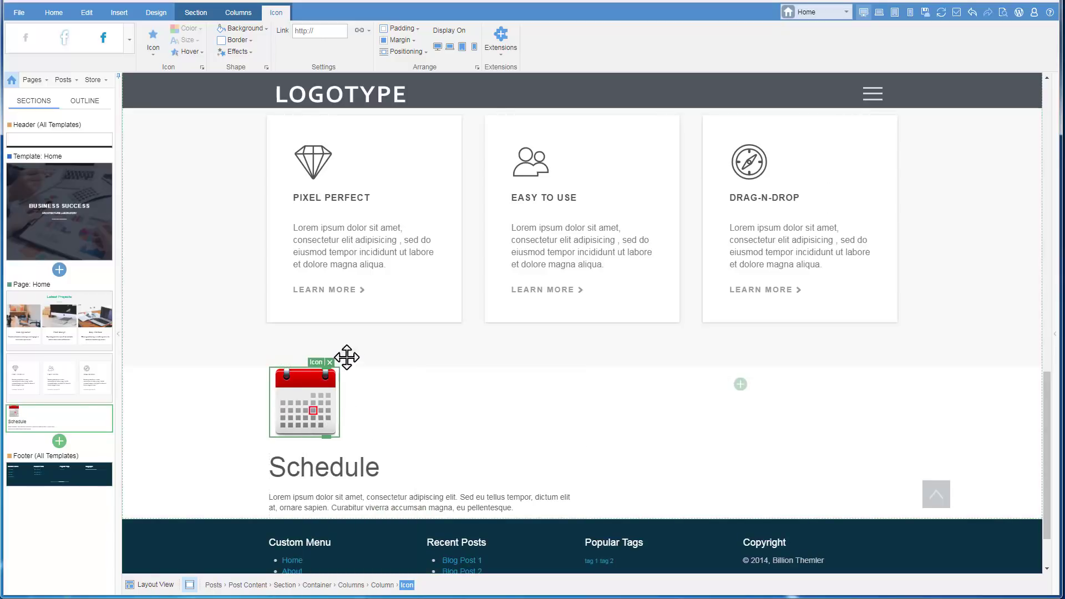
pyautogui.click(635, 383)
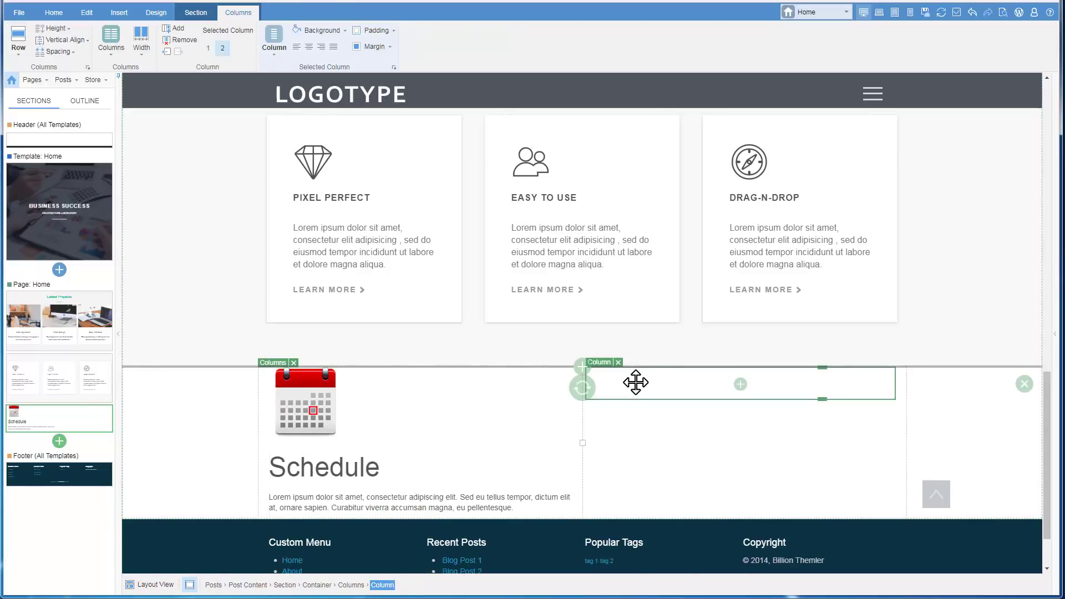
pyautogui.rightClick(636, 383)
pyautogui.click(654, 404)
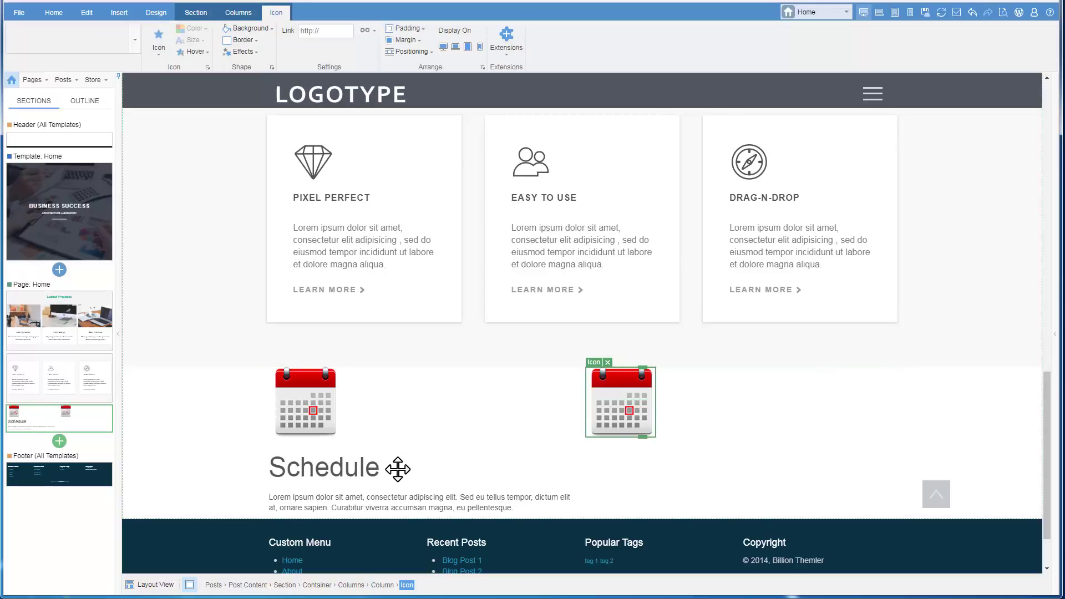
# - Copy the Schedule heading into the right column
pyautogui.click(354, 450)
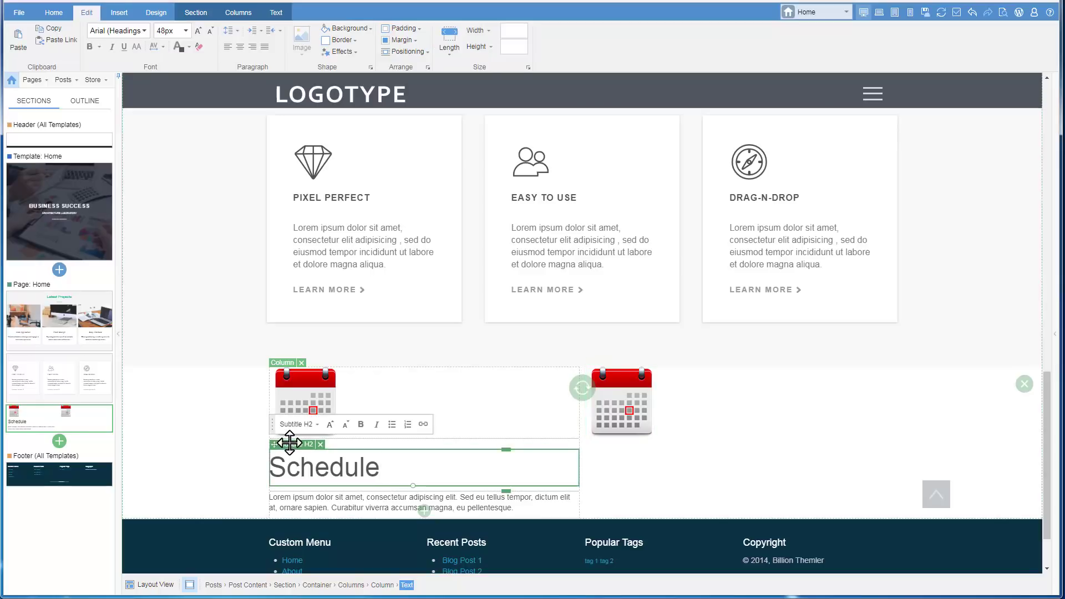
pyautogui.rightClick(290, 442)
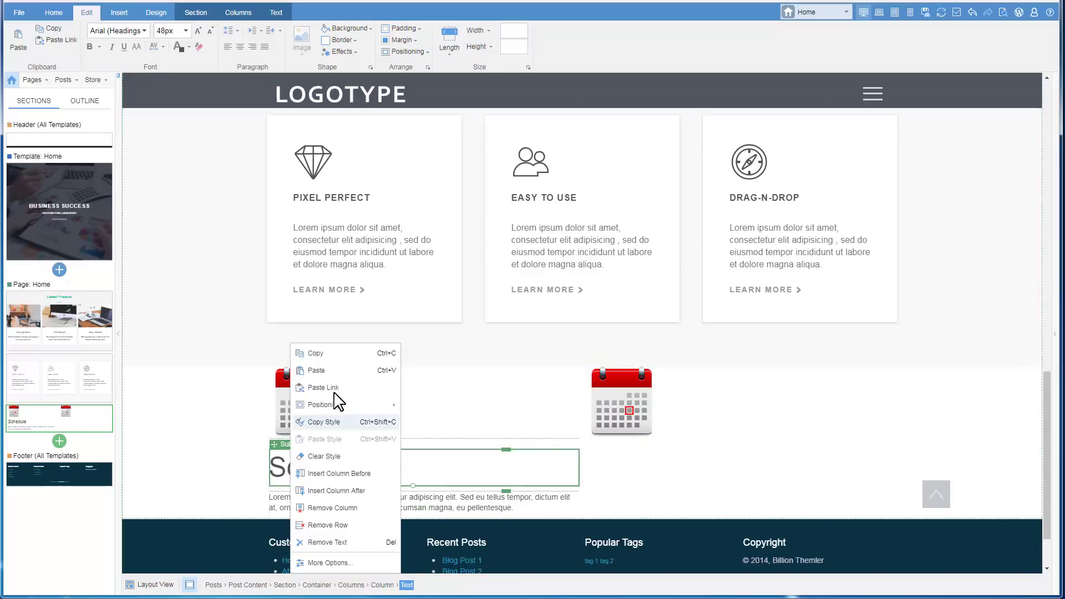
pyautogui.click(348, 363)
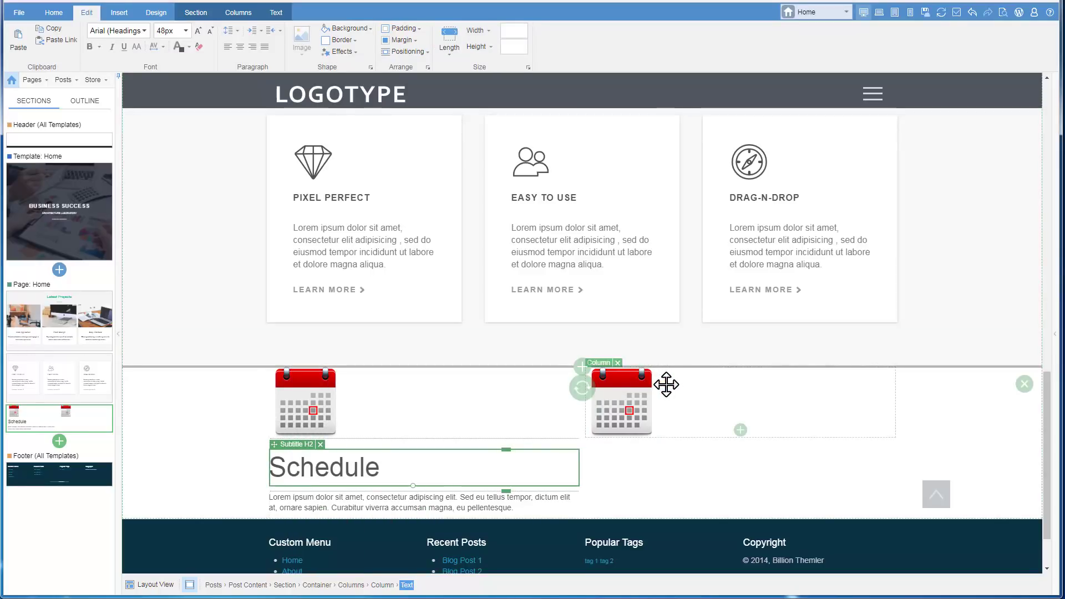
pyautogui.click(666, 384)
pyautogui.rightClick(667, 384)
pyautogui.click(693, 404)
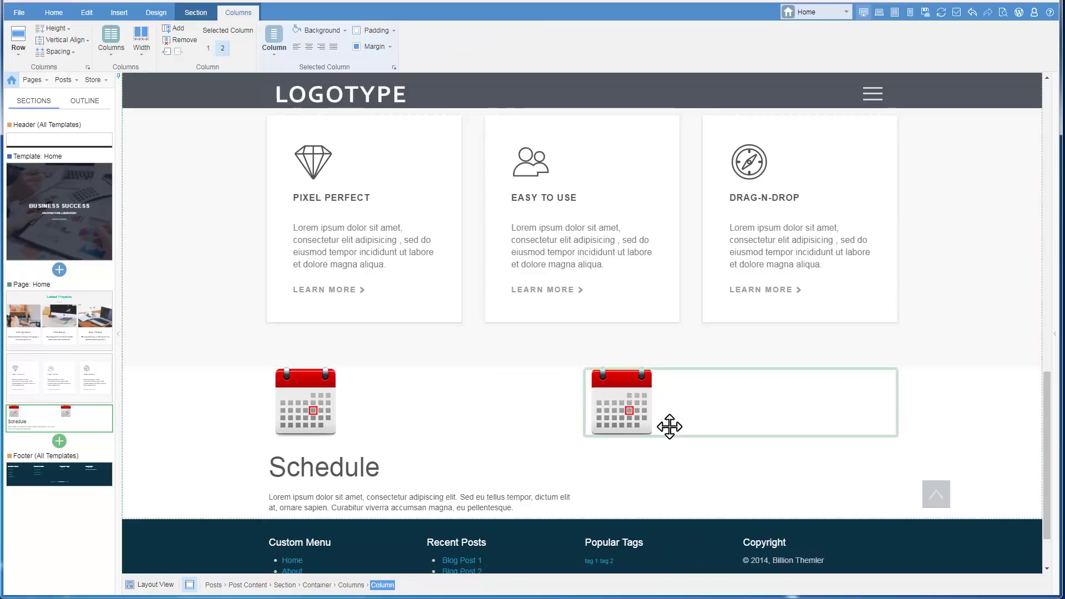
# - Copy the lorem ipsum paragraph into the right column
pyautogui.click(287, 495)
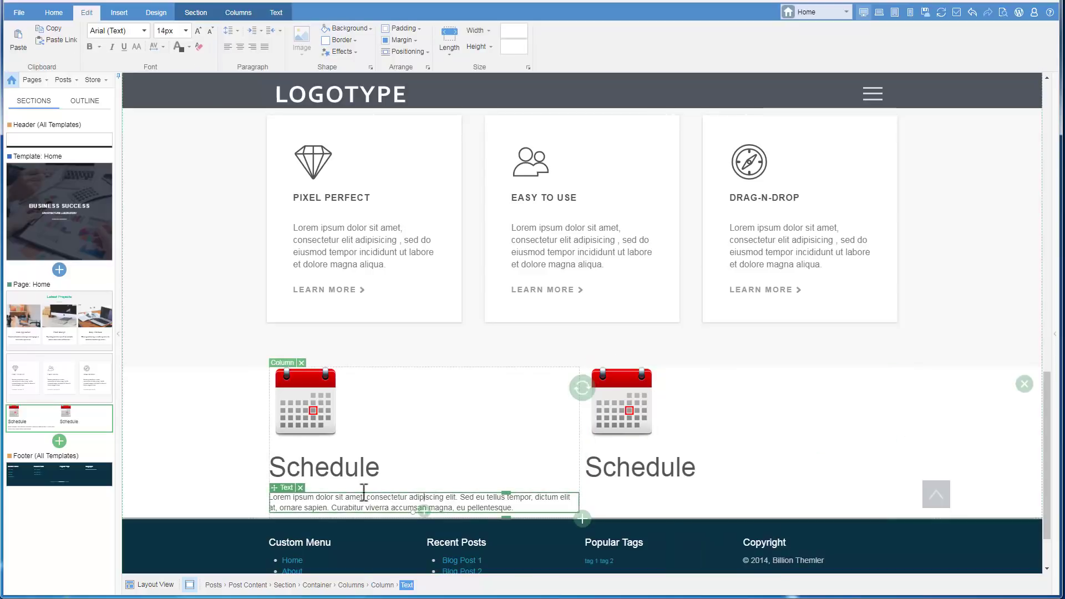
pyautogui.rightClick(287, 488)
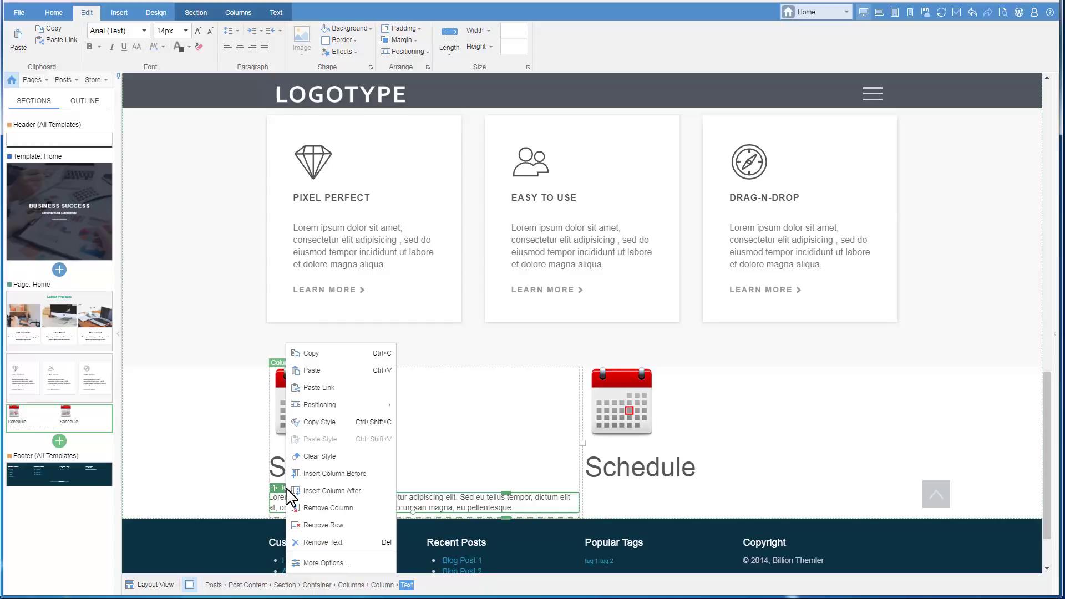
pyautogui.click(328, 362)
pyautogui.click(715, 408)
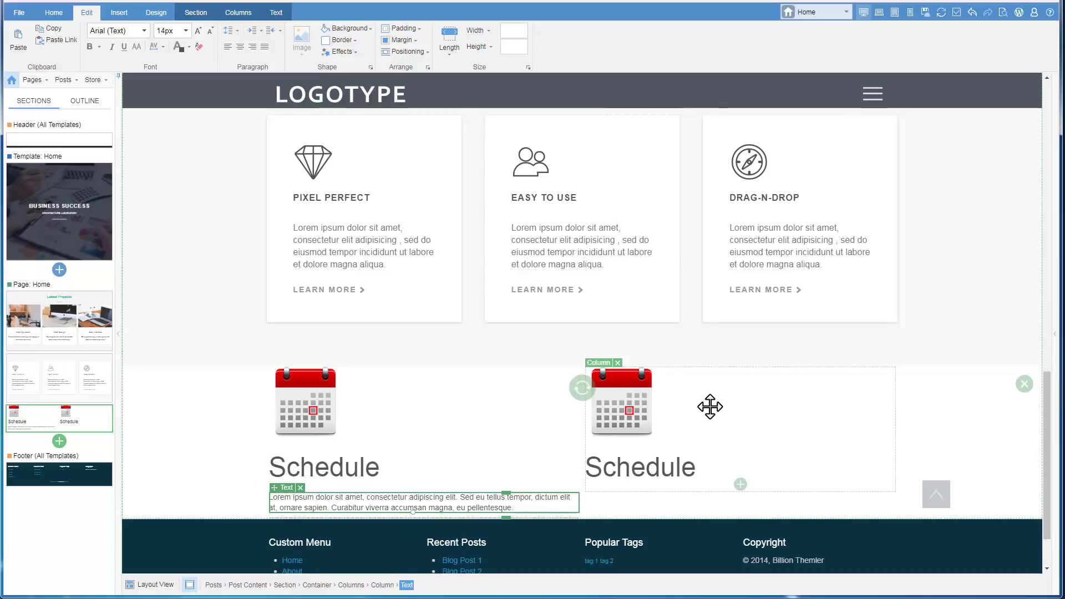
pyautogui.rightClick(720, 407)
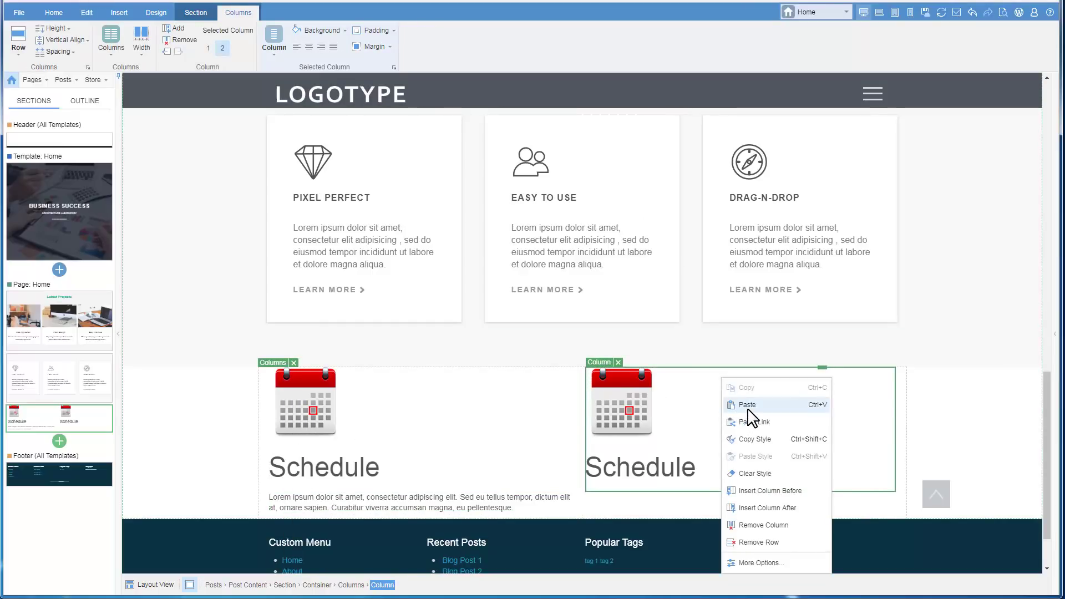
pyautogui.click(745, 417)
pyautogui.moveTo(710, 437); pyautogui.dragTo(709, 482)
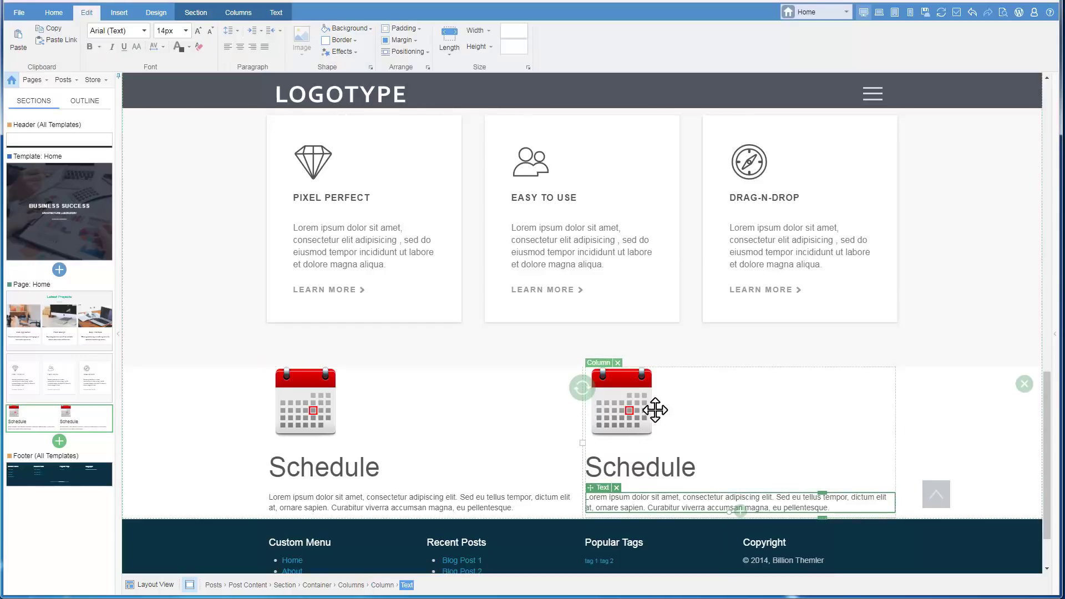
# - Replace the right column's calendar with the businessman clipart icon
pyautogui.click(639, 398)
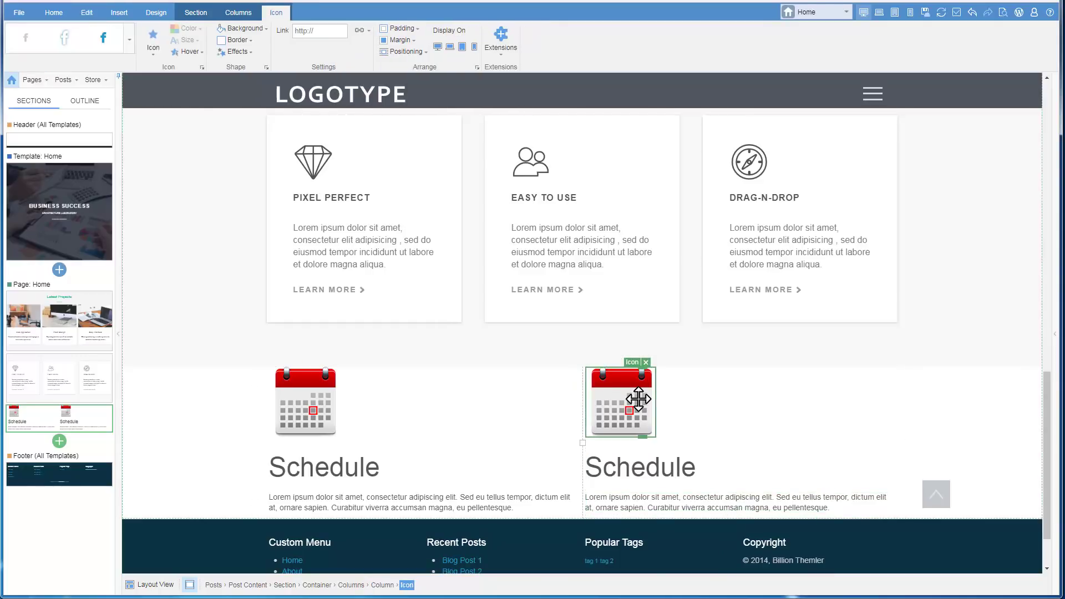
pyautogui.click(160, 48)
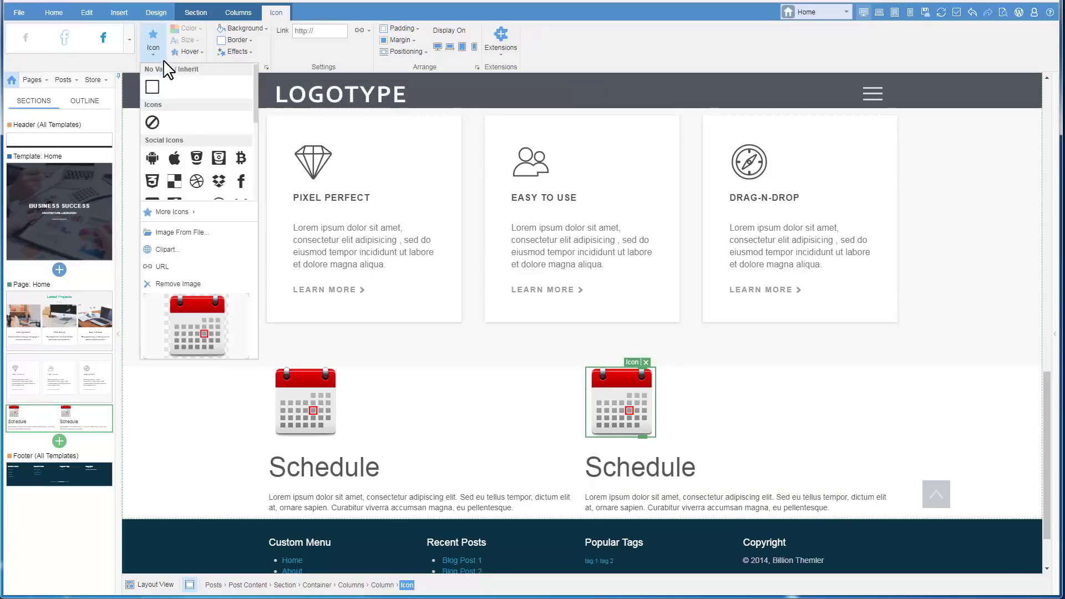
pyautogui.click(181, 248)
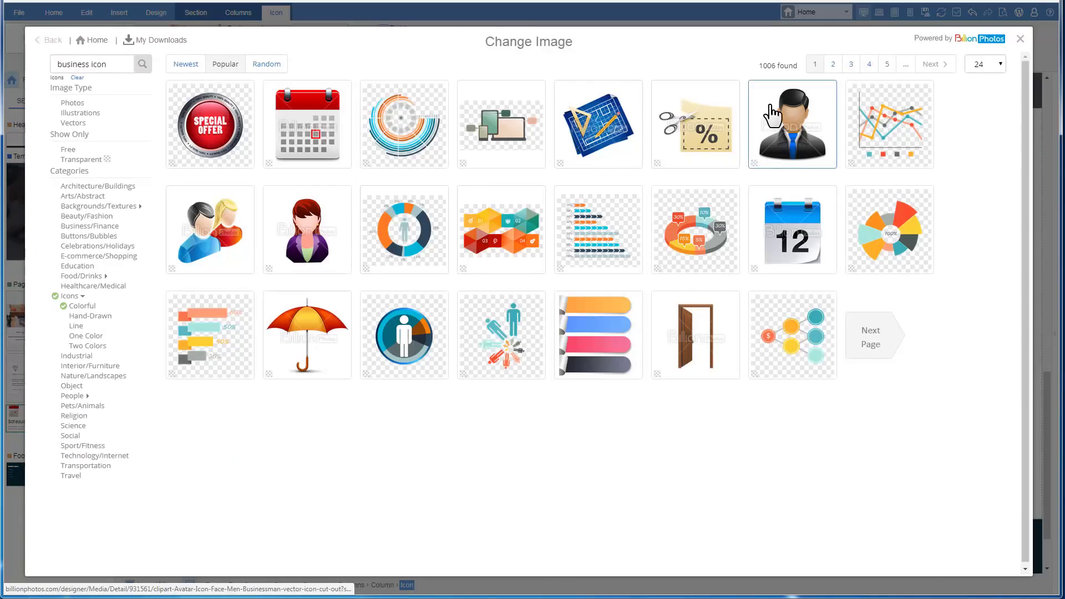
pyautogui.click(791, 124)
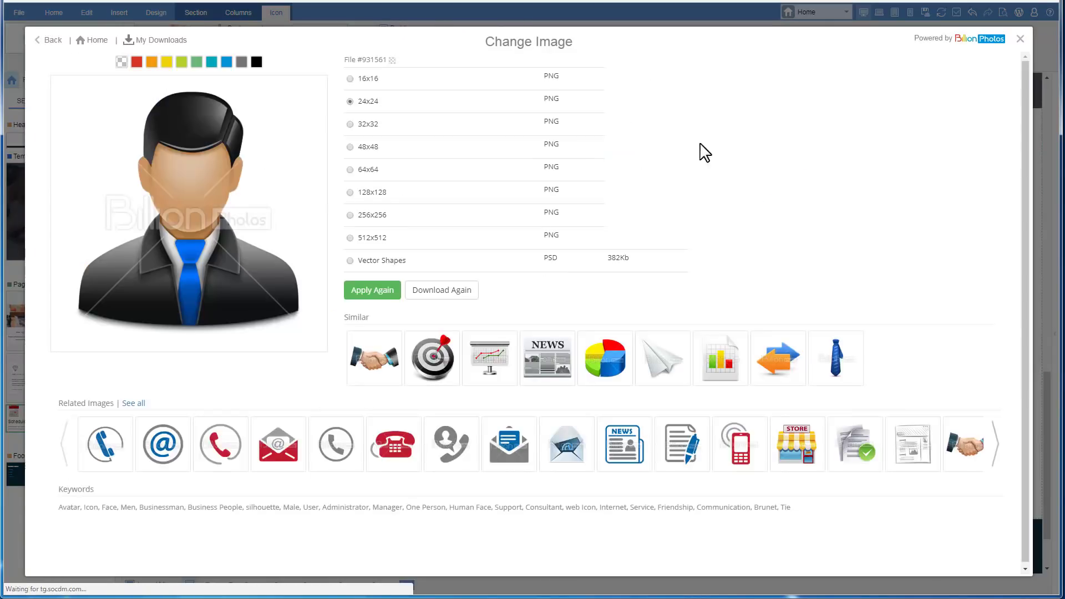
pyautogui.click(382, 294)
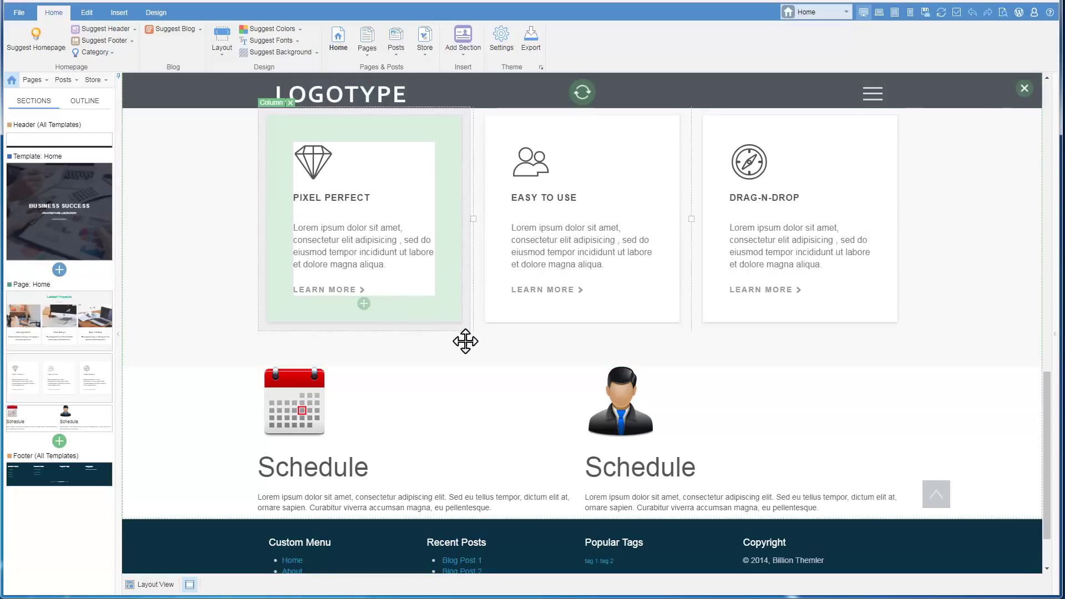
# - Rename the right heading to 'Users' and keep the row split 50%/50%
pyautogui.click(665, 468)
pyautogui.doubleClick(665, 468)
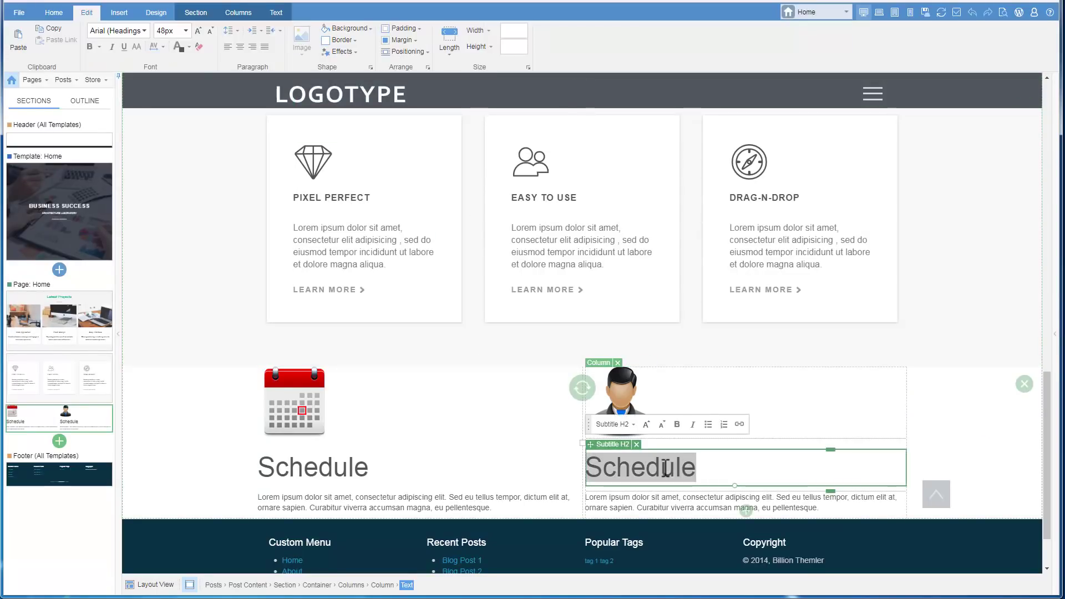
pyautogui.write('Users')
pyautogui.click(812, 414)
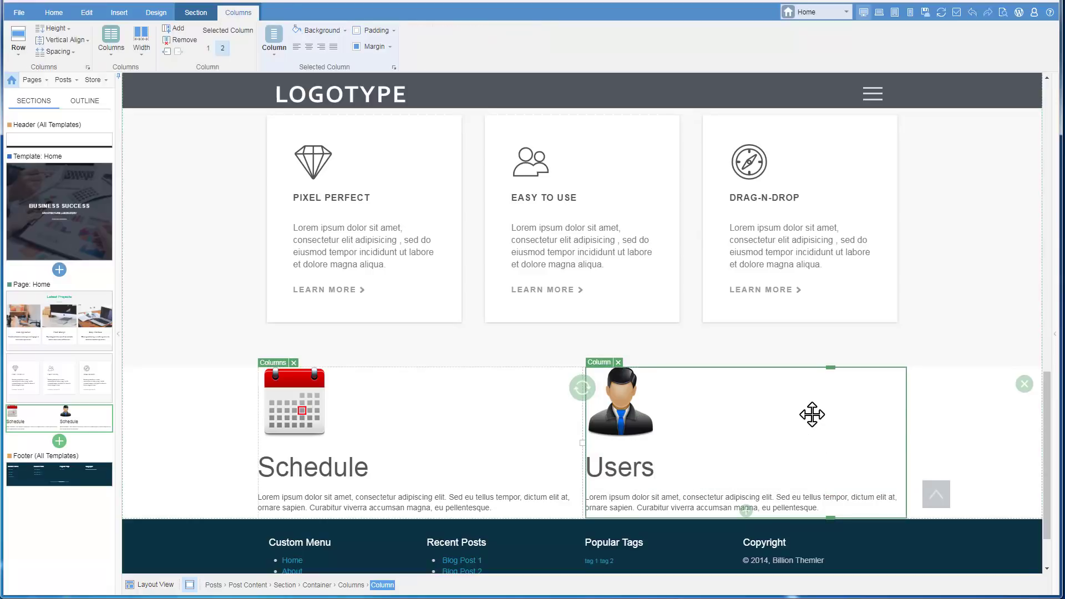
pyautogui.moveTo(582, 443)
pyautogui.mouseDown()
pyautogui.moveTo(478, 446)
pyautogui.moveTo(581, 442)
pyautogui.mouseUp()
# - Give the Schedule/Users row 80px top and bottom padding
pyautogui.click(140, 51)
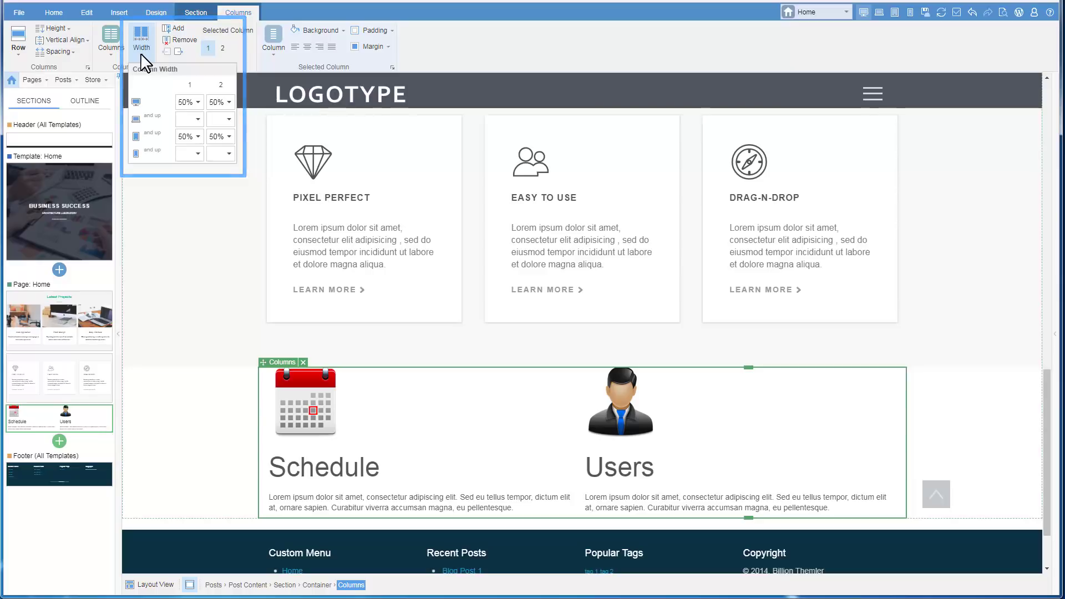
pyautogui.click(18, 51)
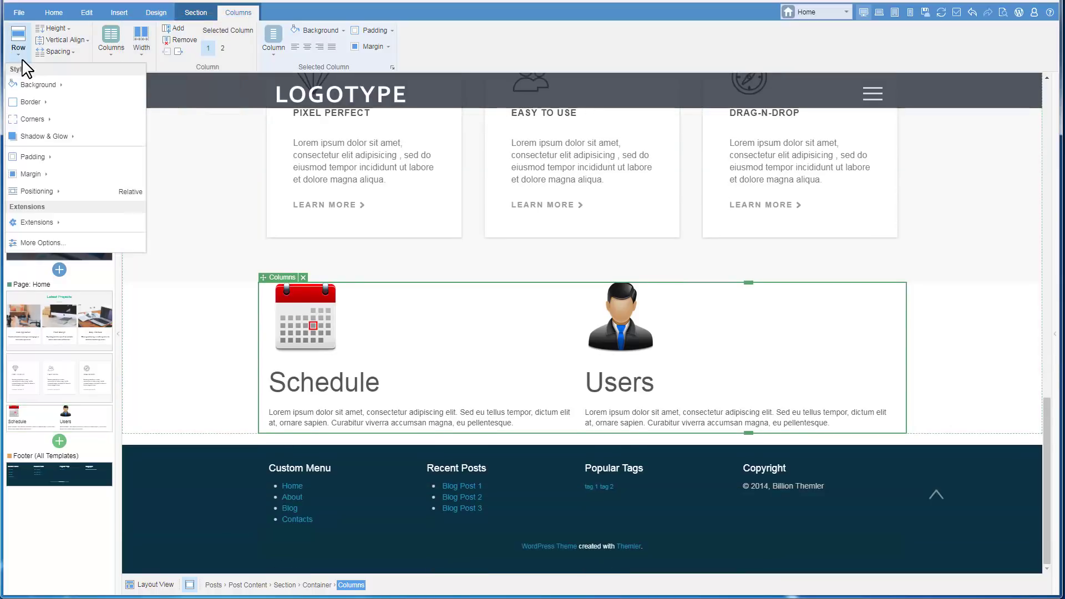
pyautogui.click(38, 157)
pyautogui.click(100, 174)
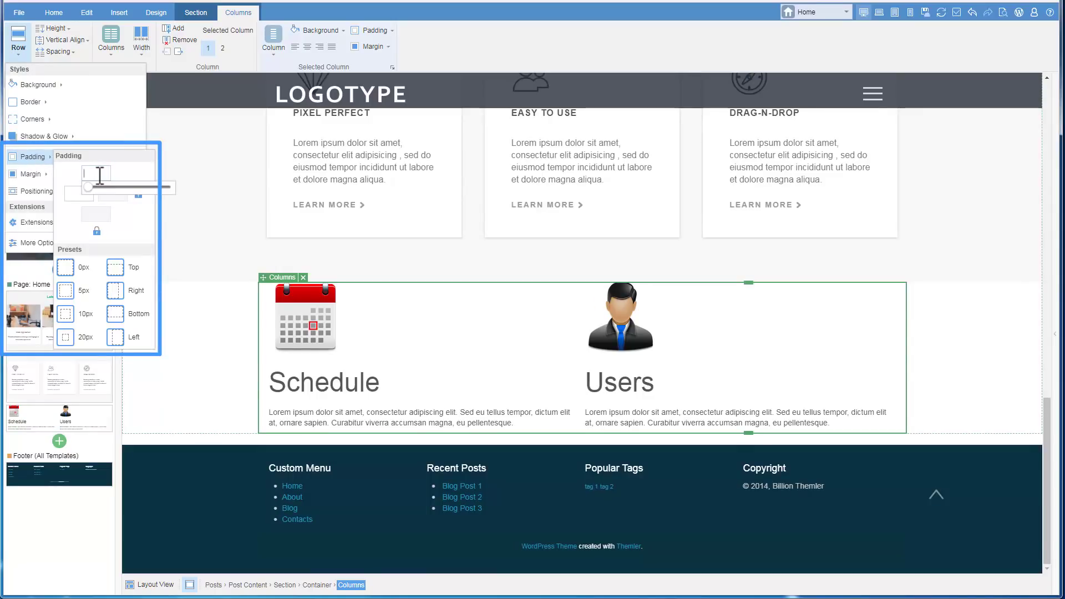
pyautogui.write('80')
pyautogui.press('Return')
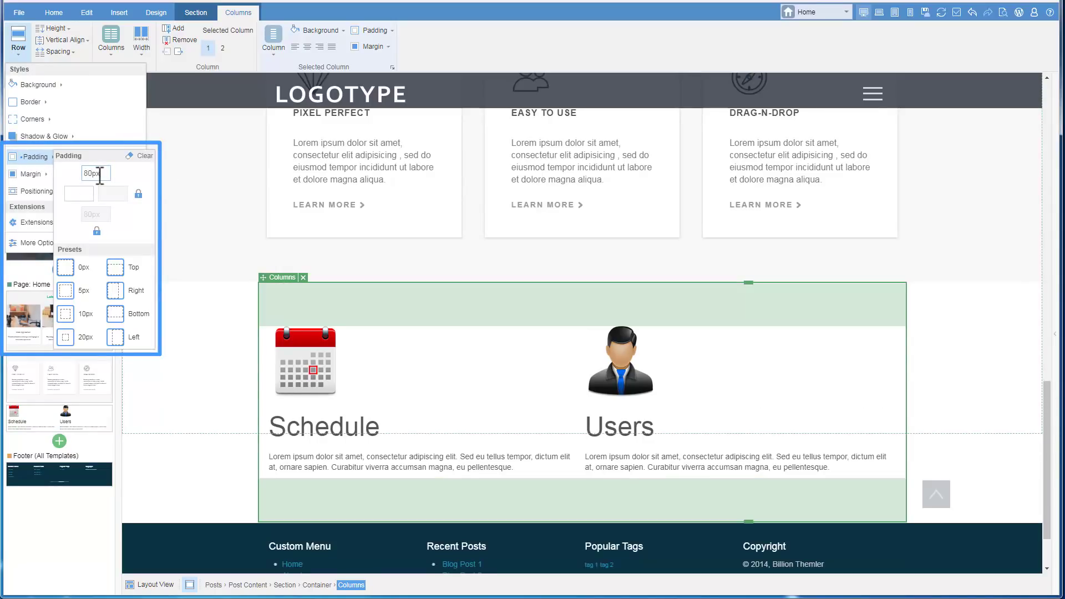
# - Give both the Schedule and Users columns a light blue background
pyautogui.click(455, 333)
pyautogui.click(327, 31)
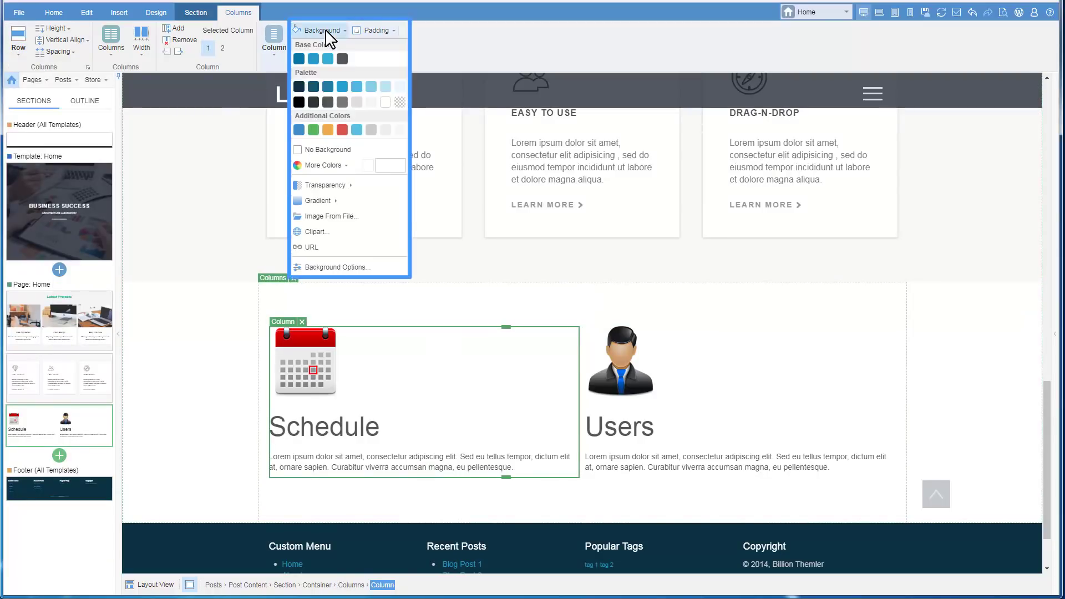
pyautogui.click(400, 86)
pyautogui.click(761, 348)
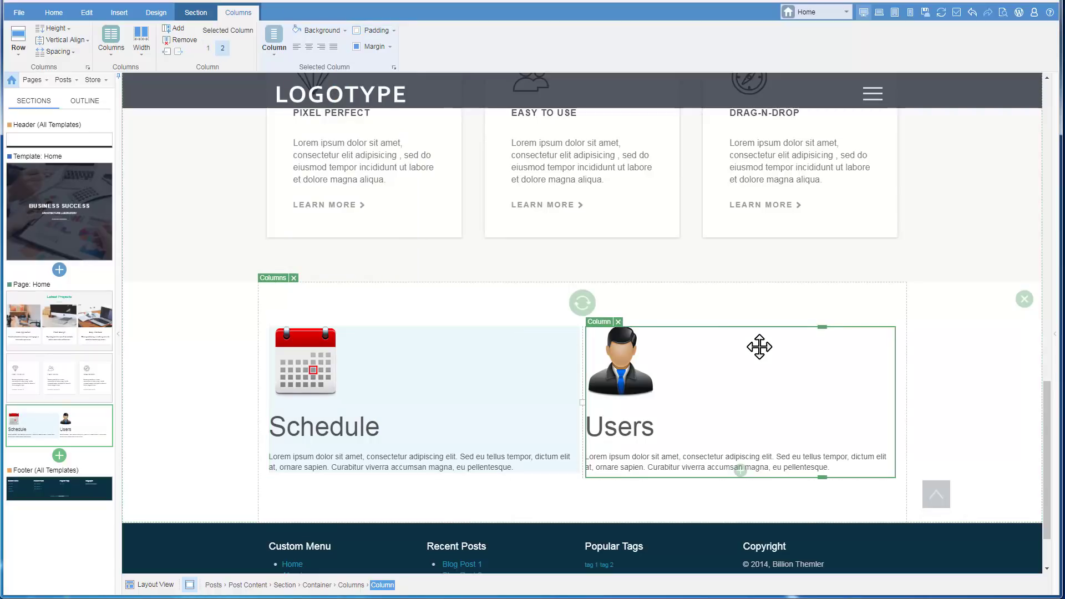
pyautogui.click(341, 32)
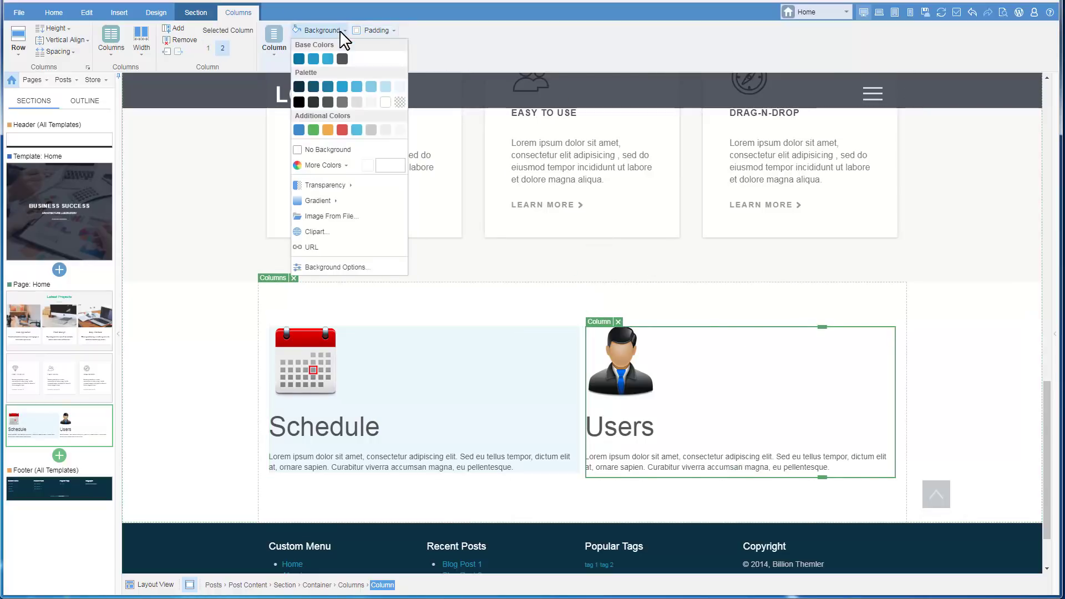
pyautogui.click(399, 84)
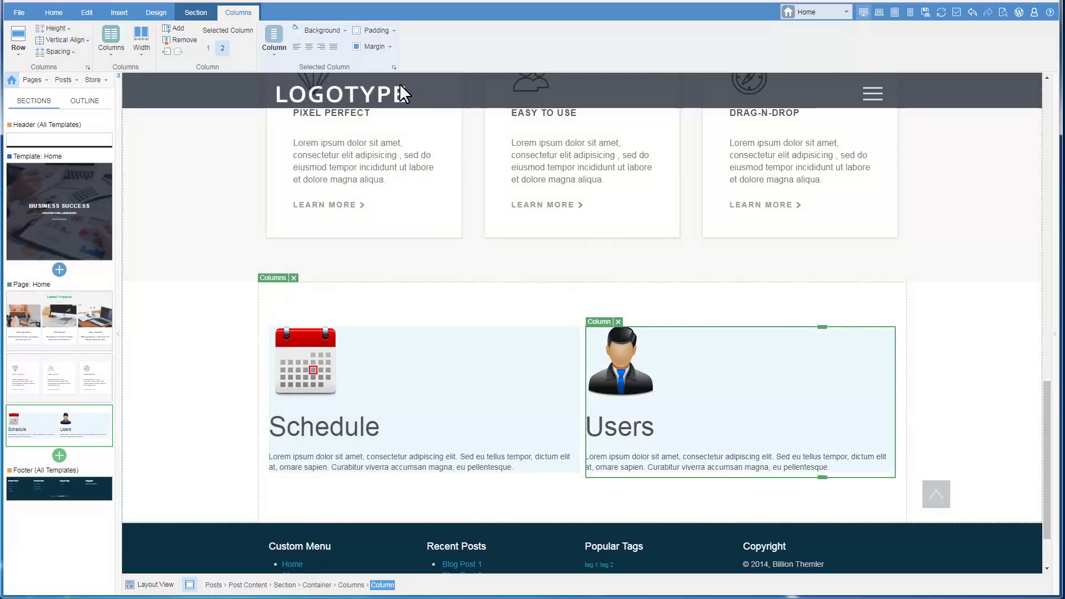
# - Pad both columns by 20px
pyautogui.click(472, 339)
pyautogui.click(372, 30)
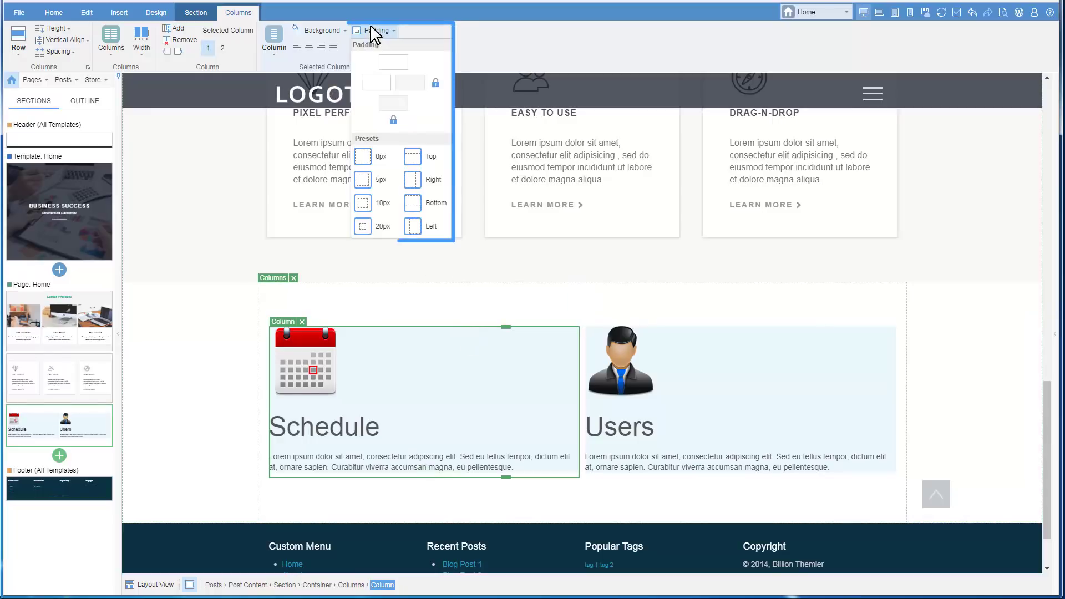
pyautogui.click(381, 224)
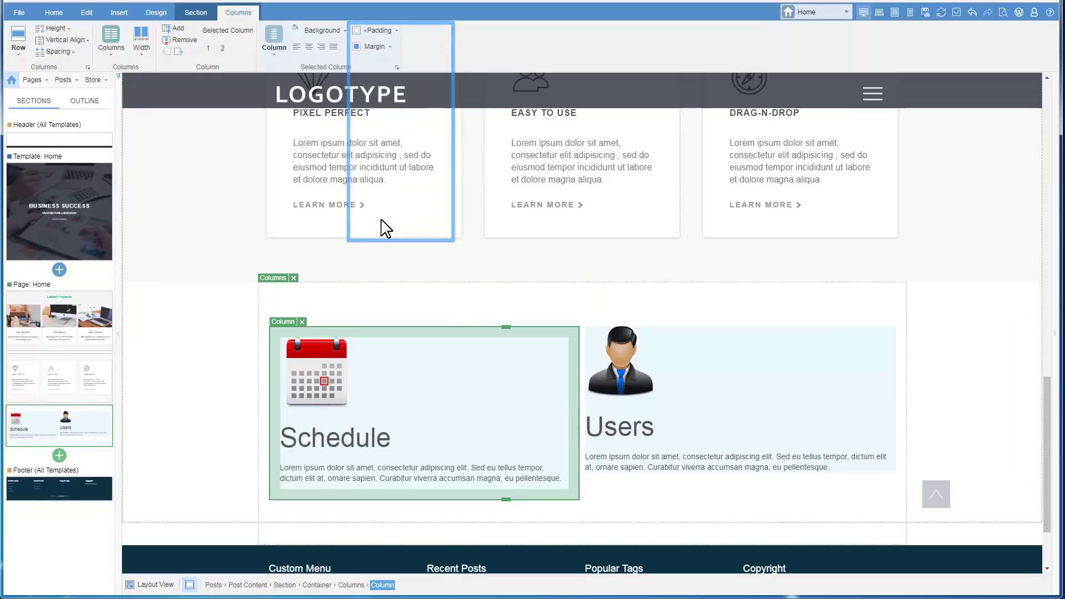
pyautogui.click(711, 340)
pyautogui.click(373, 31)
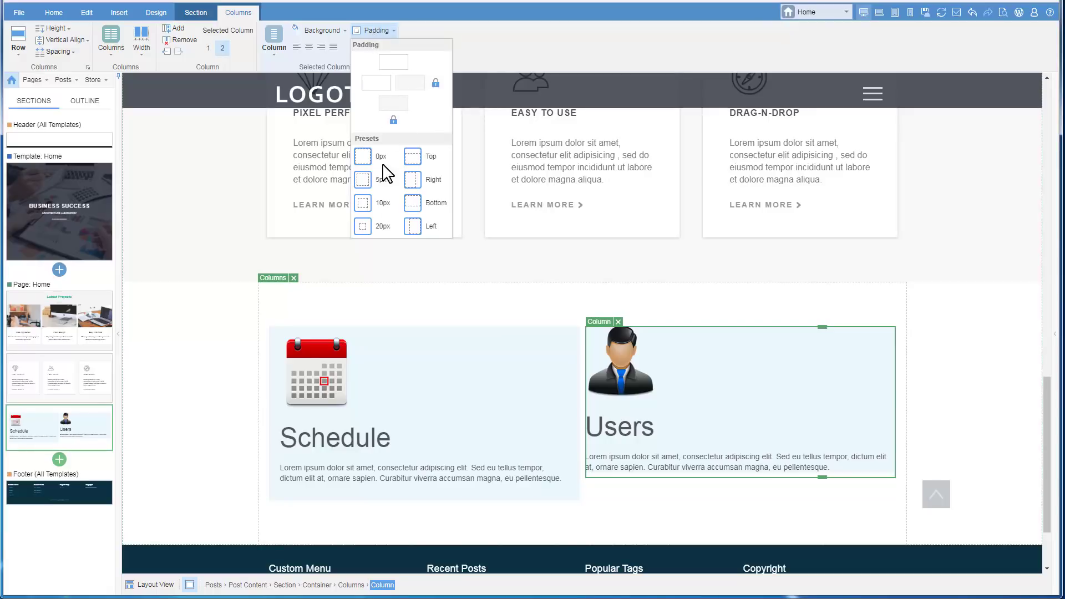
pyautogui.click(388, 227)
# - Centre the content of both the Schedule and Users columns
pyautogui.click(455, 339)
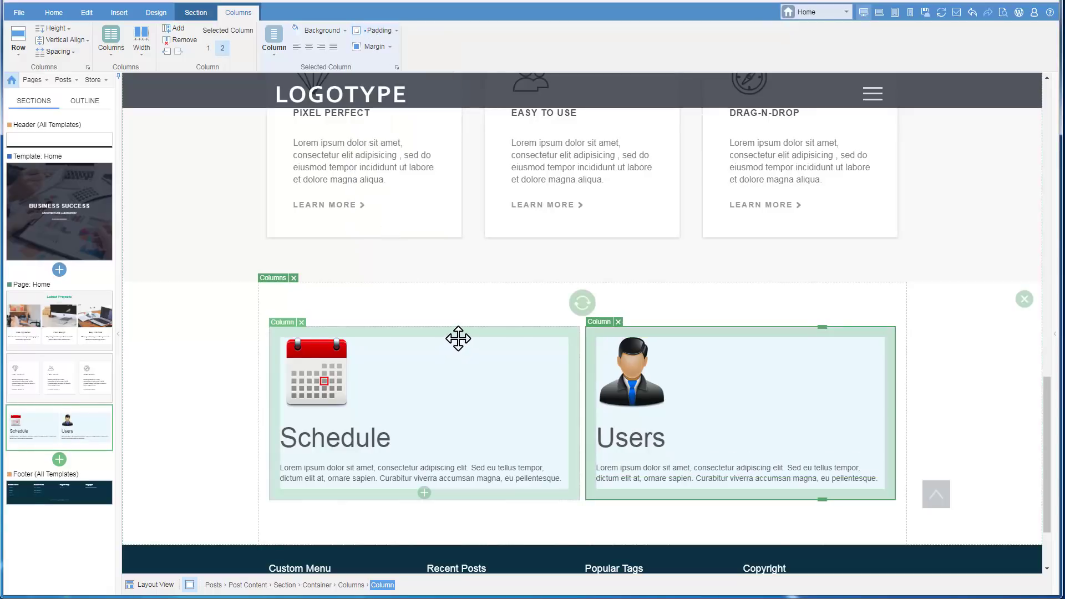
pyautogui.click(309, 47)
pyautogui.click(691, 331)
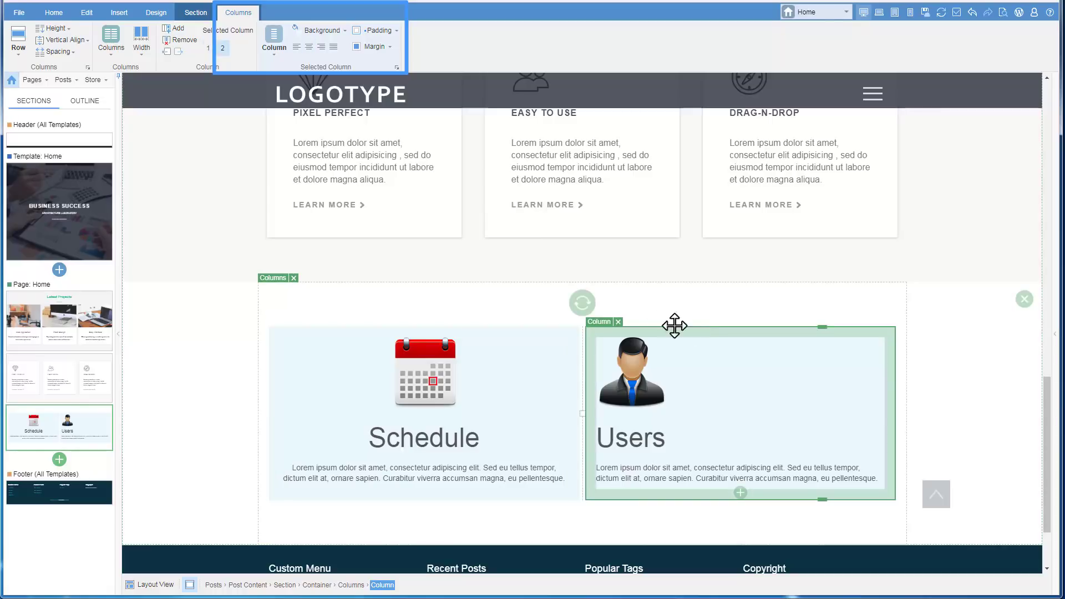
pyautogui.click(309, 47)
# - Set a 30px horizontal gap between the two columns
pyautogui.click(55, 51)
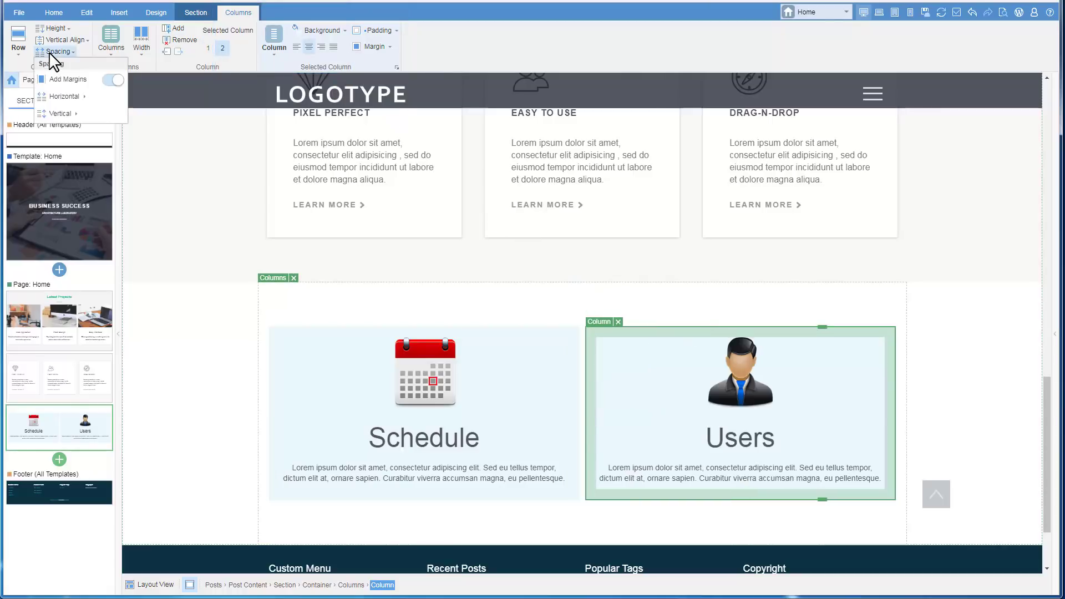
pyautogui.moveTo(62, 107)
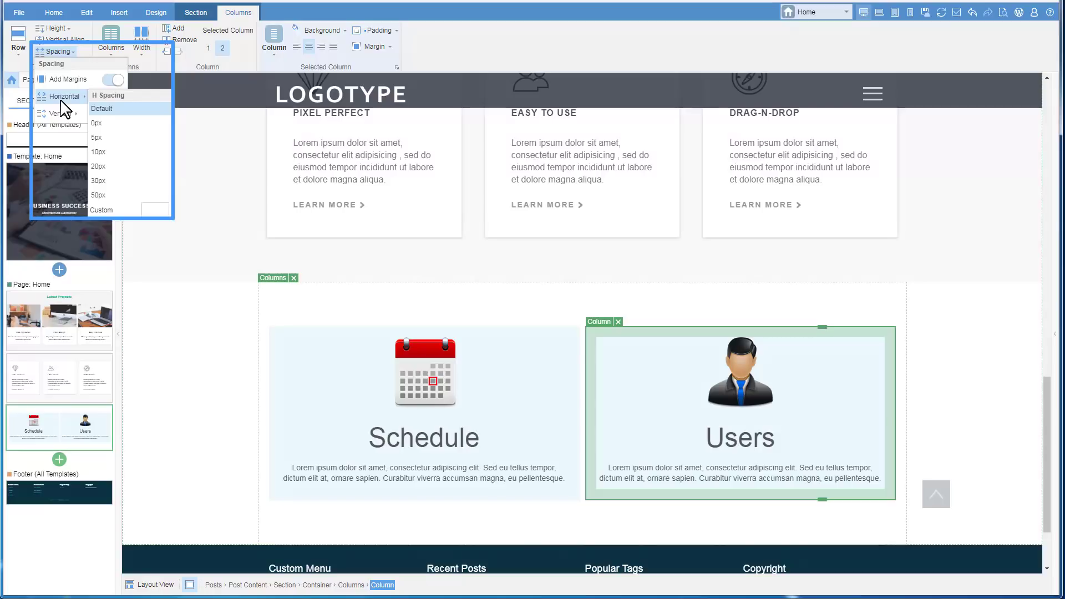
pyautogui.click(120, 182)
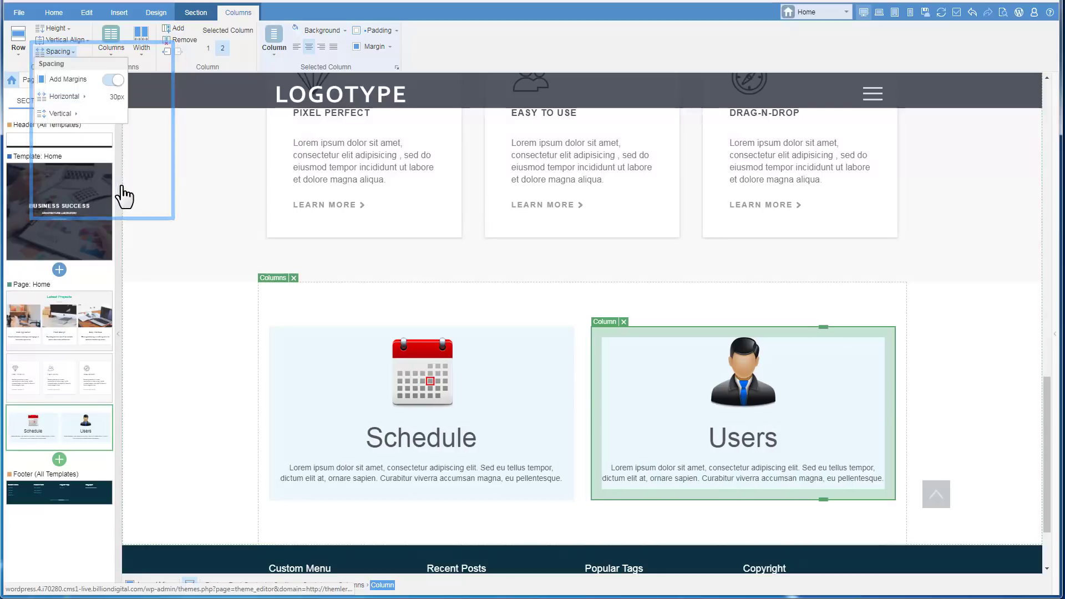
pyautogui.click(199, 318)
pyautogui.scroll(-2, 184, 225)
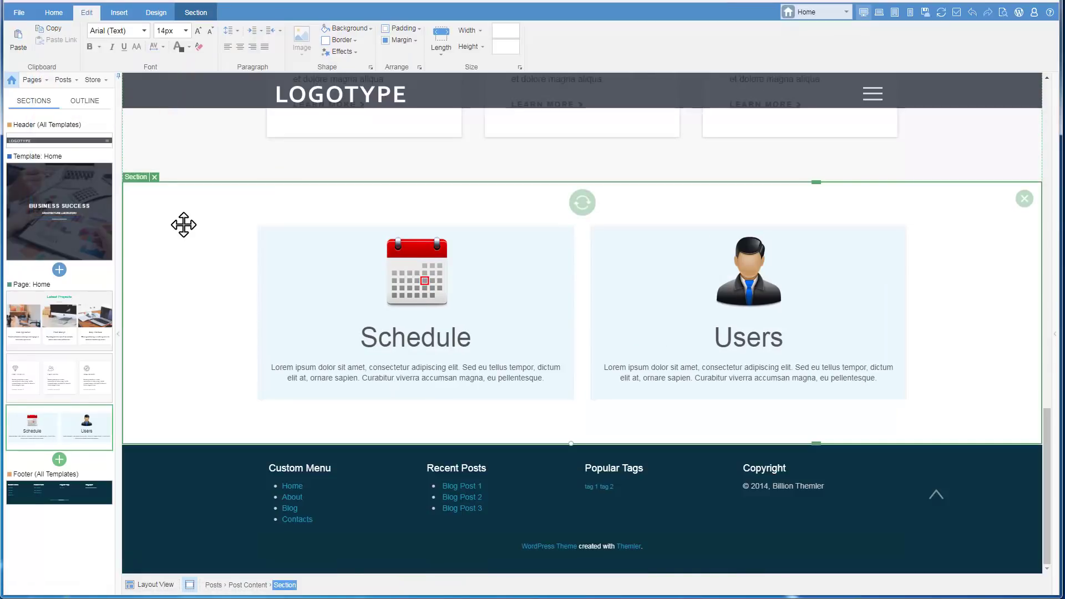
# - In the Outline tree, move the businessman icon into Schedule's column, swapping the icons
pyautogui.click(94, 101)
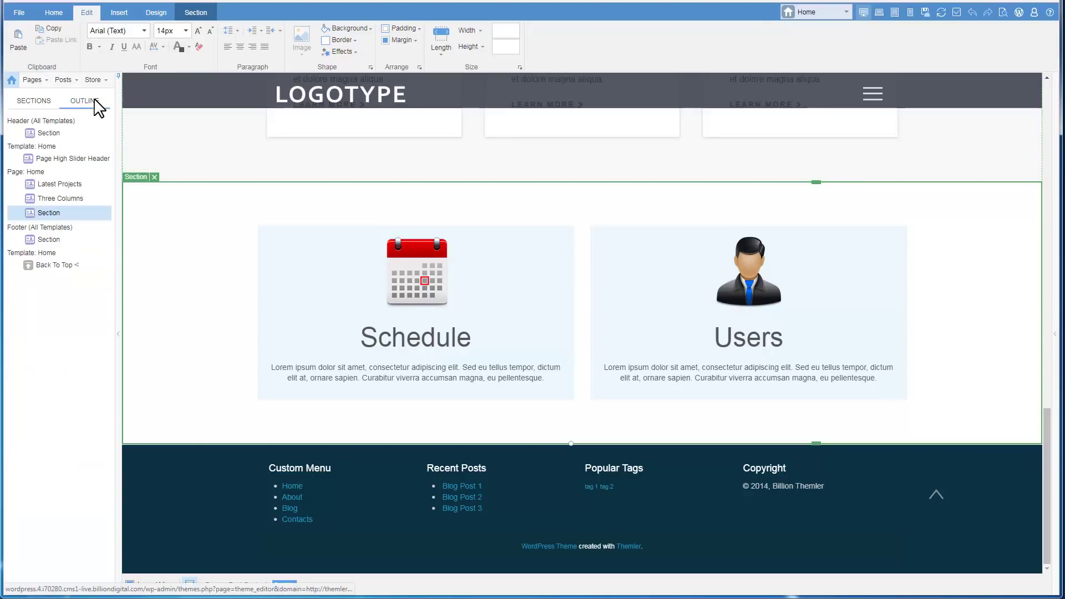
pyautogui.click(19, 212)
pyautogui.click(29, 227)
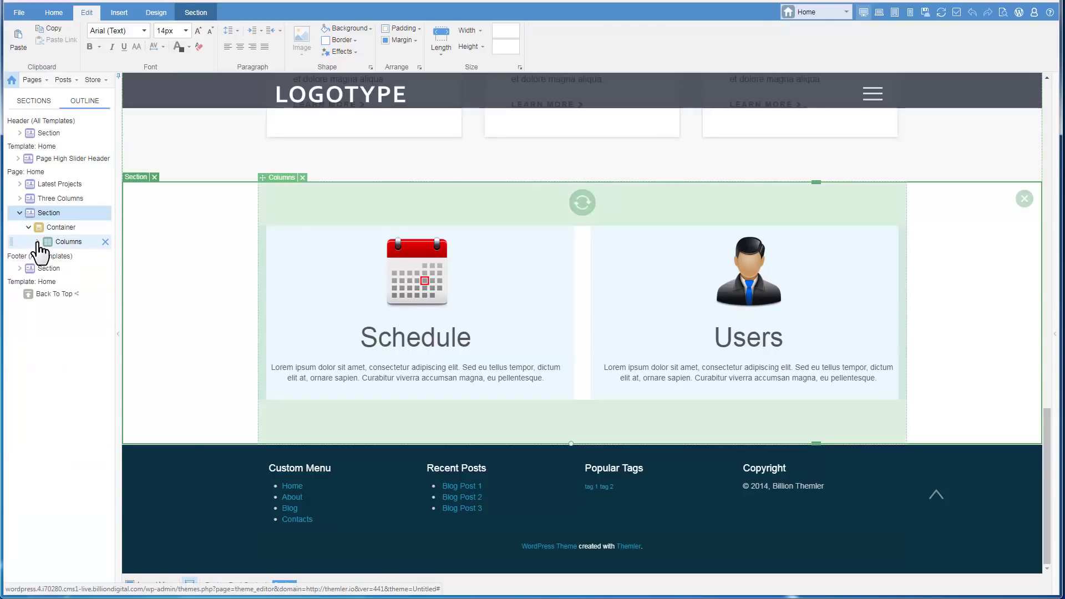
pyautogui.click(37, 241)
pyautogui.click(46, 270)
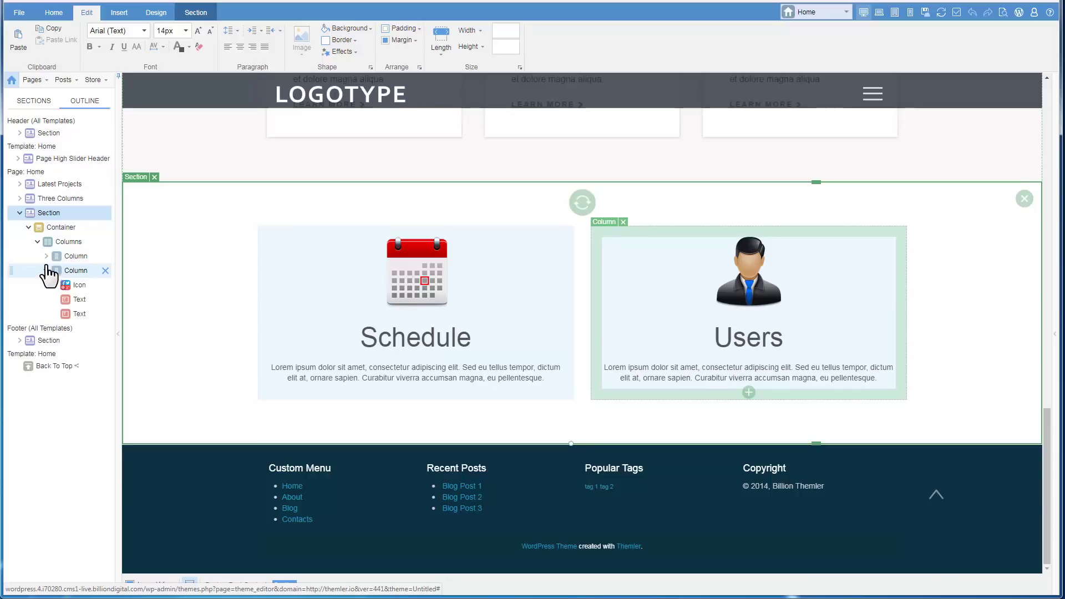
pyautogui.click(47, 256)
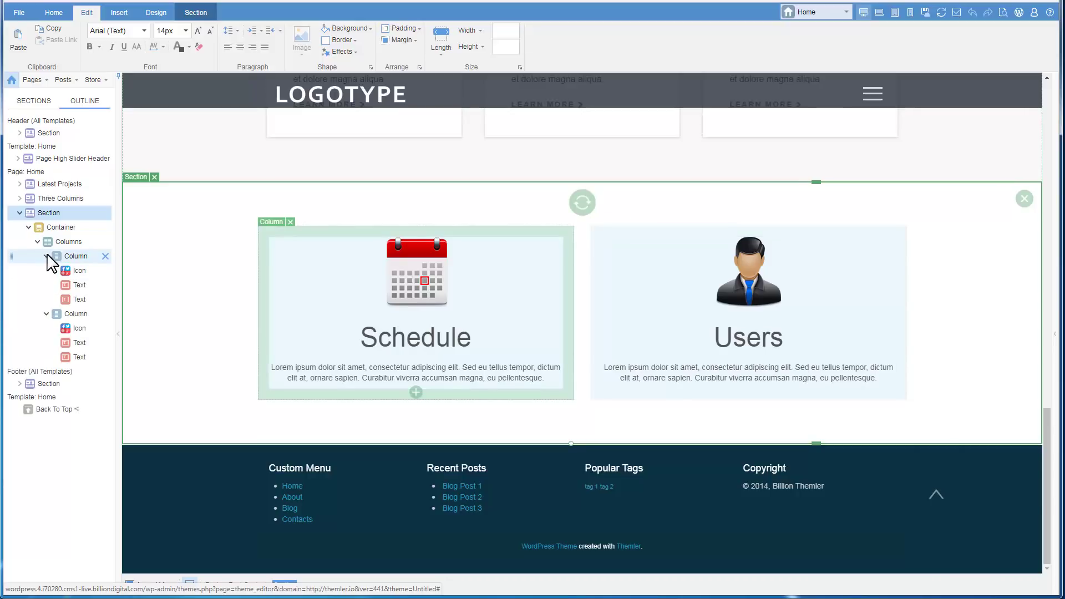
pyautogui.moveTo(12, 270)
pyautogui.mouseDown()
pyautogui.moveTo(18, 329)
pyautogui.moveTo(14, 264)
pyautogui.mouseUp()
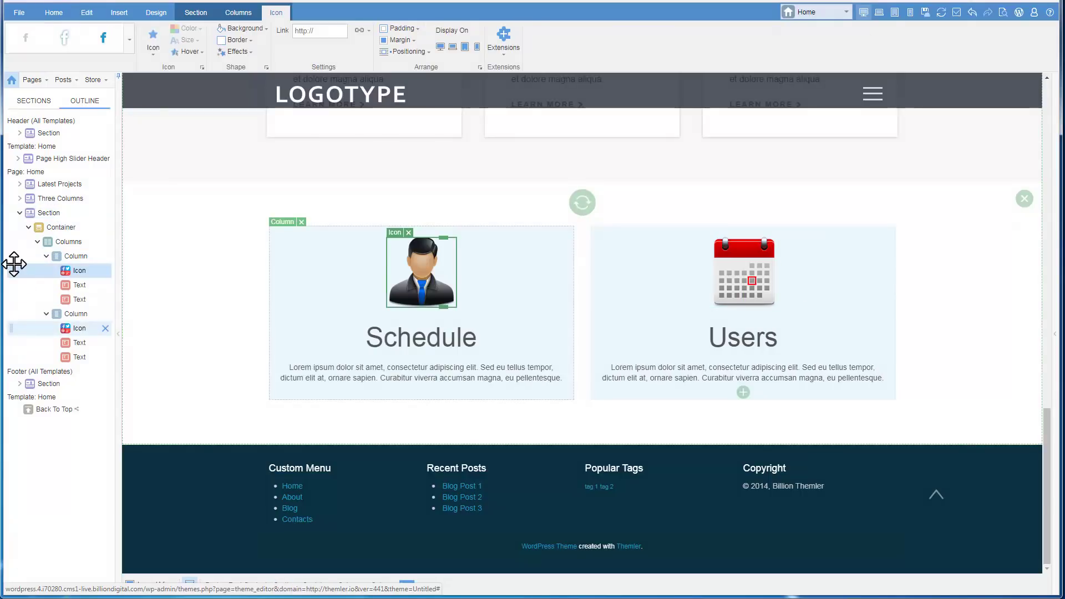
pyautogui.click(167, 258)
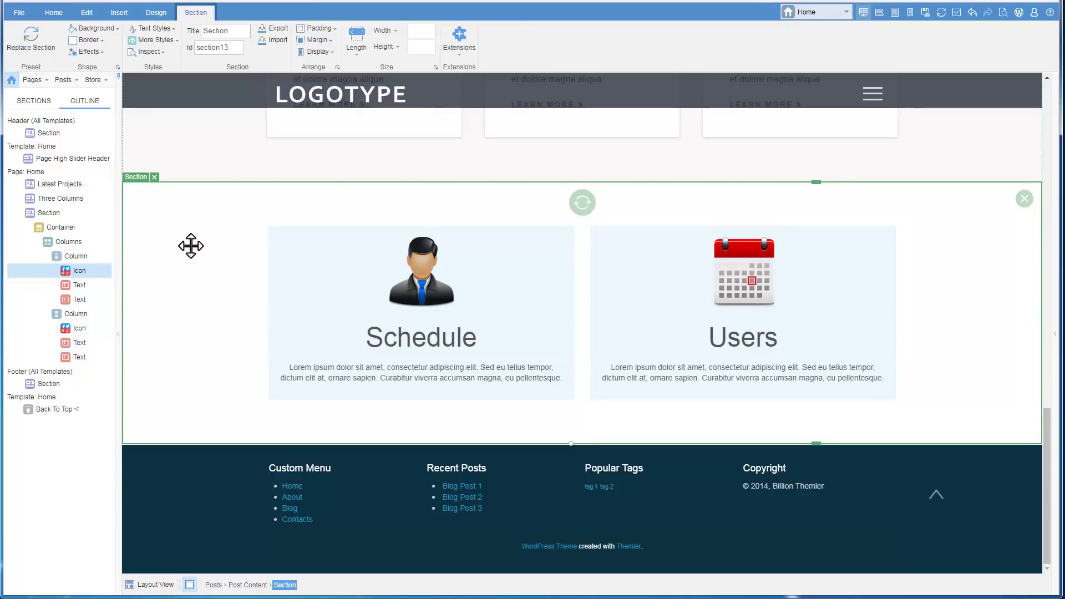
# - Try Fluid width for the Schedule/Users section, then restore it to Boxed
pyautogui.click(359, 56)
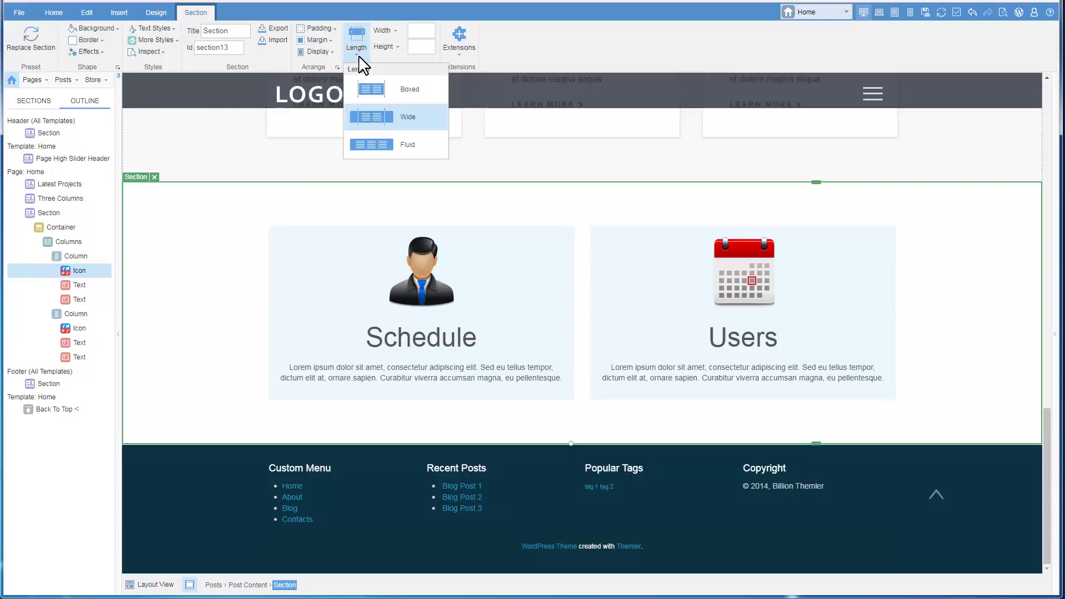
pyautogui.click(372, 142)
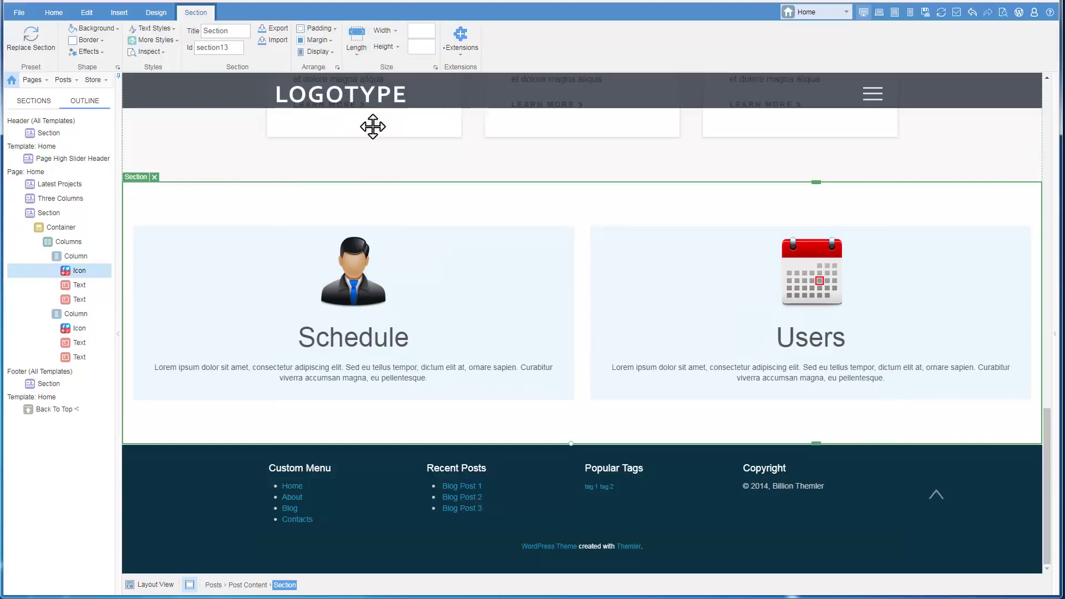
pyautogui.click(361, 42)
pyautogui.click(388, 89)
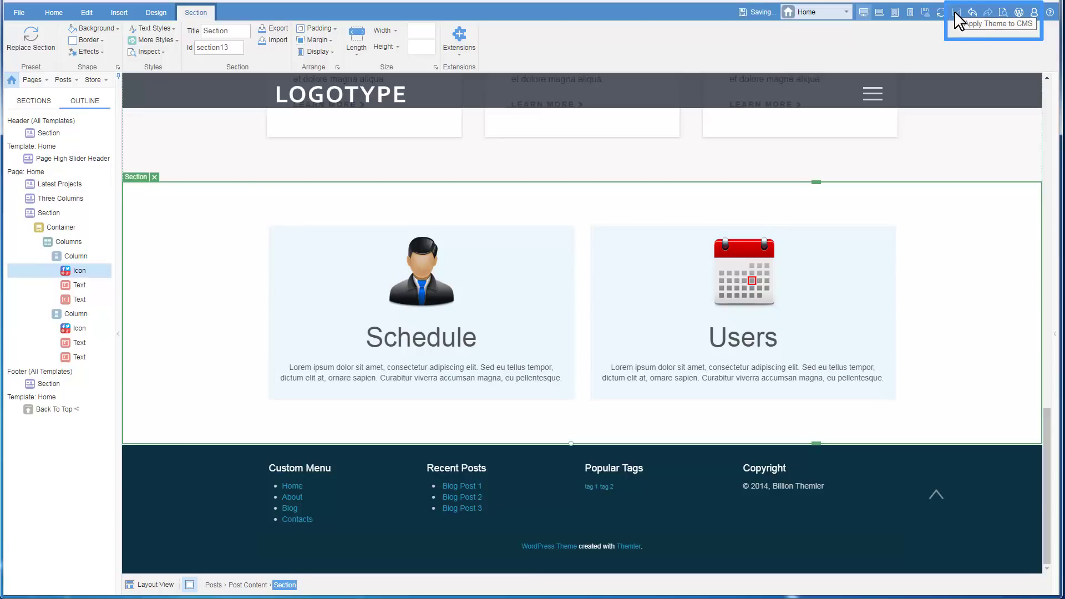
# - Open the Home page for editing in the WordPress admin
pyautogui.click(1018, 10)
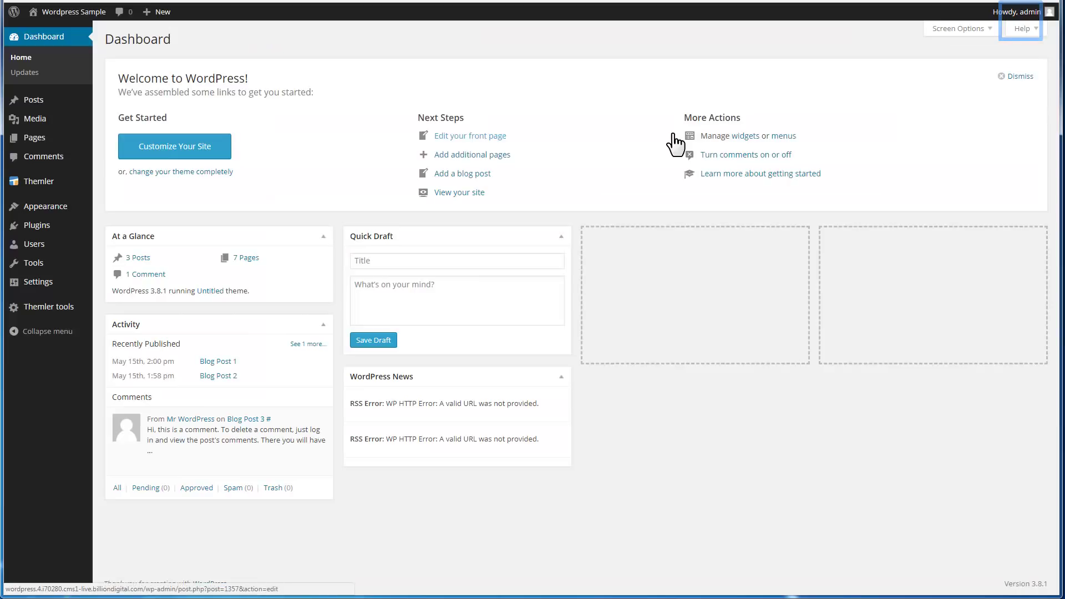
pyautogui.click(52, 135)
pyautogui.click(145, 317)
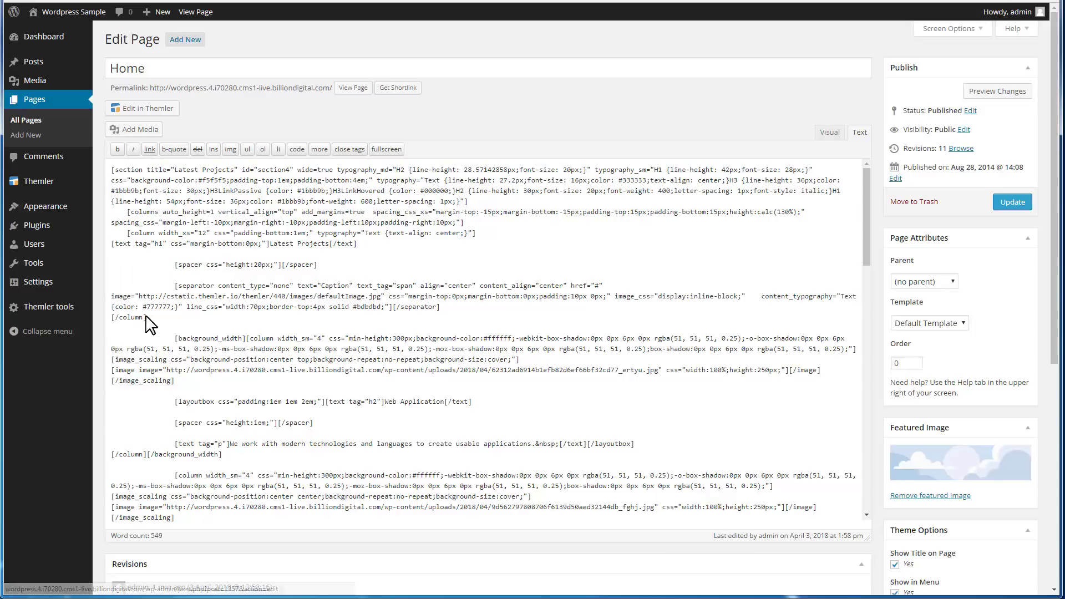
# - Rename the Schedule and Users headings to Clients and Calendar, then update the page
pyautogui.scroll(-15, 150, 324)
pyautogui.scroll(-8, 150, 324)
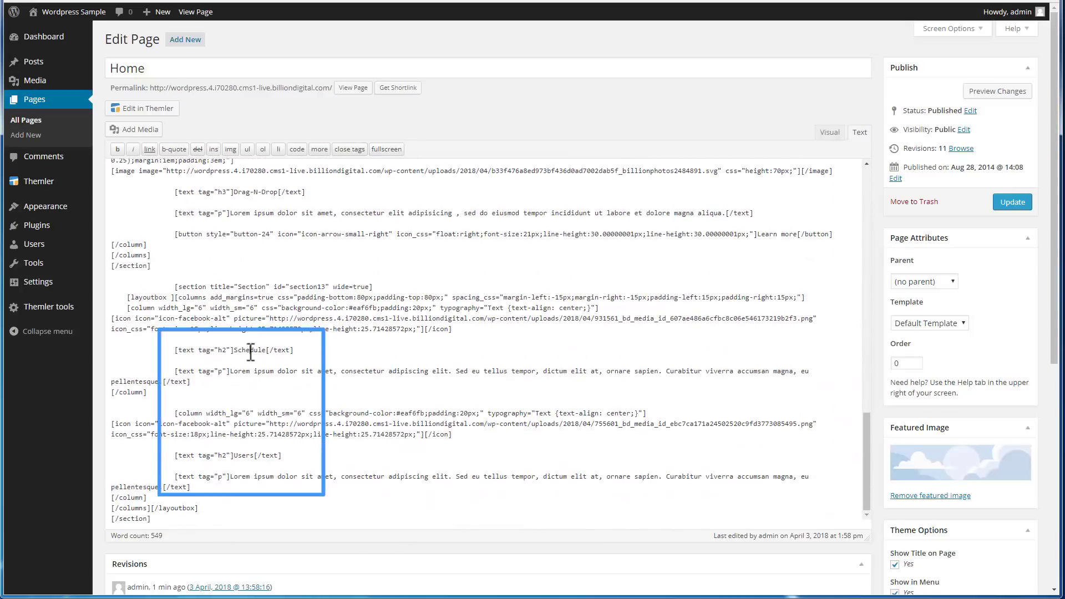
pyautogui.doubleClick(251, 350)
pyautogui.write('Clients')
pyautogui.doubleClick(244, 456)
pyautogui.write('Calendar')
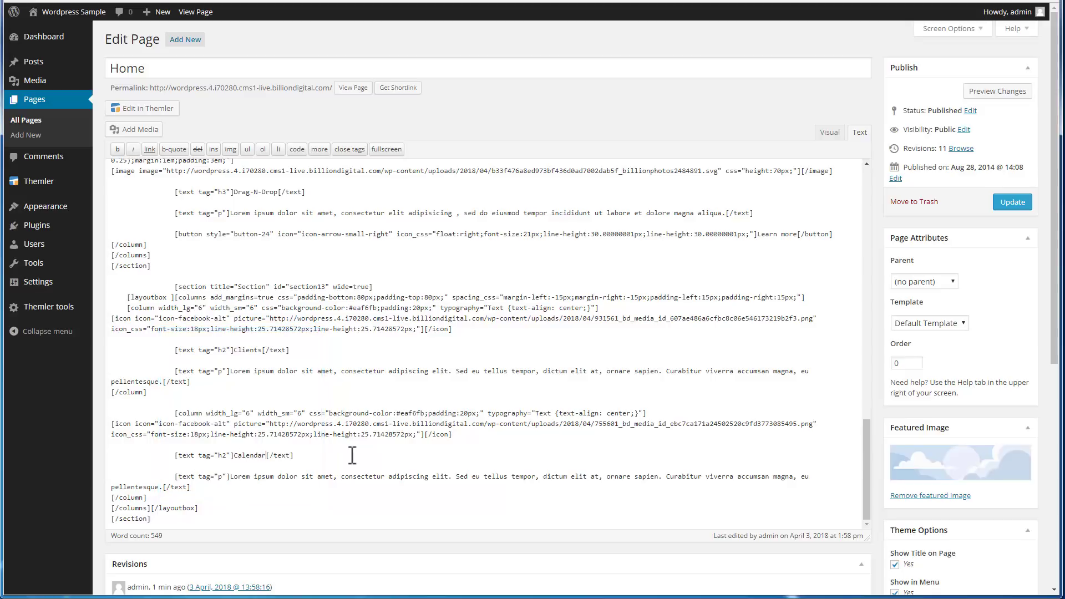
pyautogui.click(1007, 203)
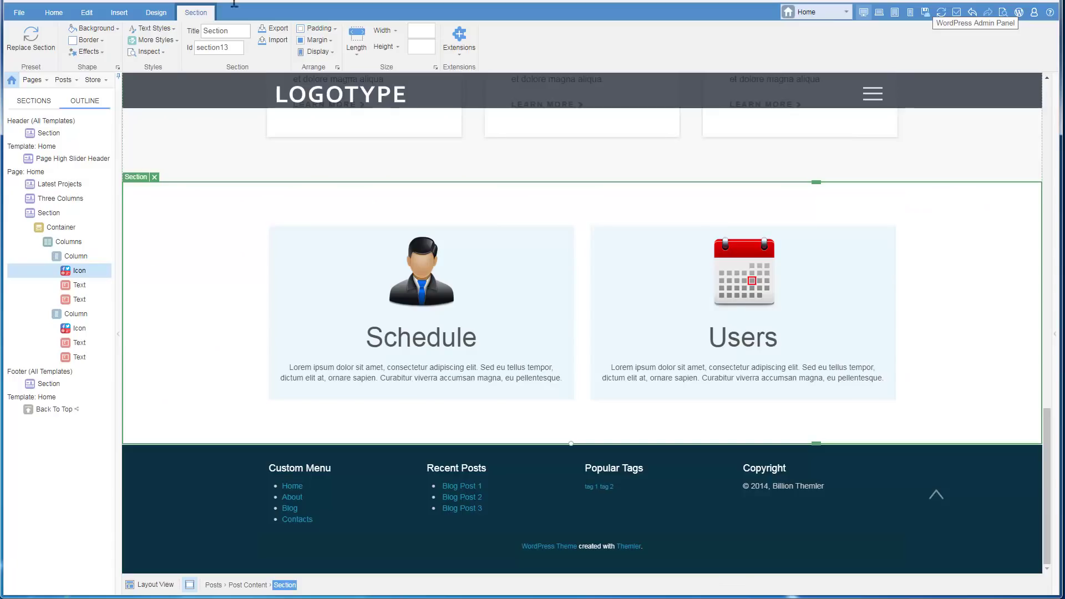
# - Reload the design so the new Clients and Calendar headings show, and select that section
pyautogui.click(945, 12)
pyautogui.click(34, 101)
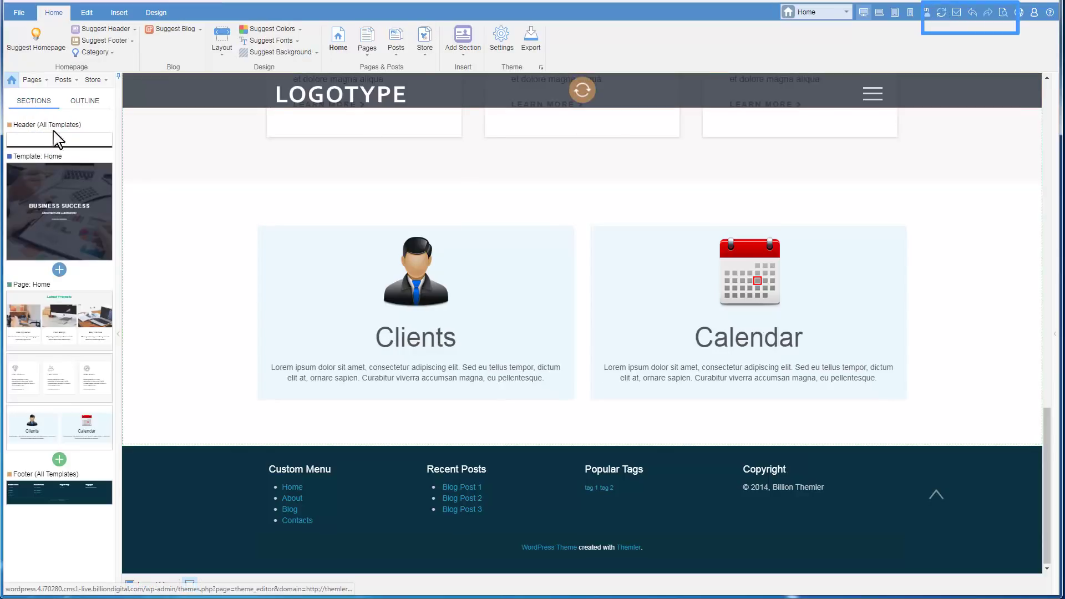
pyautogui.click(172, 240)
# - Try the purple colour scheme, then apply the blue scheme with light blue cards and navy footer
pyautogui.click(156, 13)
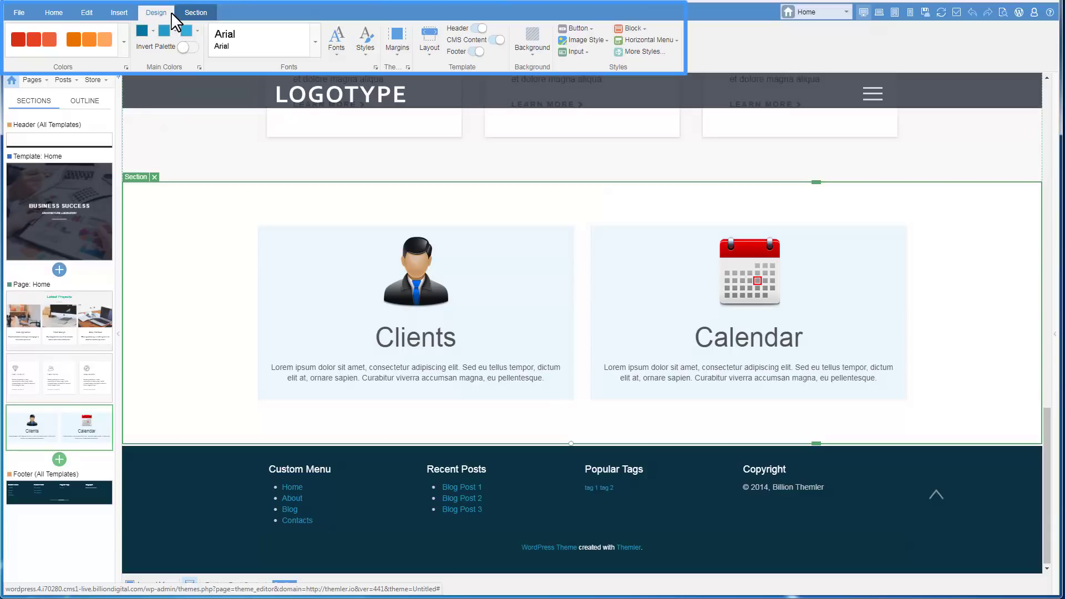
pyautogui.click(123, 32)
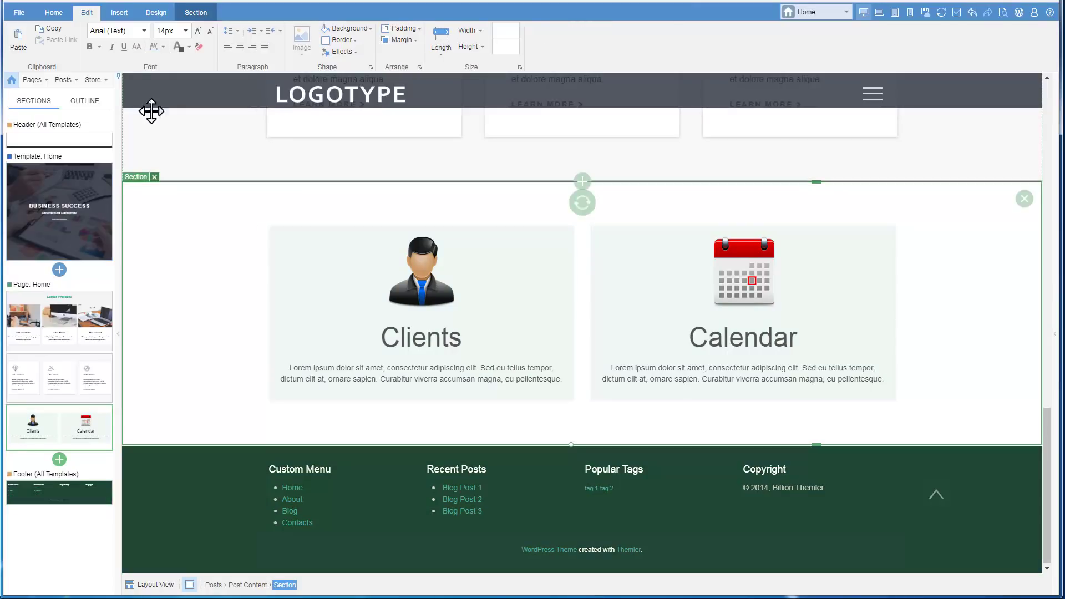
pyautogui.click(156, 12)
pyautogui.click(129, 40)
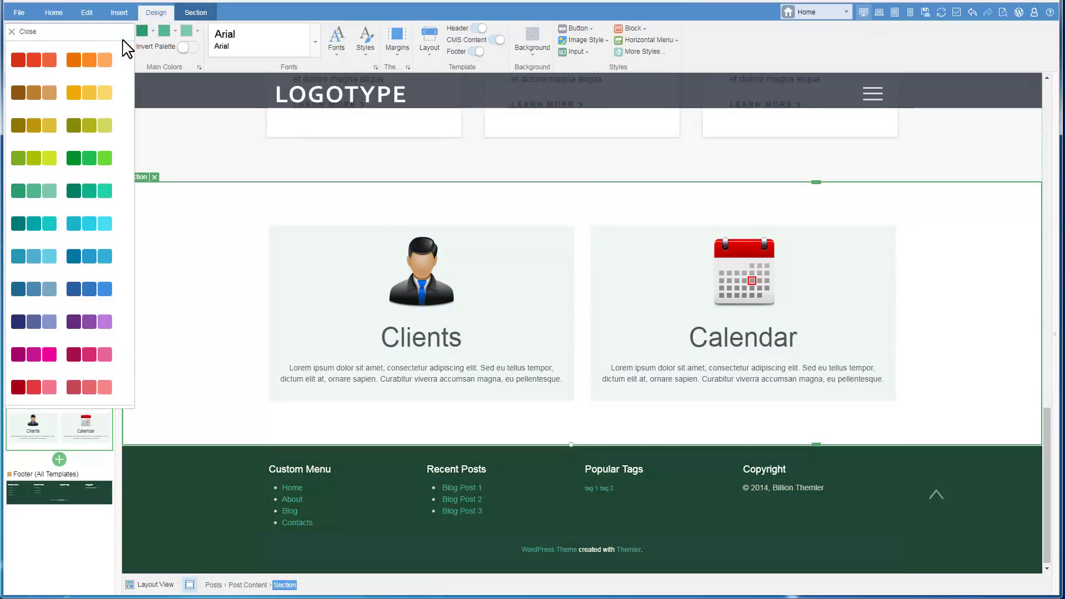
pyautogui.click(93, 320)
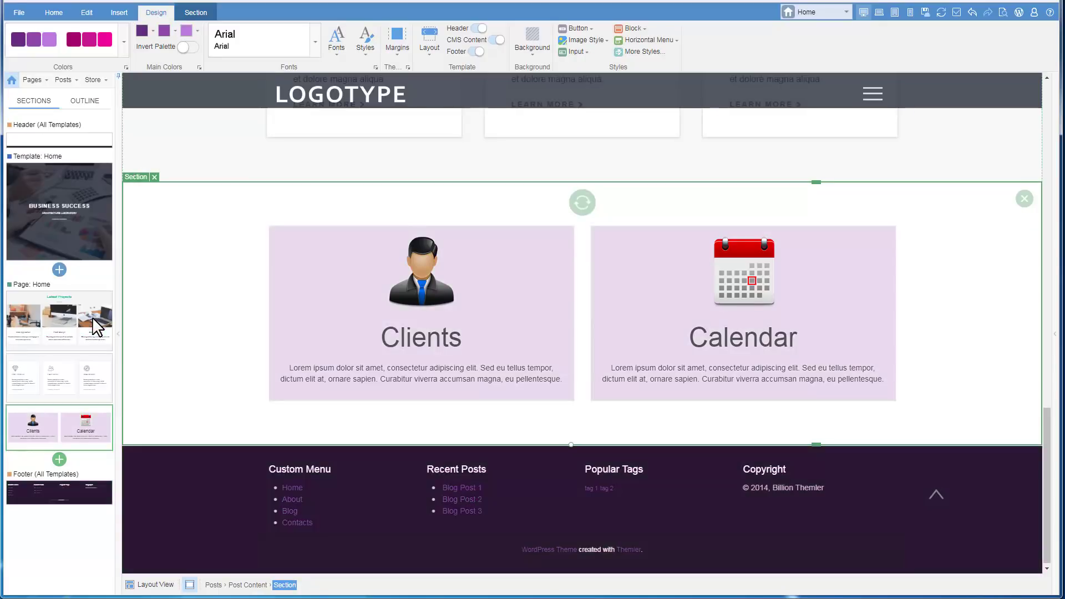
pyautogui.click(124, 40)
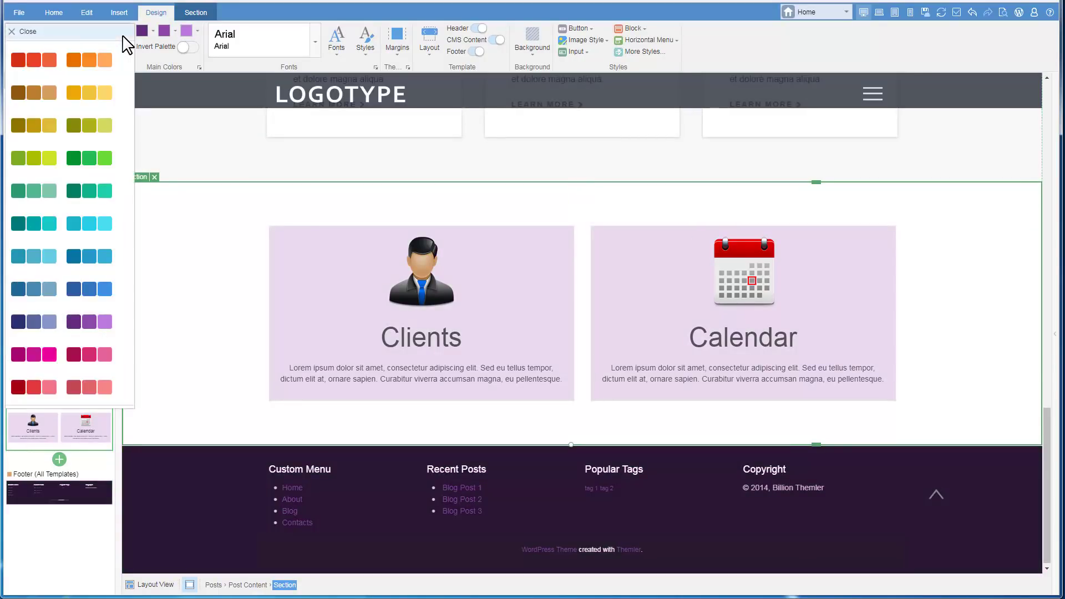
pyautogui.click(99, 289)
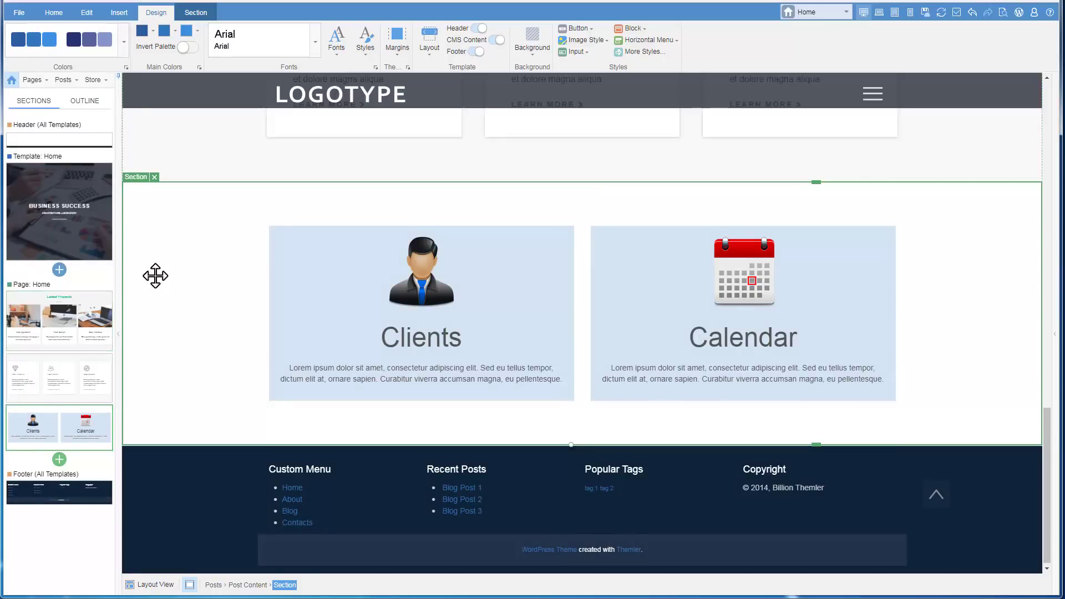
pyautogui.click(183, 257)
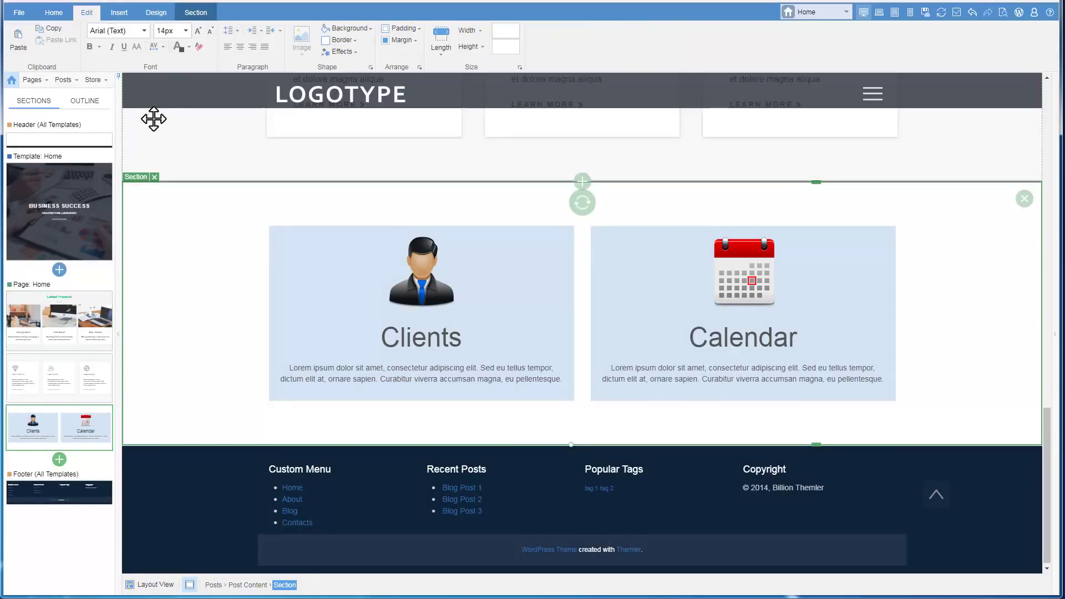
pyautogui.click(156, 12)
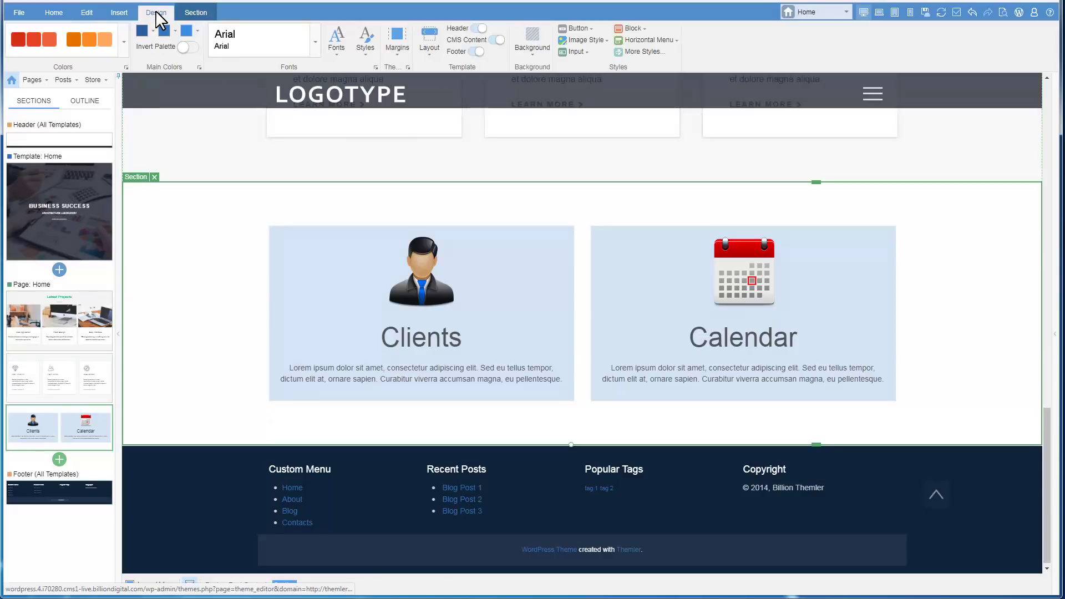
# - Apply the Oswald and Muli font pairing, restyling Clients and Calendar in condensed Oswald
pyautogui.click(317, 53)
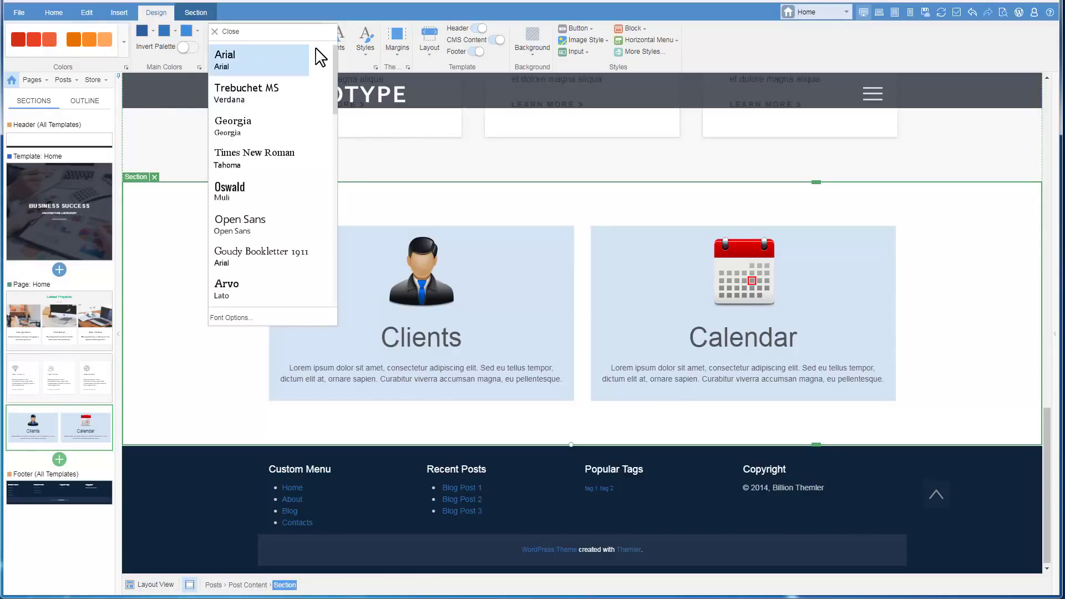
pyautogui.click(280, 200)
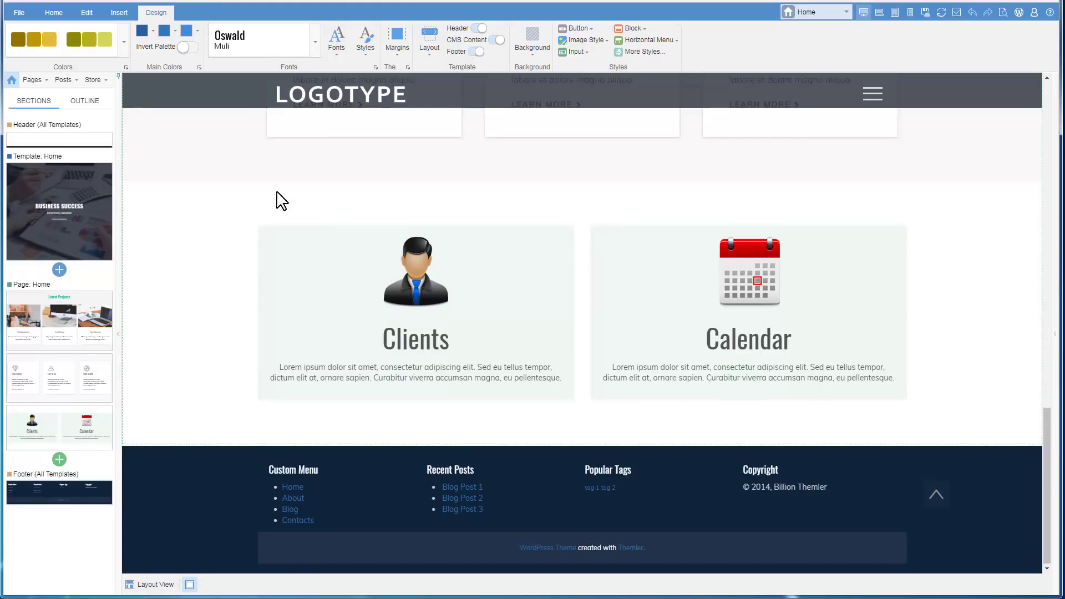
pyautogui.click(409, 337)
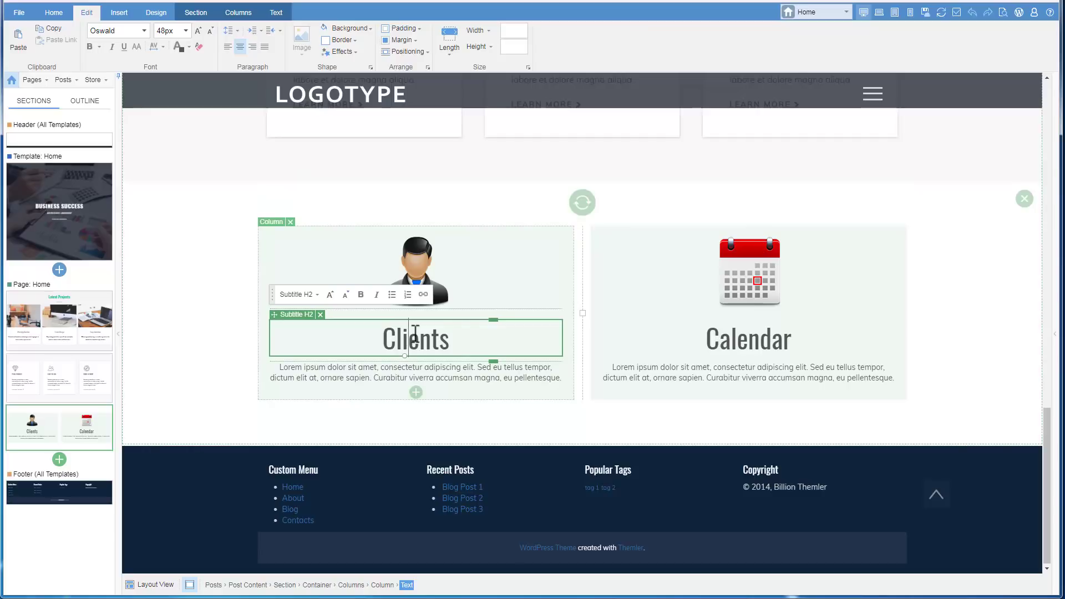
pyautogui.click(156, 12)
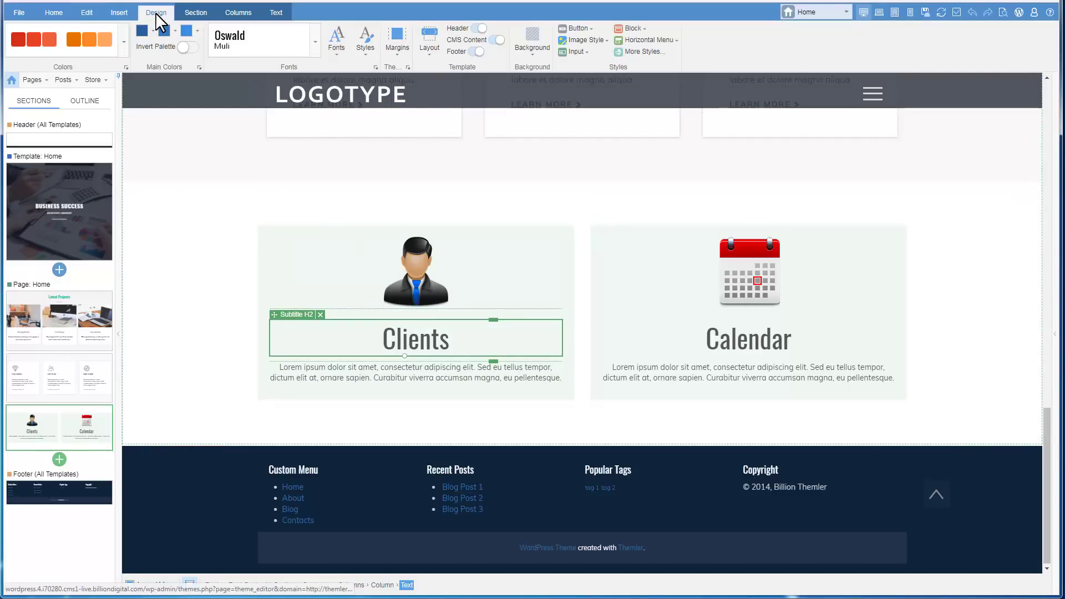
# - Set the H2 heading style to red d9534f at 36px
pyautogui.click(653, 61)
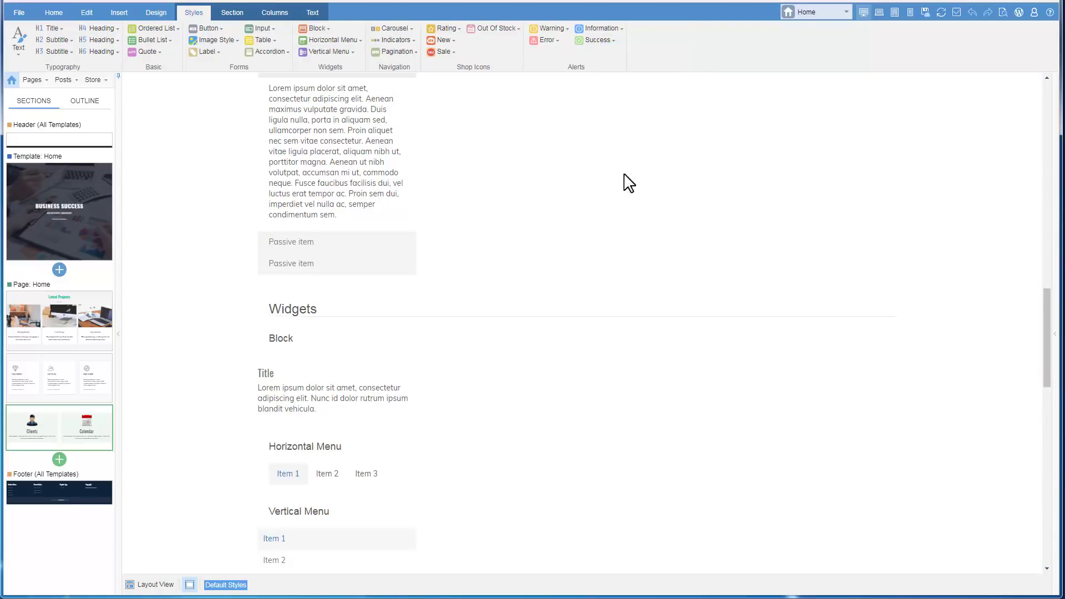
pyautogui.scroll(20, 627, 267)
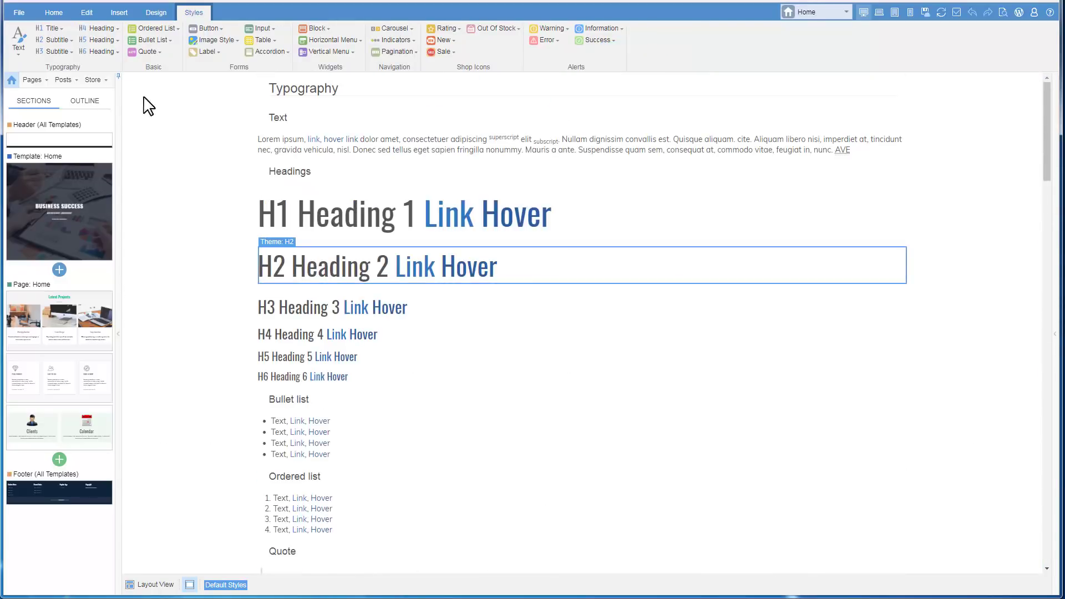
pyautogui.click(66, 39)
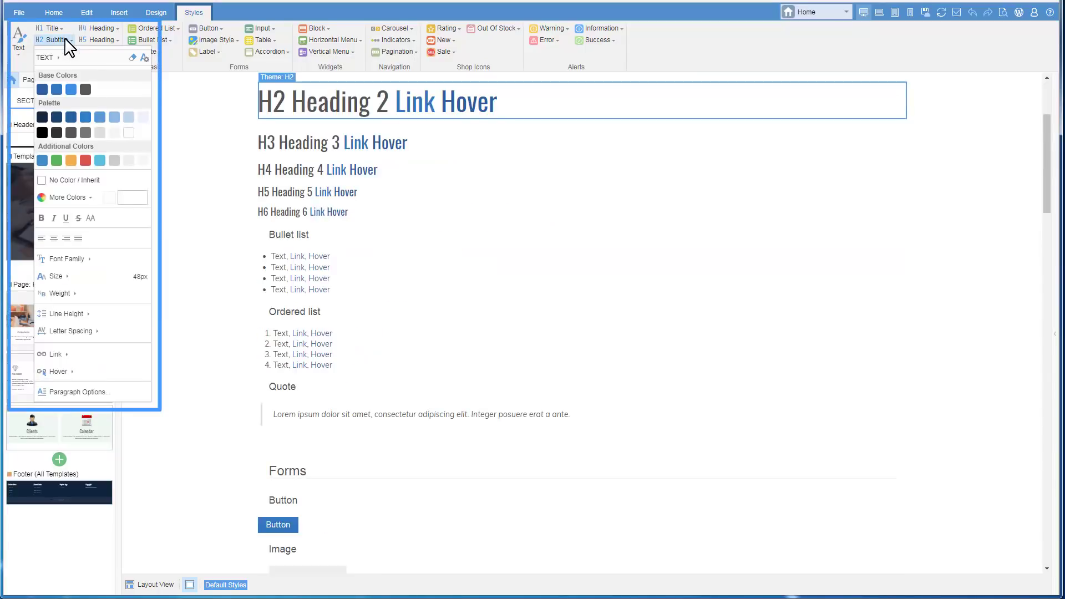
pyautogui.click(86, 161)
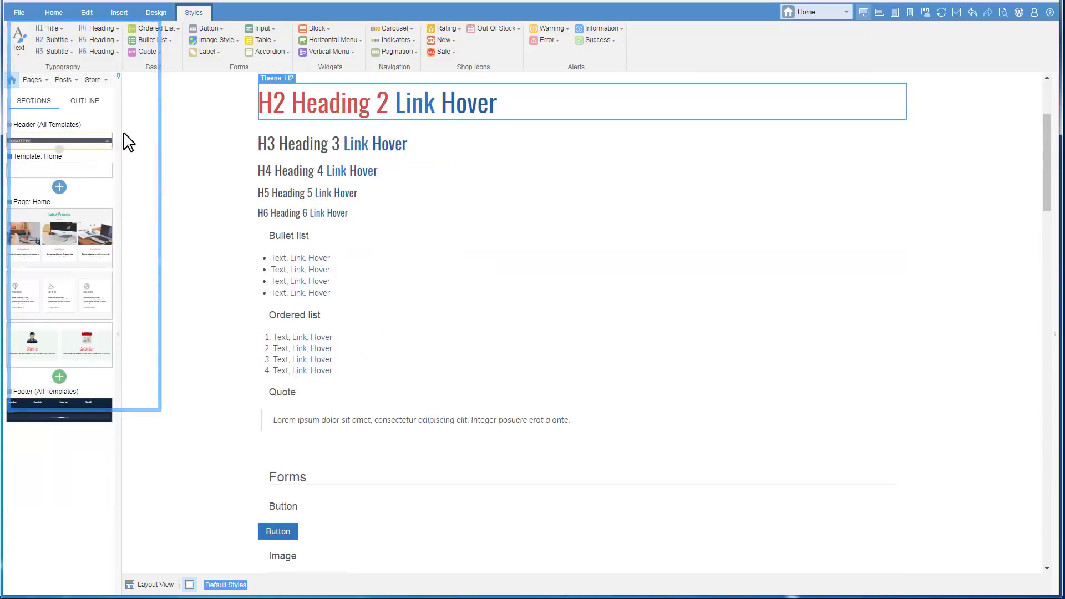
pyautogui.click(51, 42)
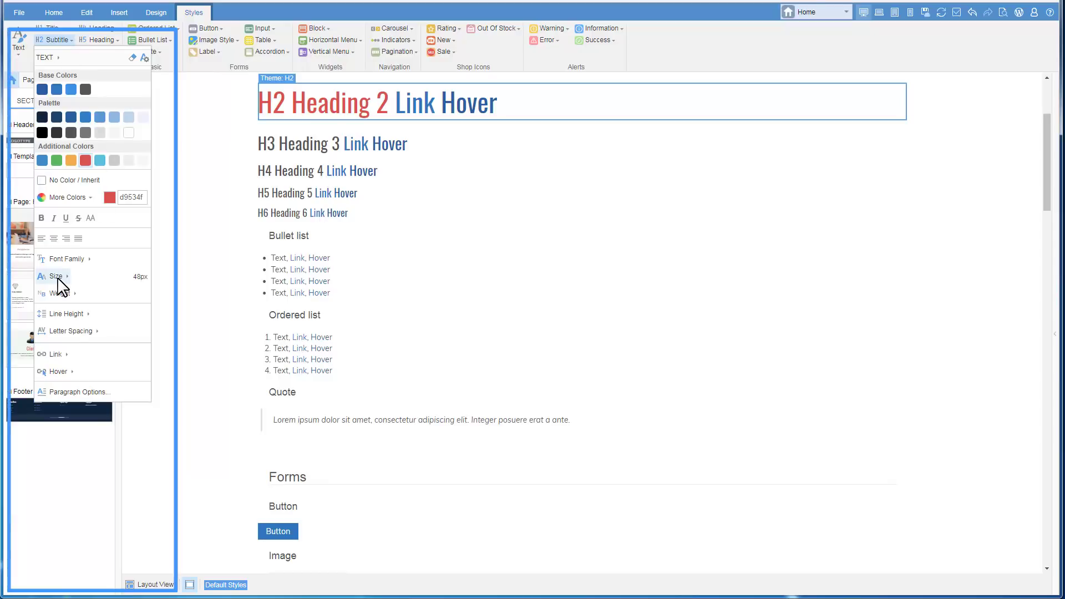
pyautogui.moveTo(58, 279)
pyautogui.click(90, 432)
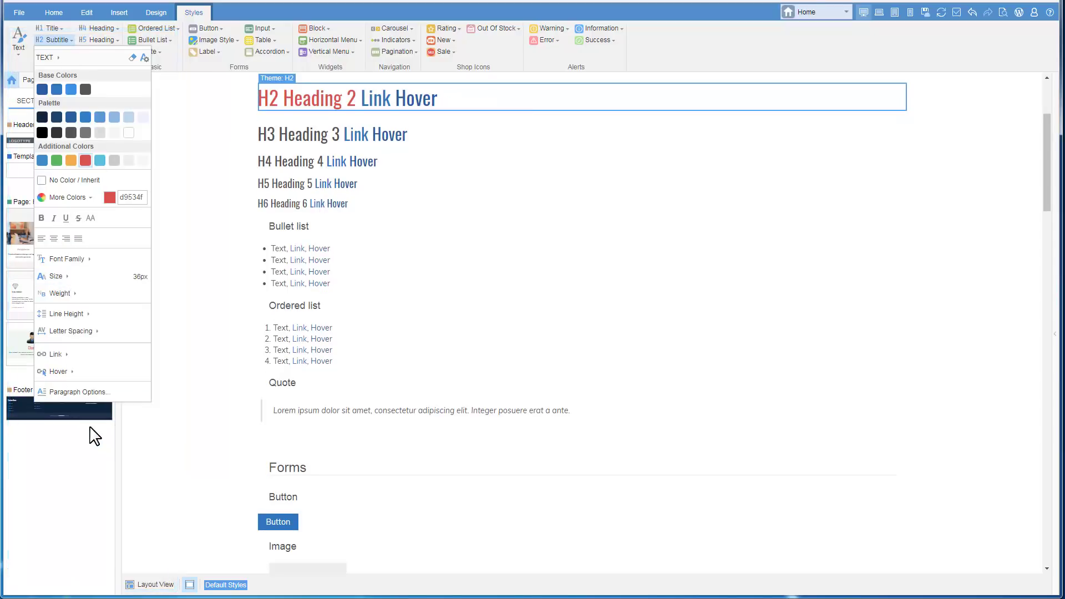
pyautogui.click(67, 31)
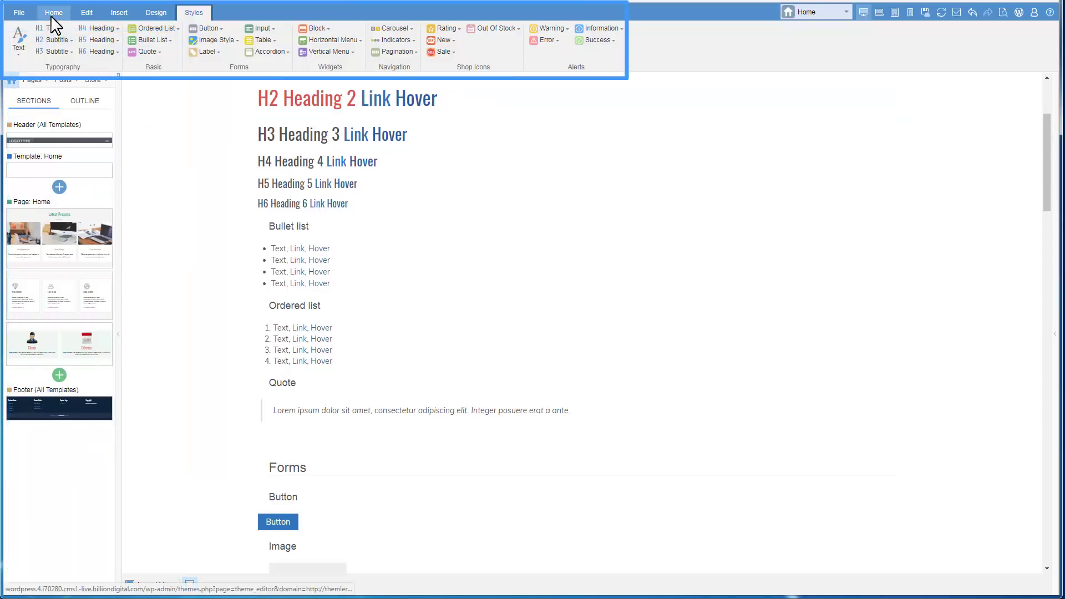
pyautogui.click(51, 16)
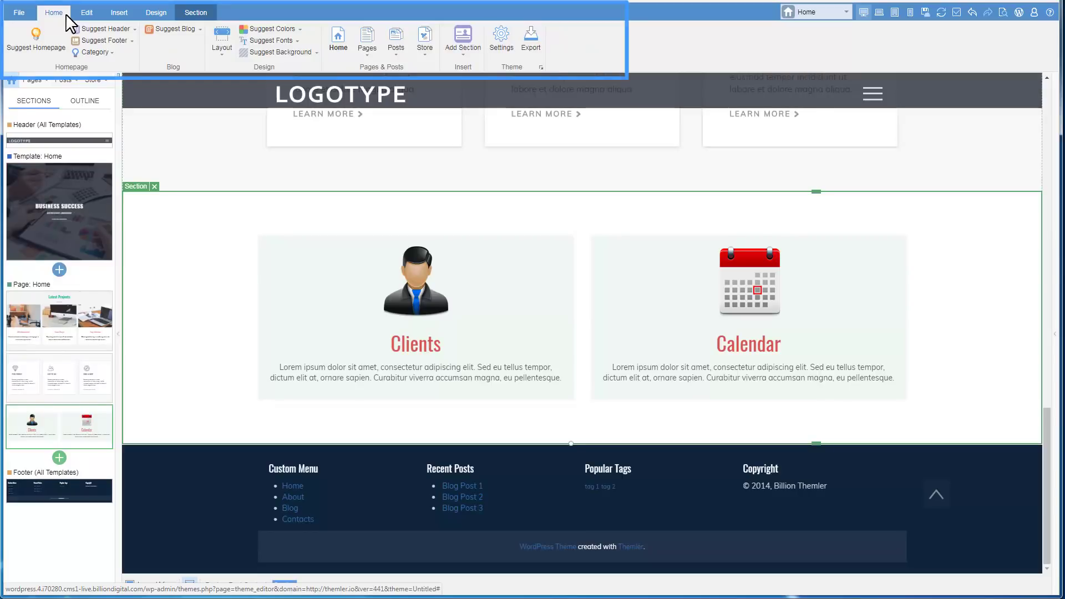
pyautogui.click(95, 188)
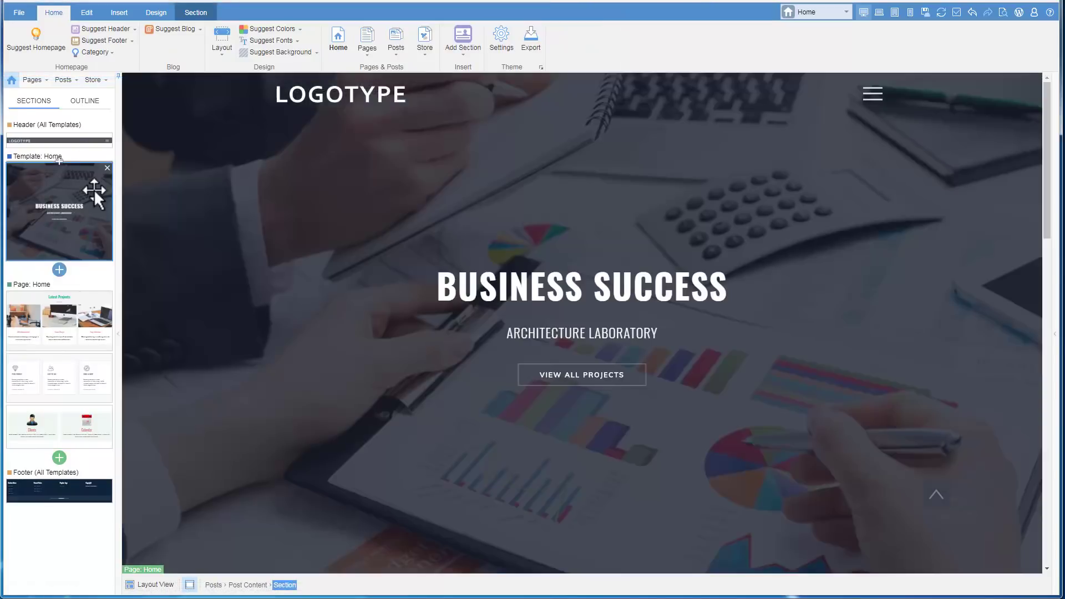
pyautogui.click(188, 189)
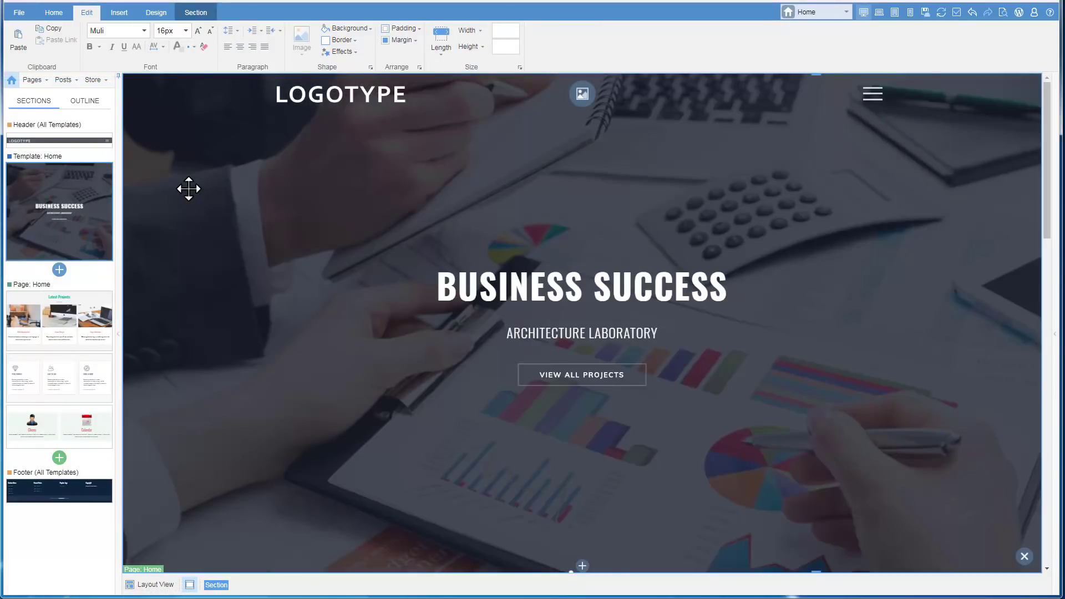
pyautogui.click(220, 90)
pyautogui.click(220, 89)
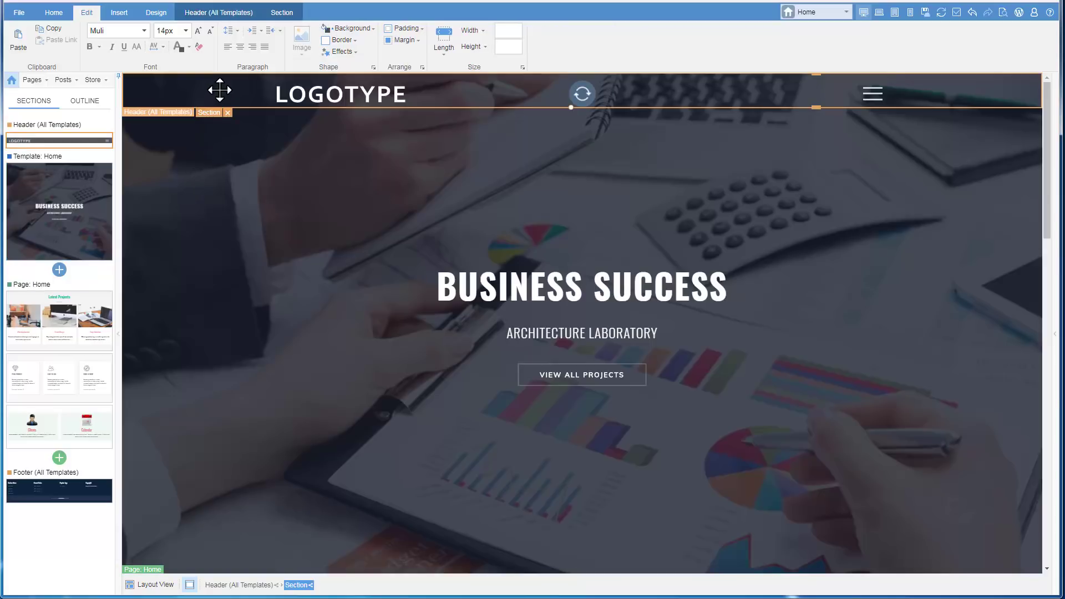
pyautogui.click(217, 13)
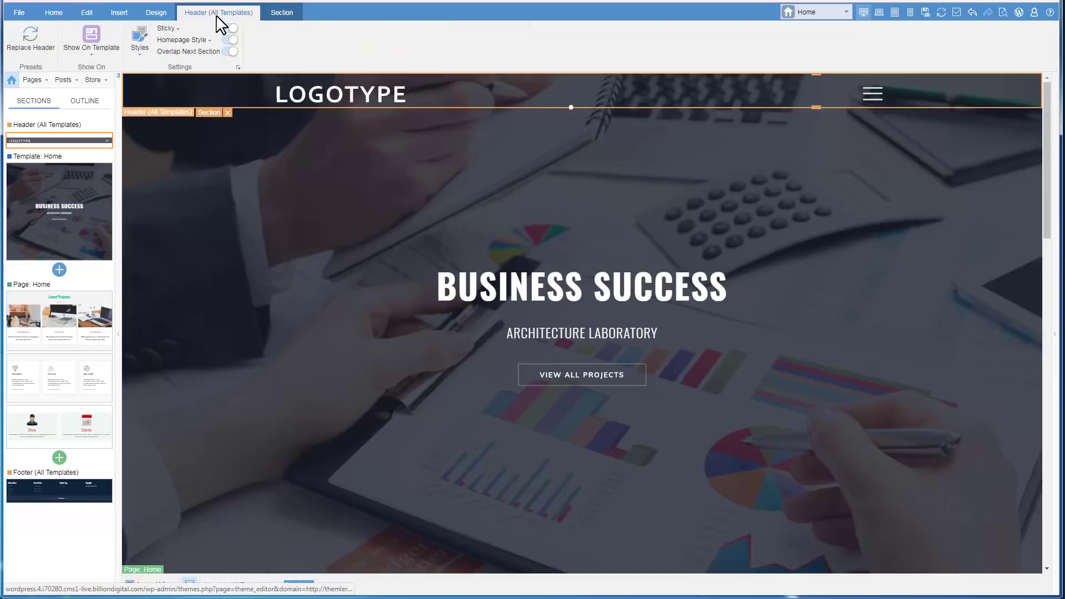
pyautogui.click(81, 34)
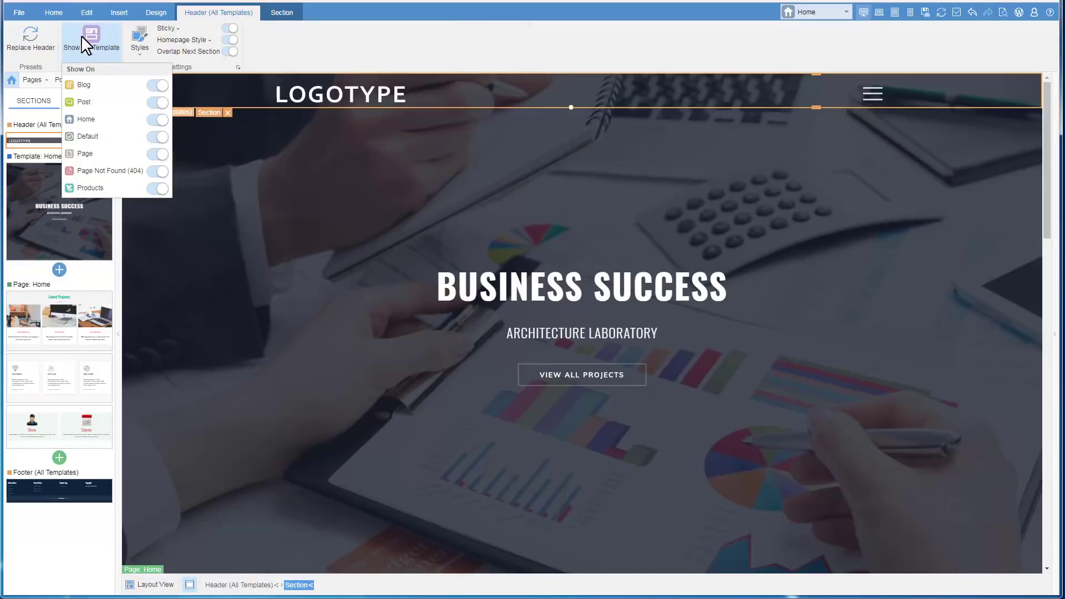
pyautogui.click(157, 120)
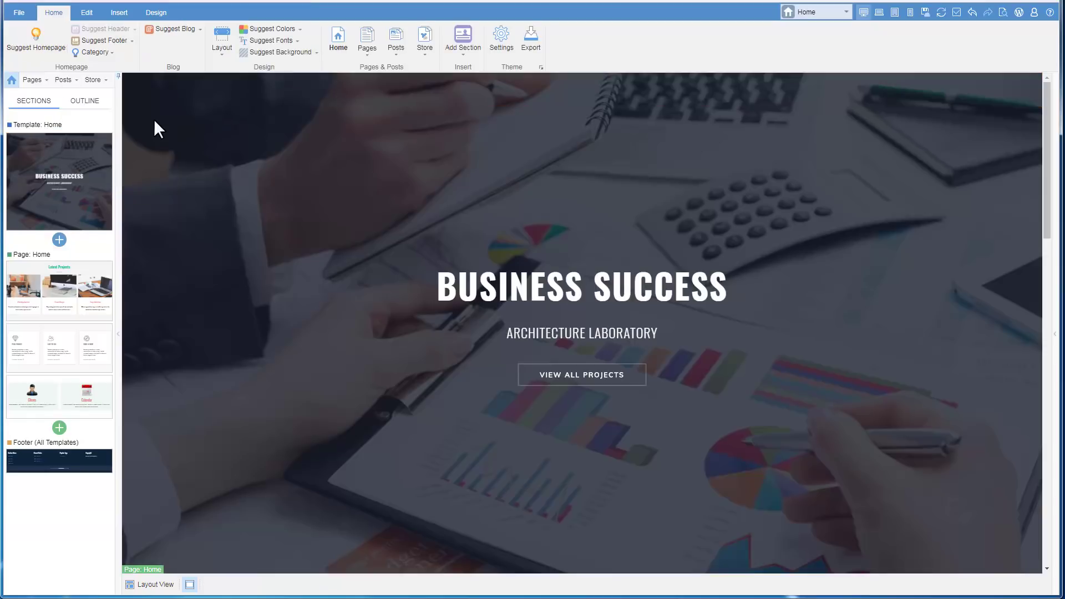
pyautogui.click(116, 13)
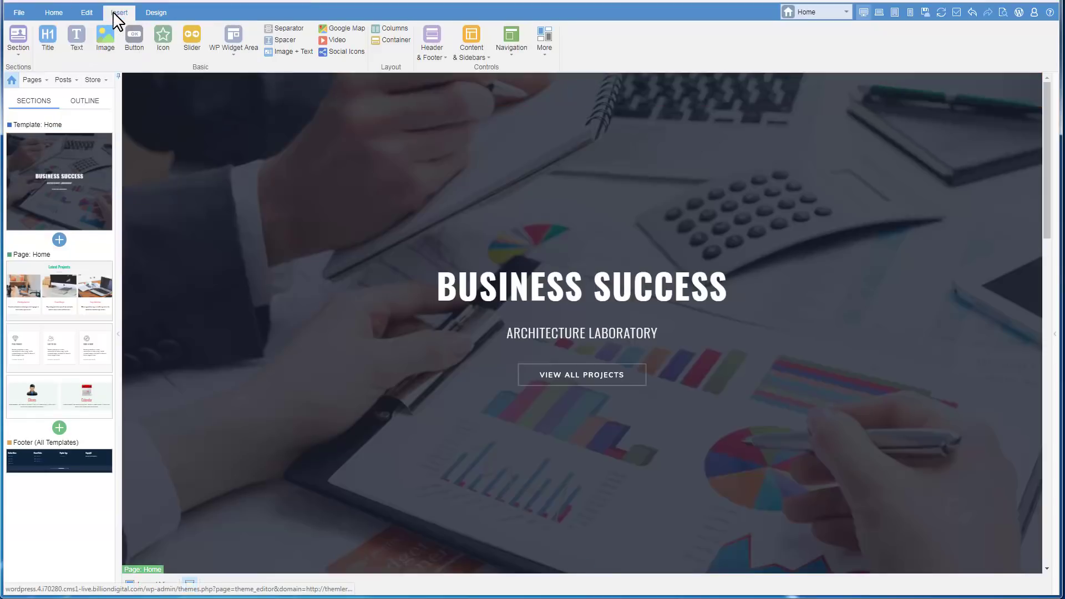
pyautogui.click(430, 44)
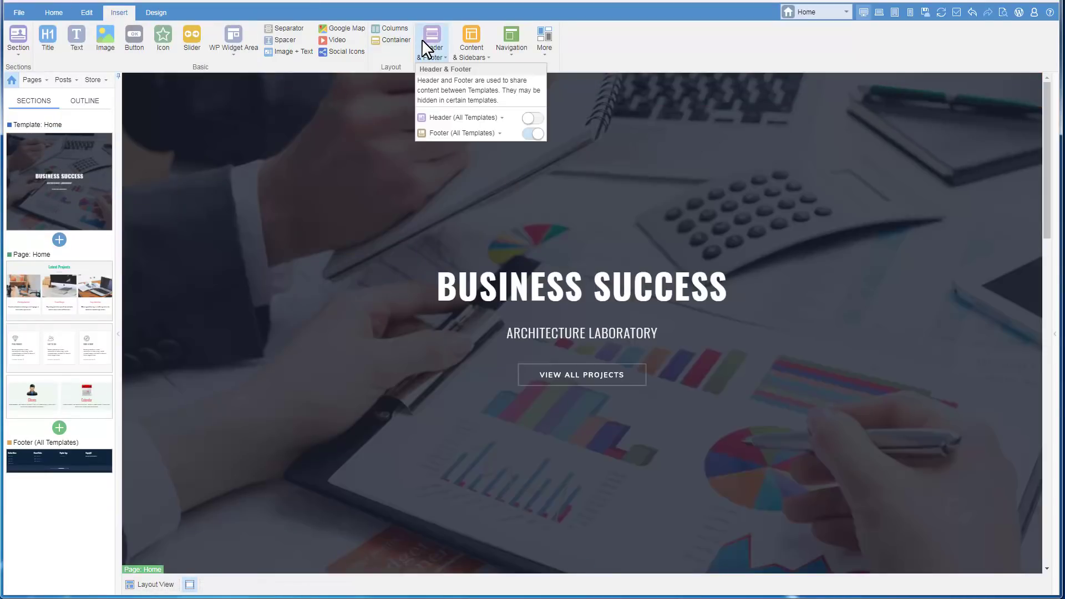
pyautogui.click(492, 118)
pyautogui.click(513, 178)
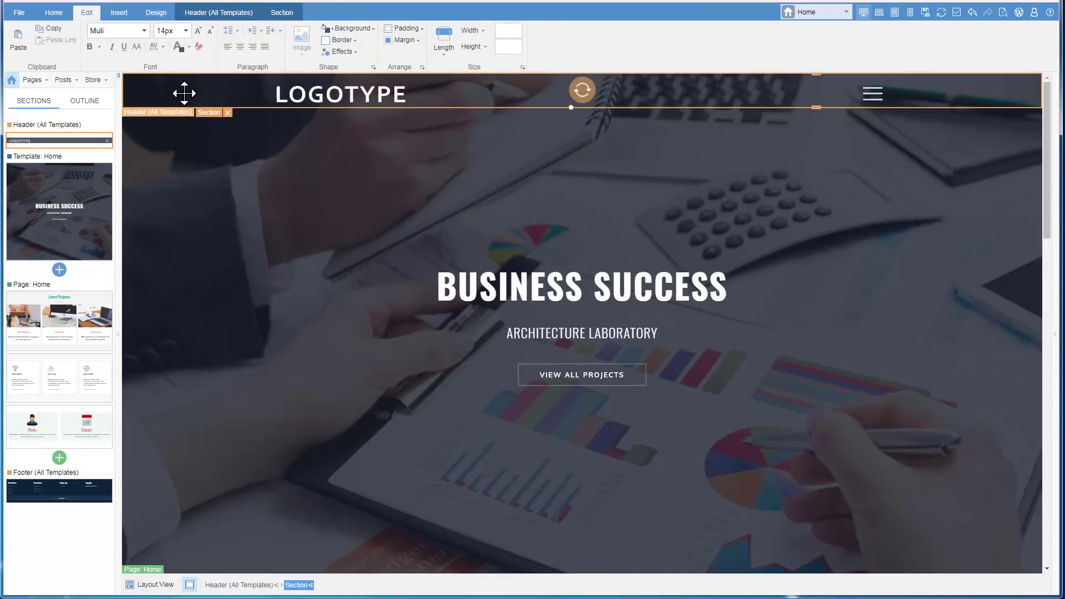
# - Make the header container full width
pyautogui.click(501, 92)
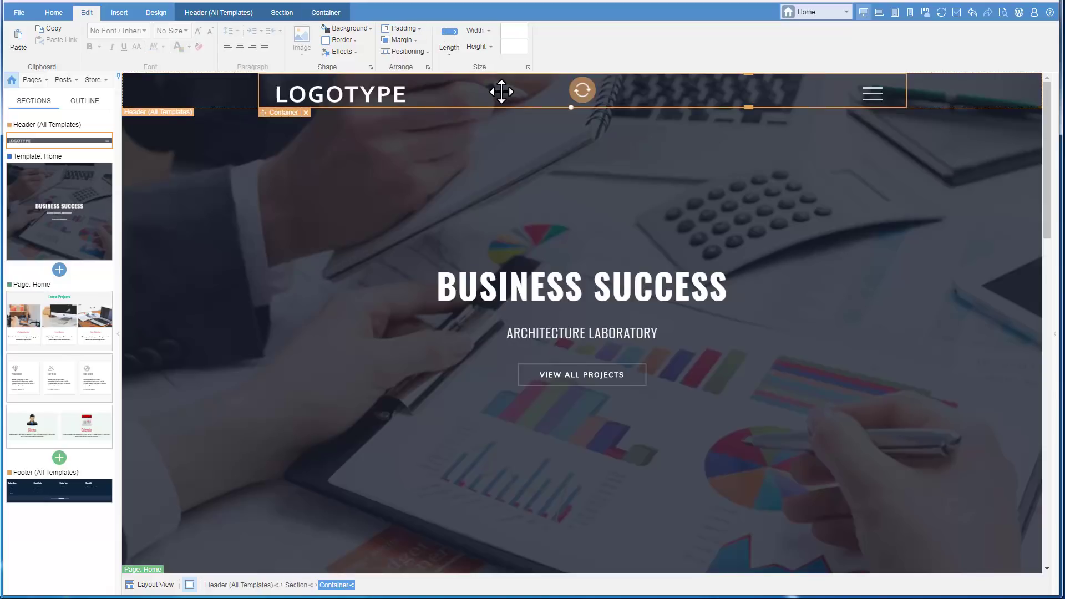
pyautogui.click(450, 39)
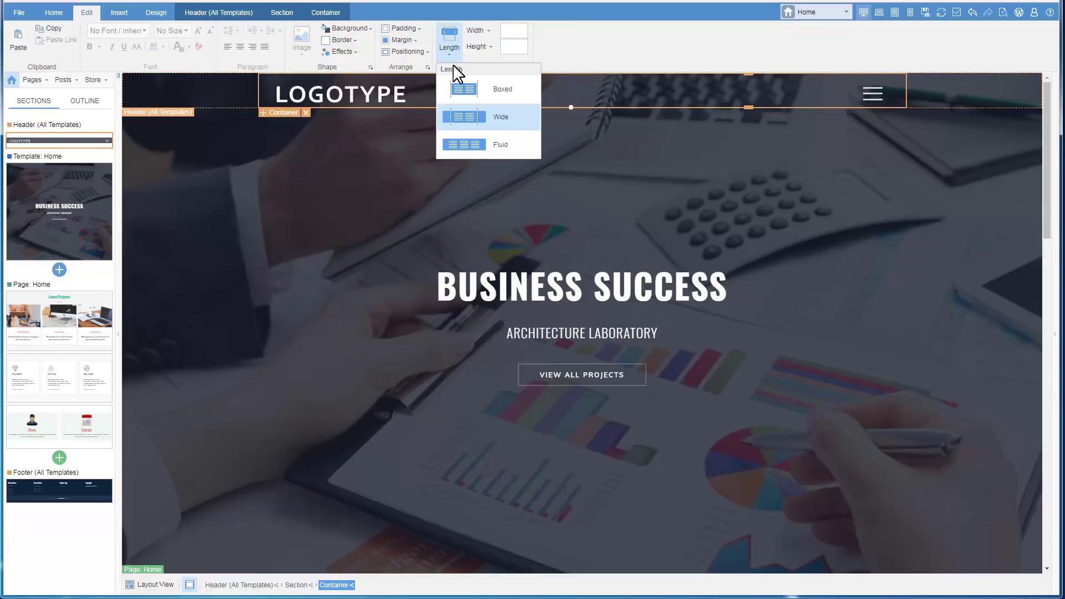
pyautogui.click(458, 146)
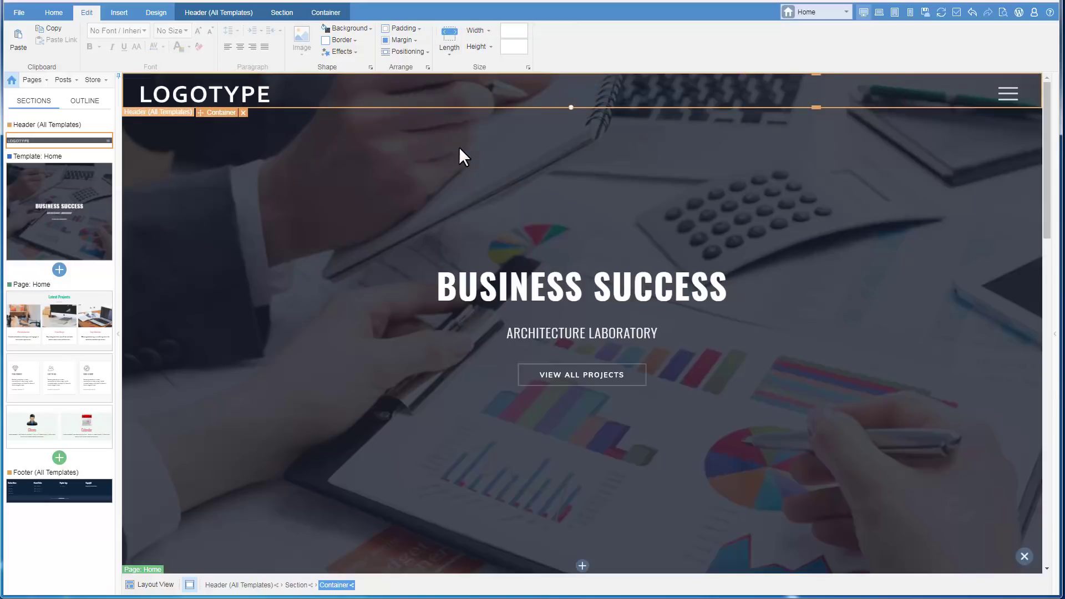
# - Give the header container a blue 428bca background at 75% transparency
pyautogui.click(328, 11)
pyautogui.click(228, 28)
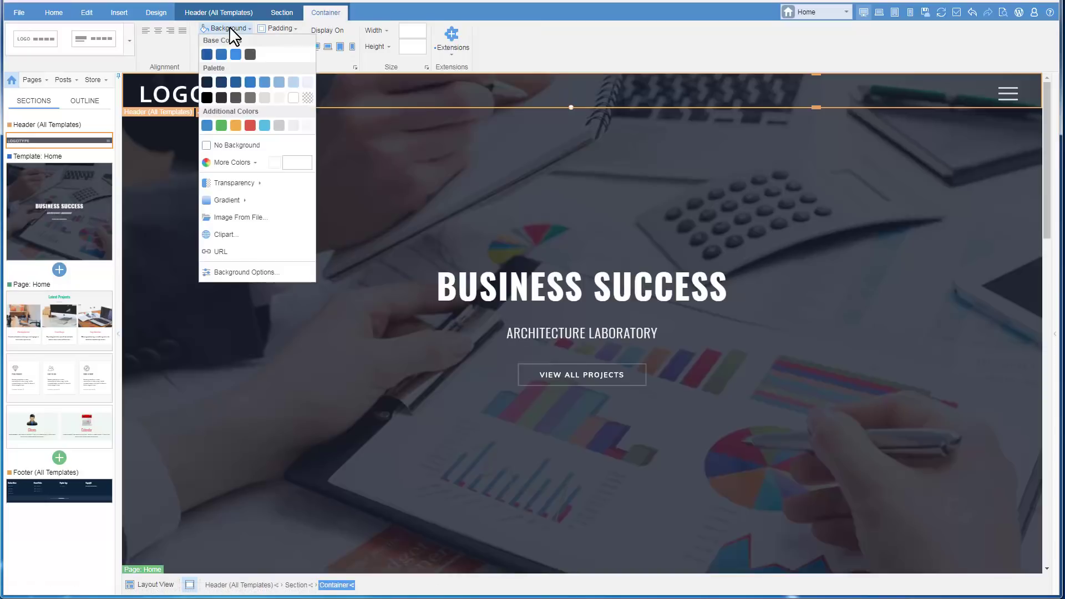
pyautogui.click(207, 125)
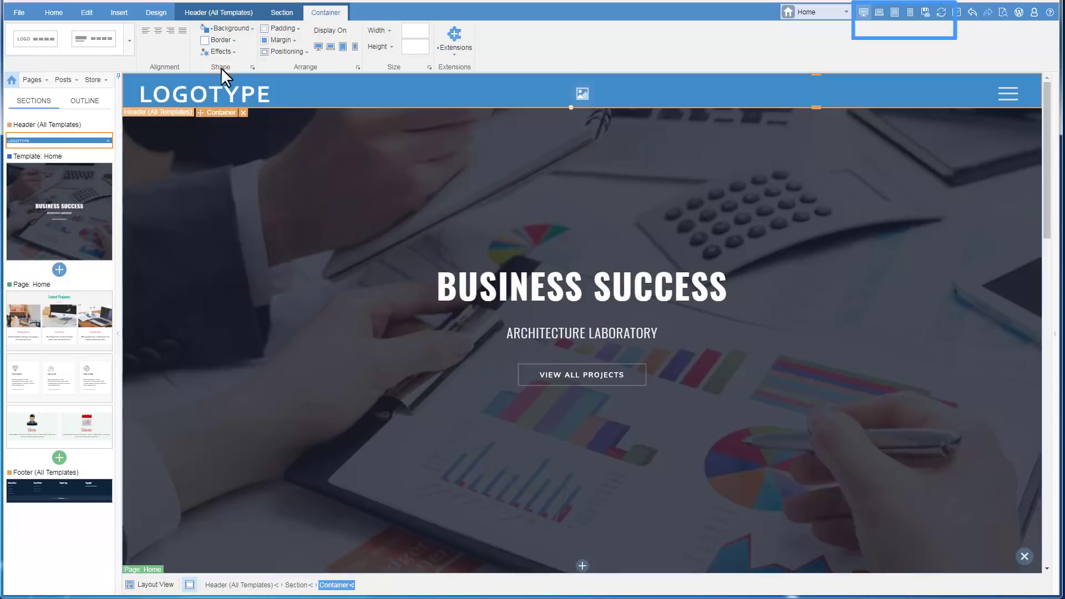
pyautogui.click(240, 28)
pyautogui.moveTo(232, 182)
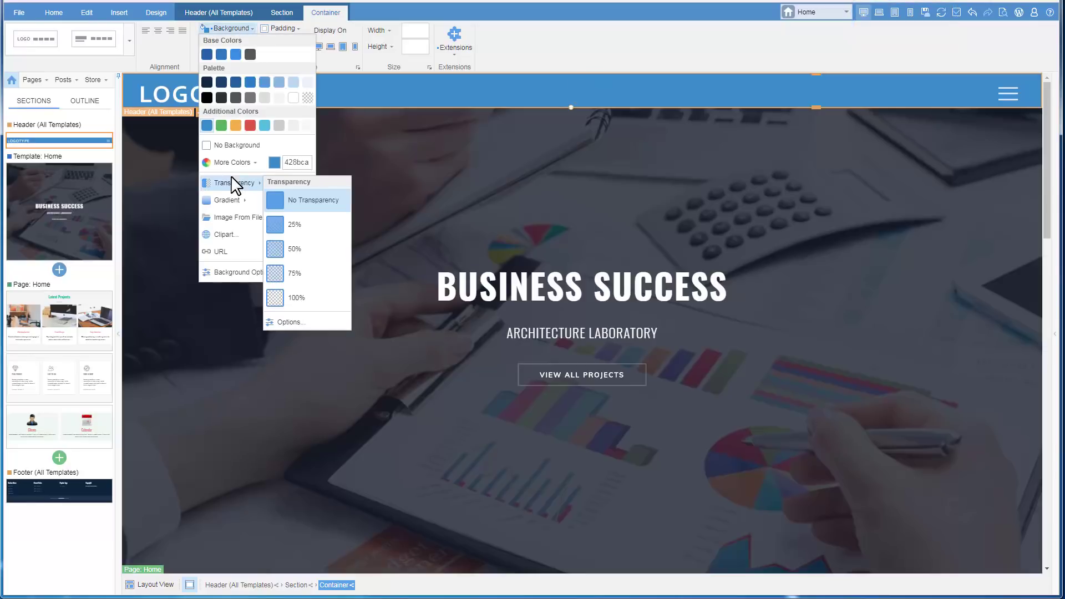
pyautogui.click(300, 271)
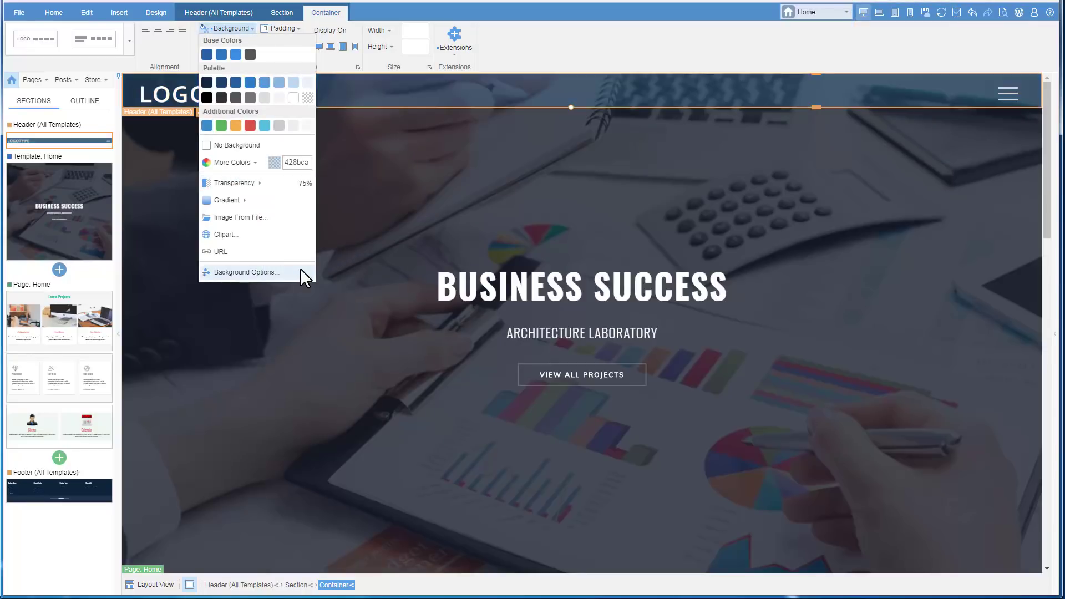
pyautogui.click(353, 142)
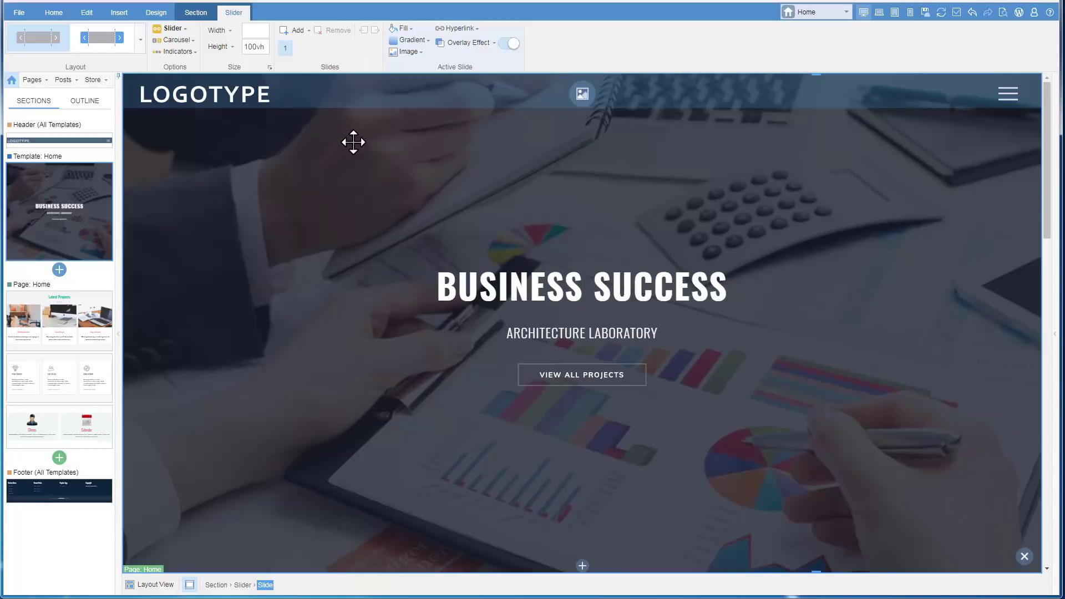
# - At tablet width, give the header container a red background at 75% transparency
pyautogui.click(402, 93)
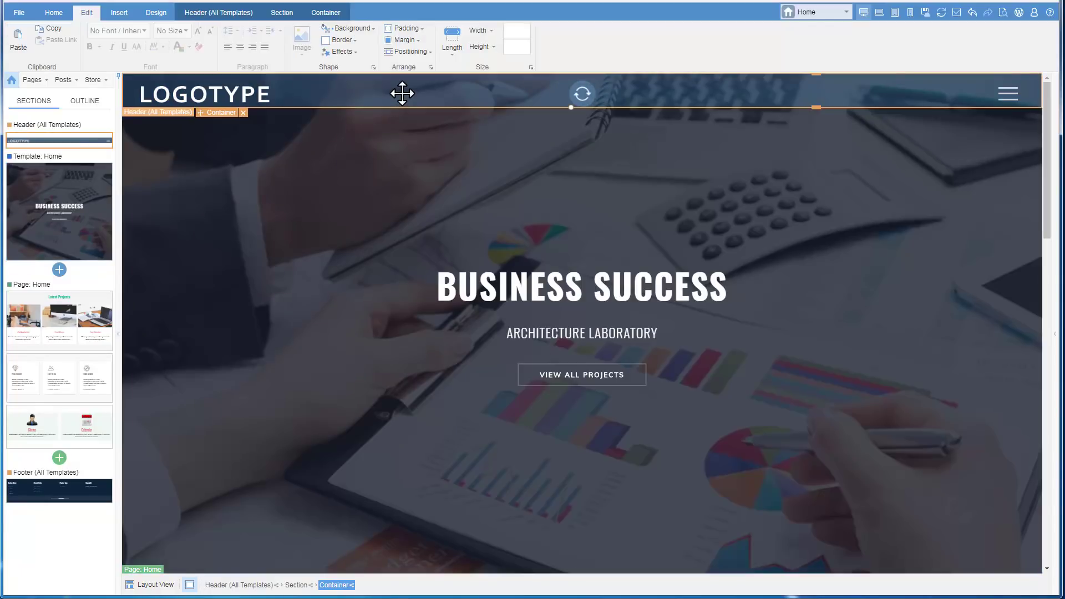
pyautogui.click(895, 11)
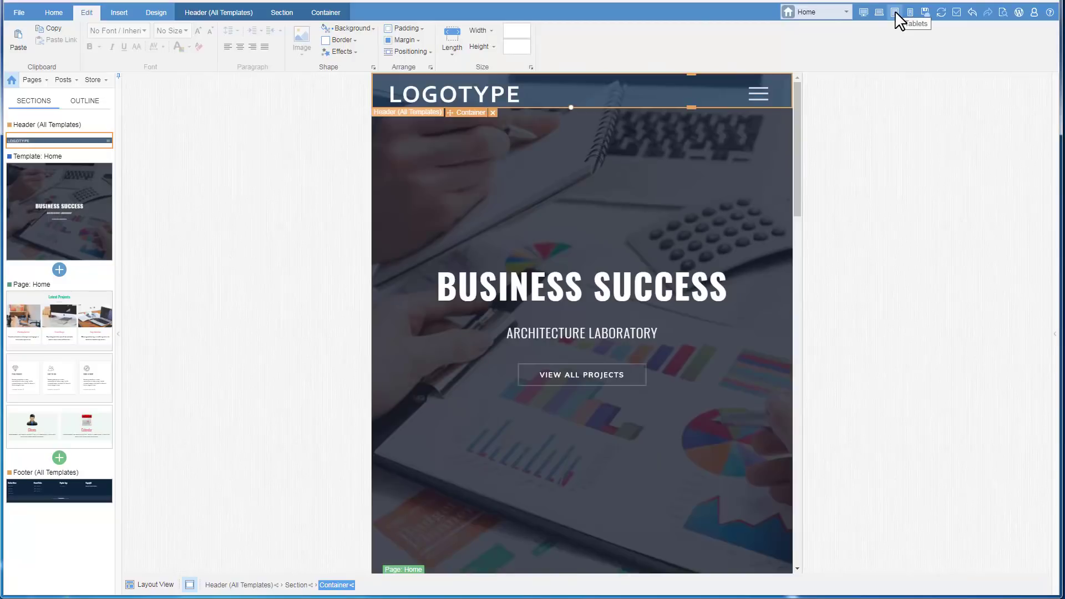
pyautogui.click(325, 12)
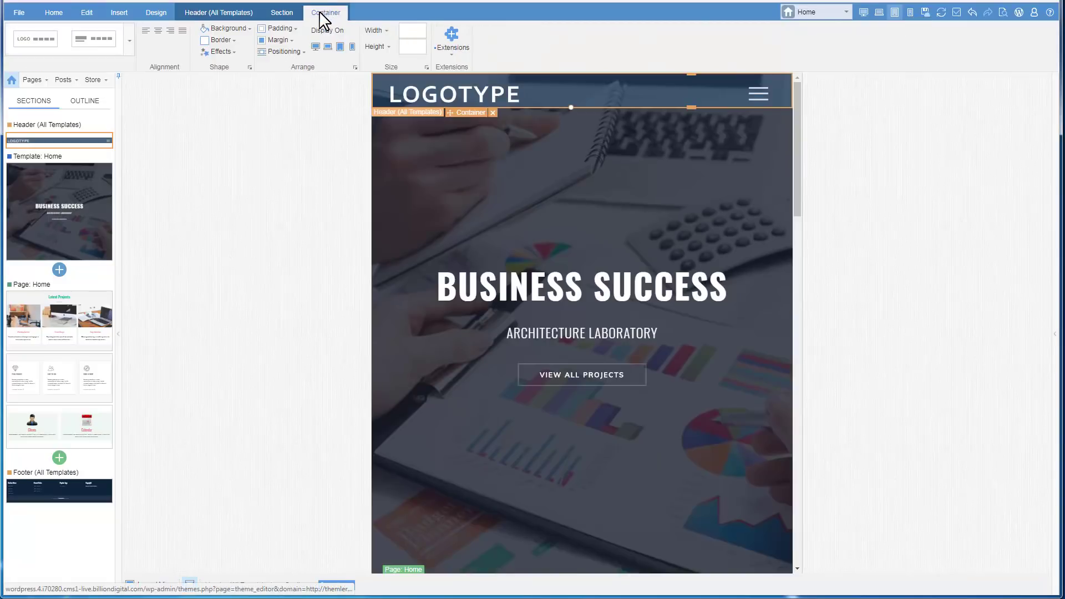
pyautogui.click(230, 27)
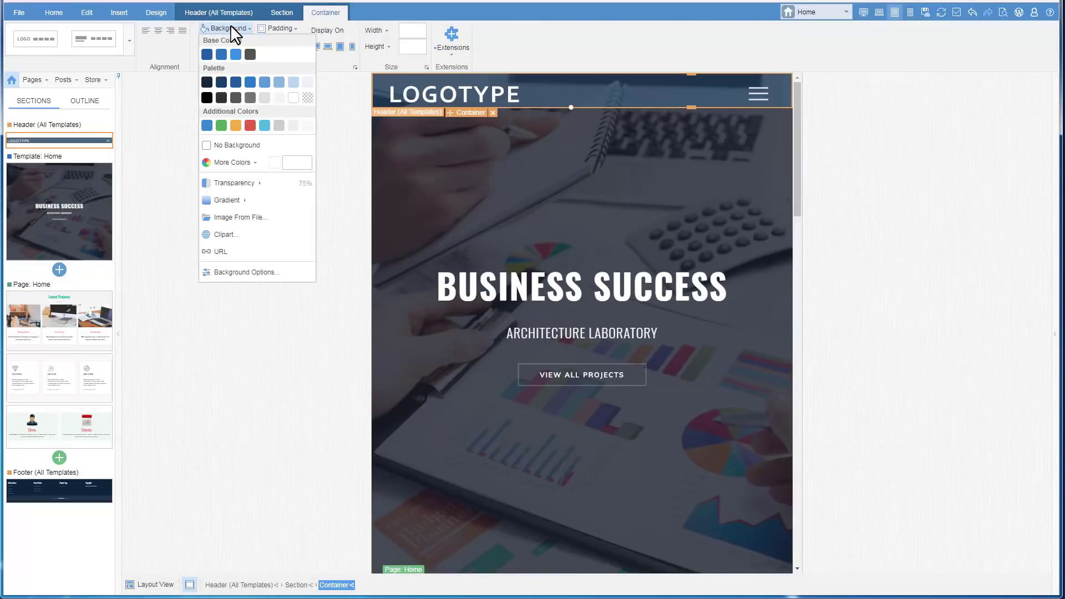
pyautogui.click(250, 125)
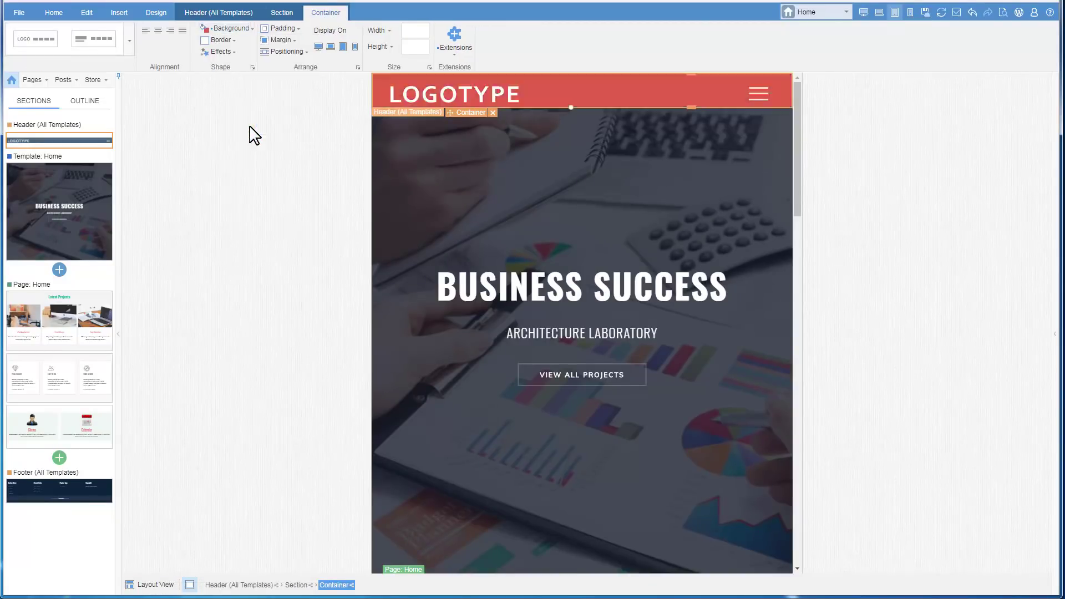
pyautogui.click(227, 28)
pyautogui.moveTo(239, 190)
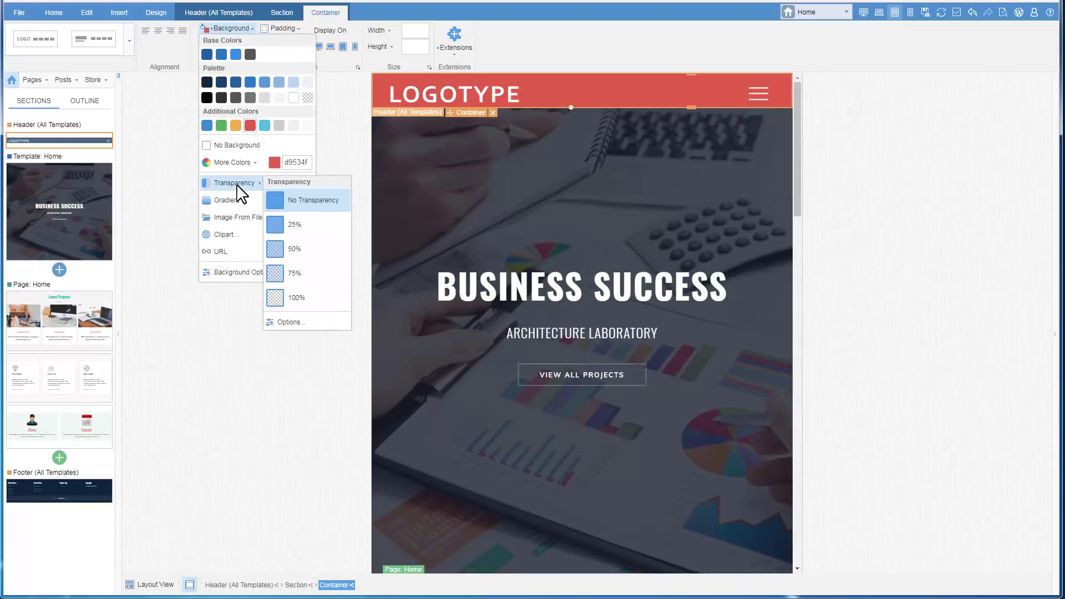
pyautogui.click(279, 273)
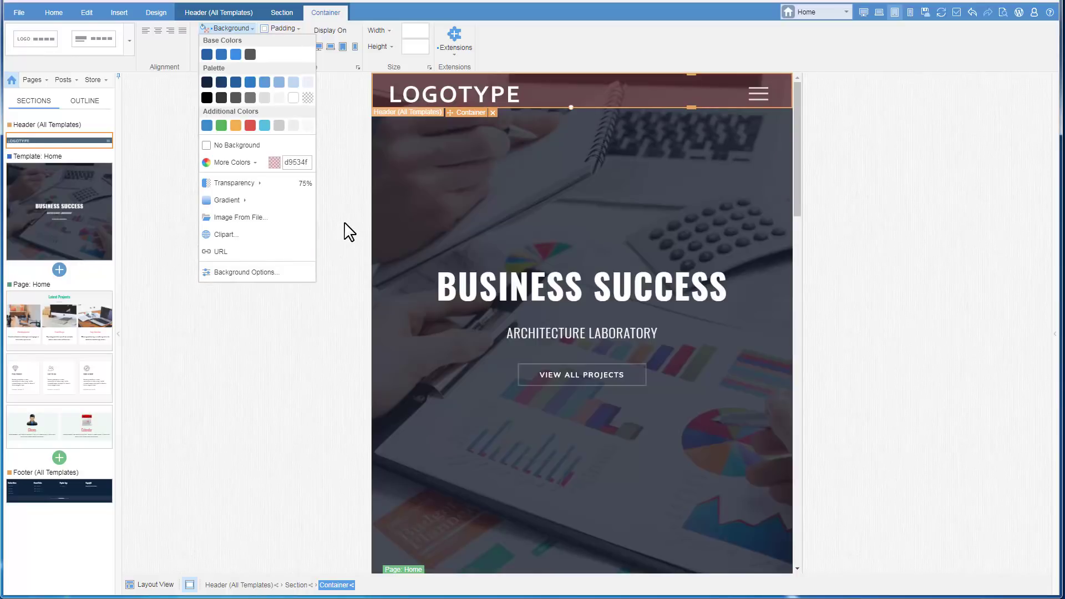
# - Toggle the LOGOTYPE logo's tablet display off and back on
pyautogui.click(499, 90)
pyautogui.click(317, 13)
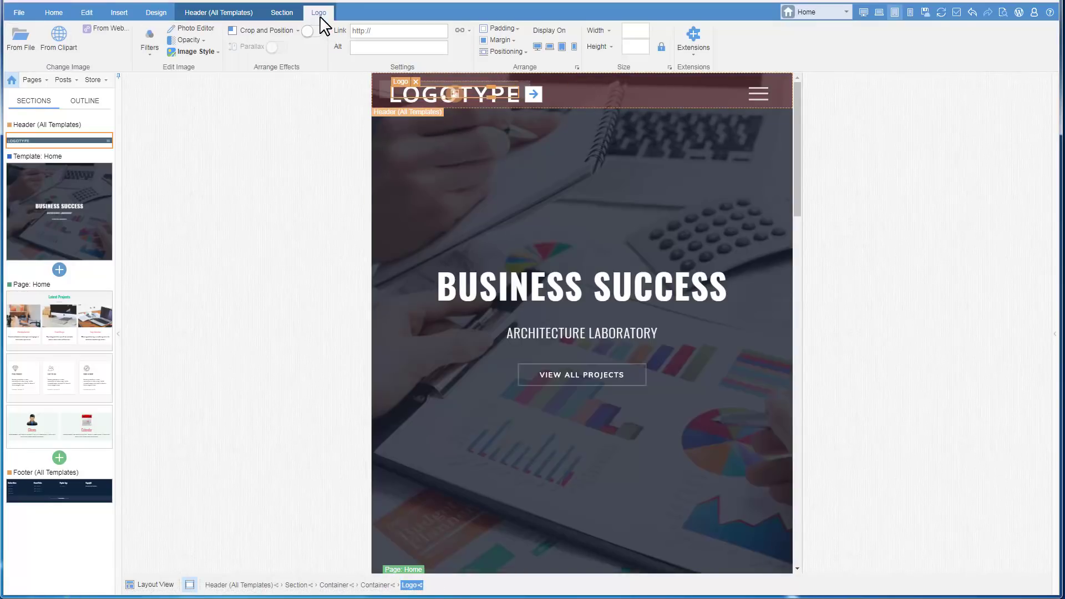
pyautogui.click(562, 47)
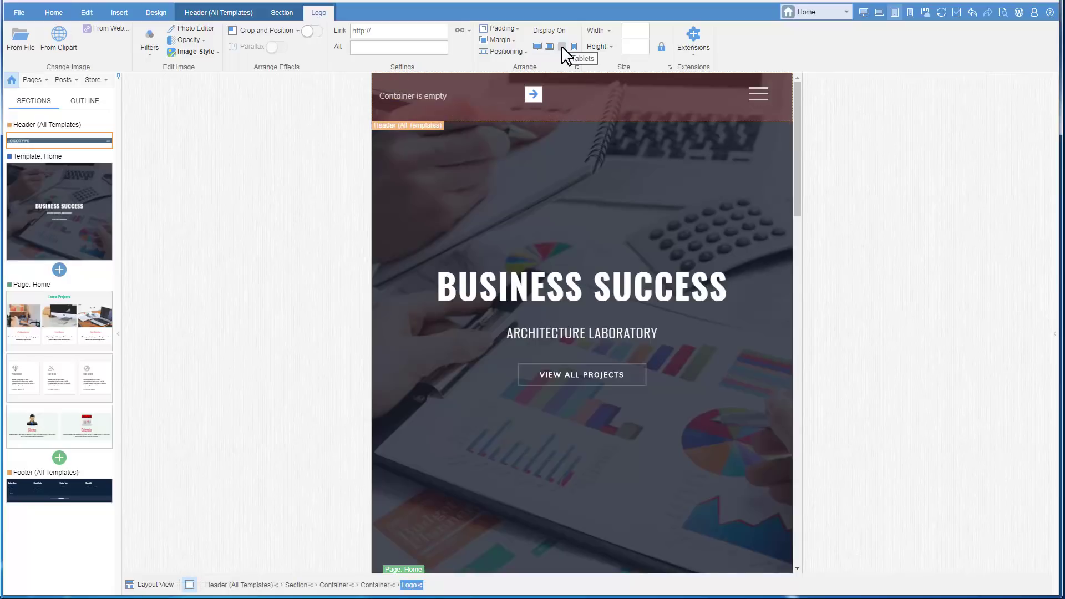
pyautogui.click(562, 47)
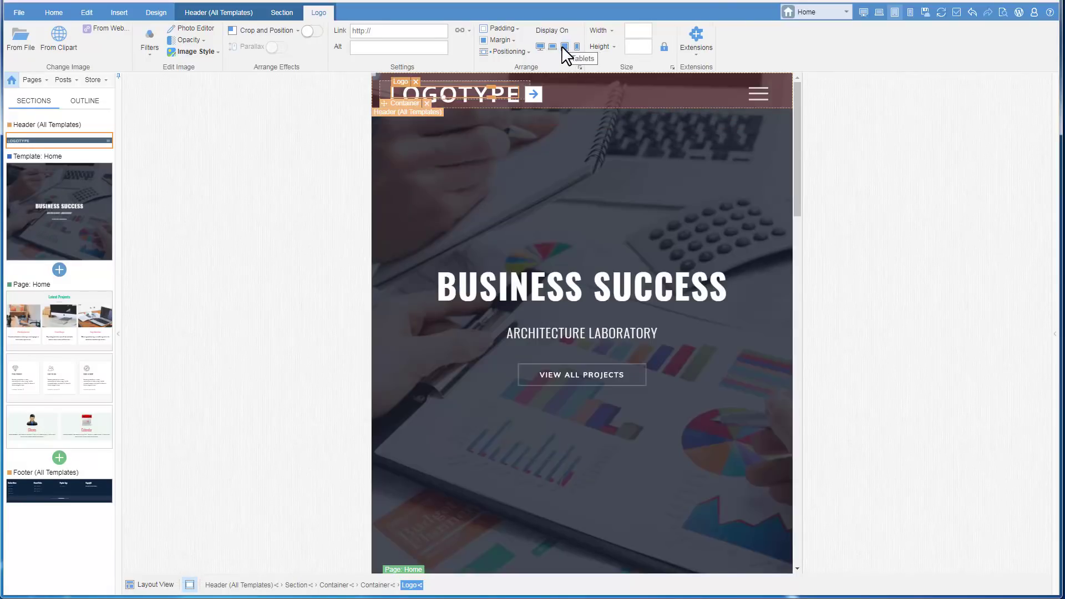
# - Check the header at laptop, desktop and phone widths, ending on desktop
pyautogui.click(879, 13)
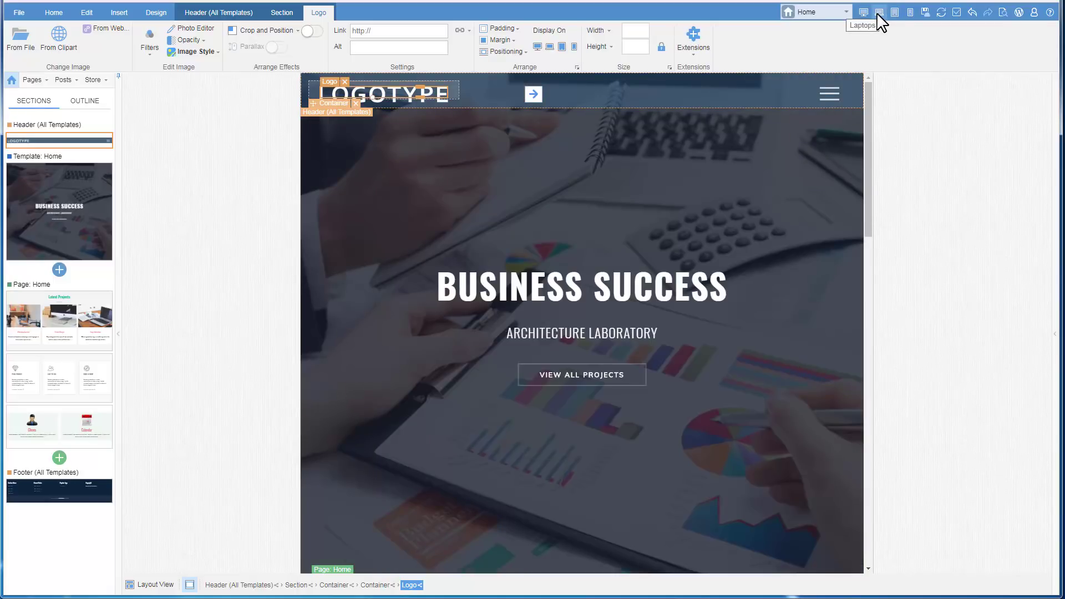
pyautogui.click(864, 12)
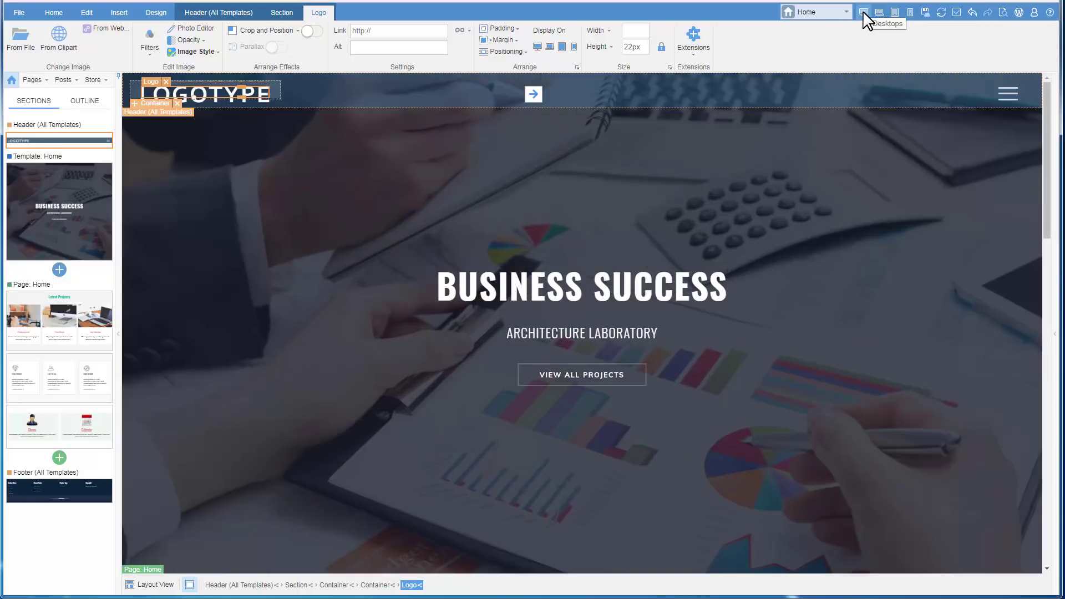
pyautogui.click(910, 11)
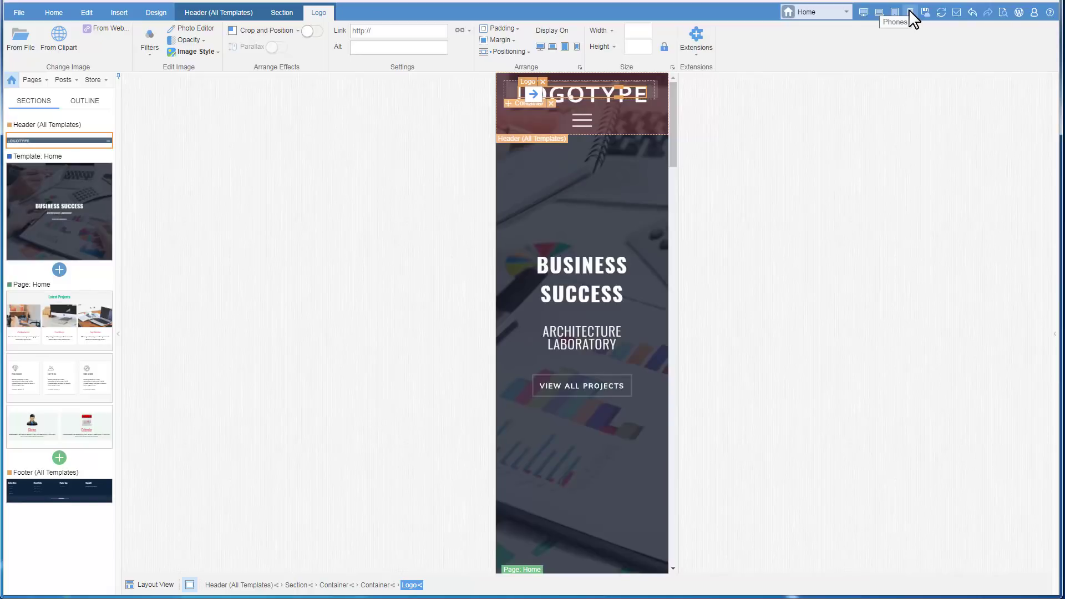
pyautogui.click(864, 12)
# - Switch from the Home template to Page, then to the Blog template
pyautogui.click(841, 202)
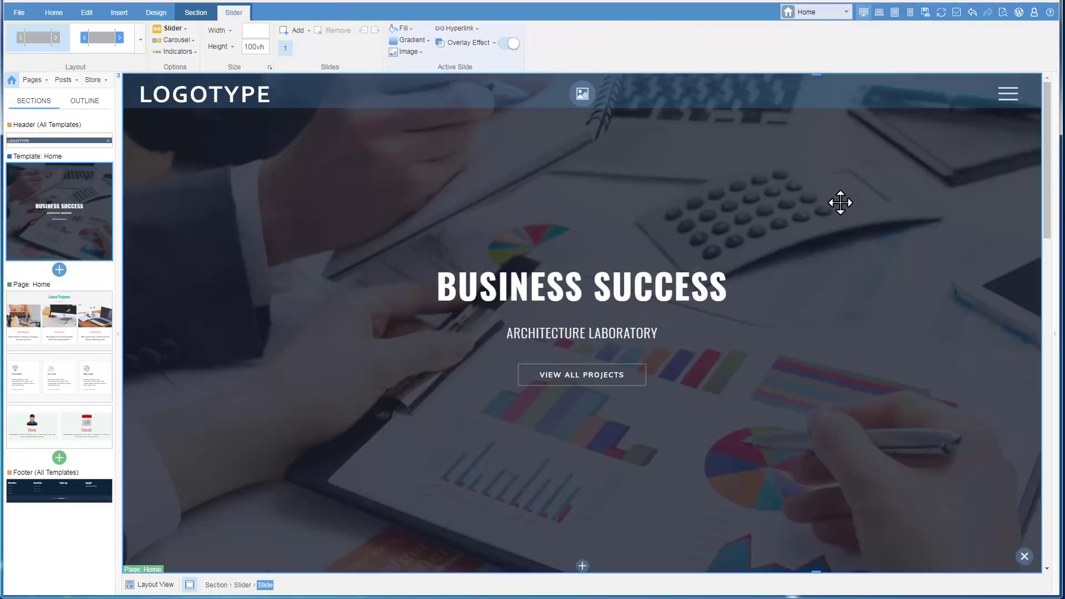
pyautogui.click(847, 11)
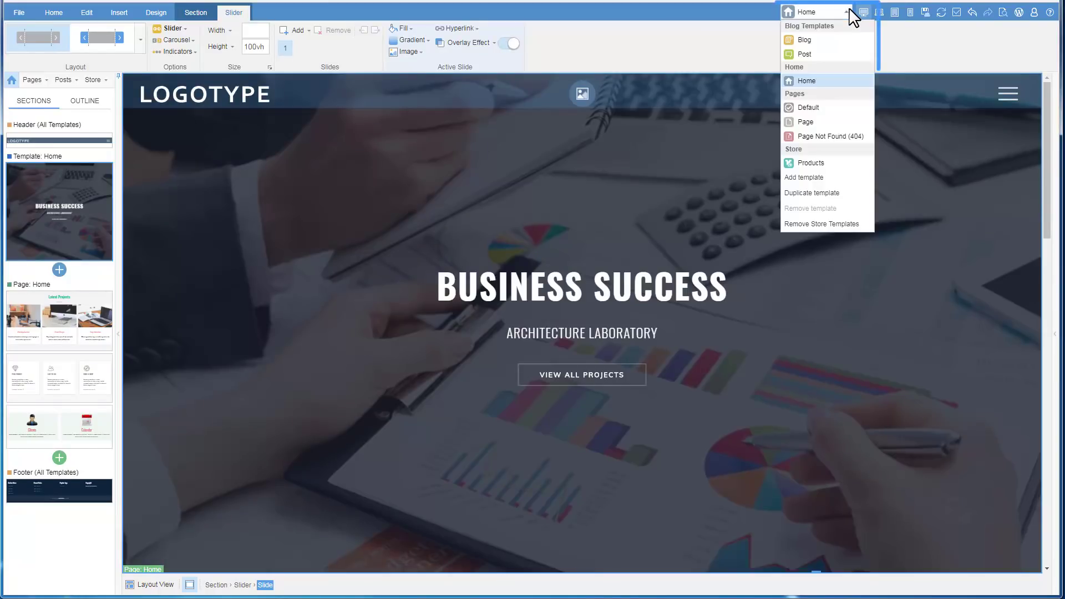
pyautogui.click(823, 122)
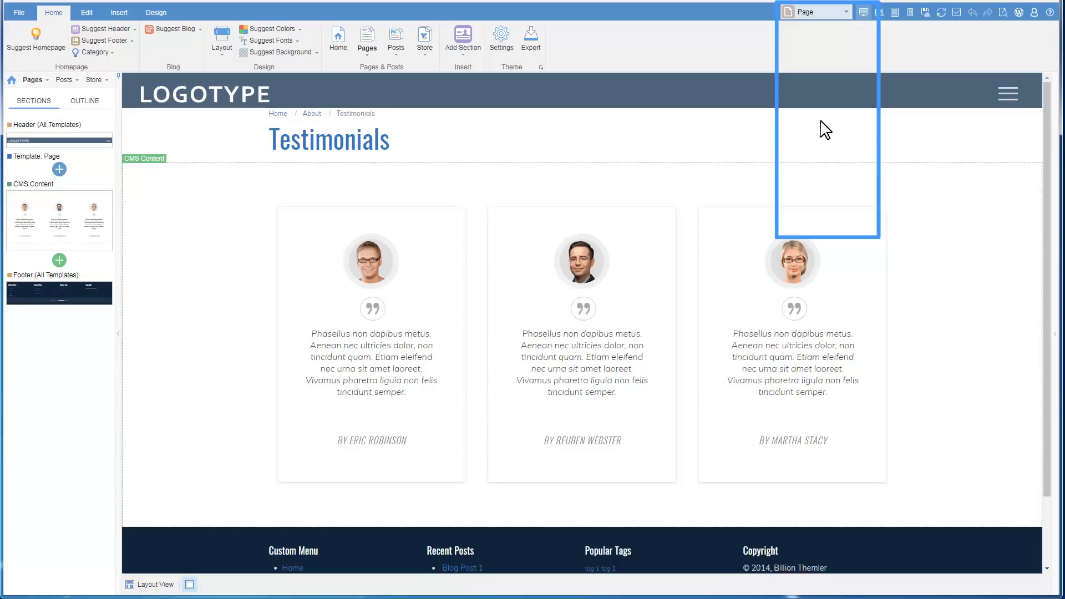
pyautogui.click(847, 12)
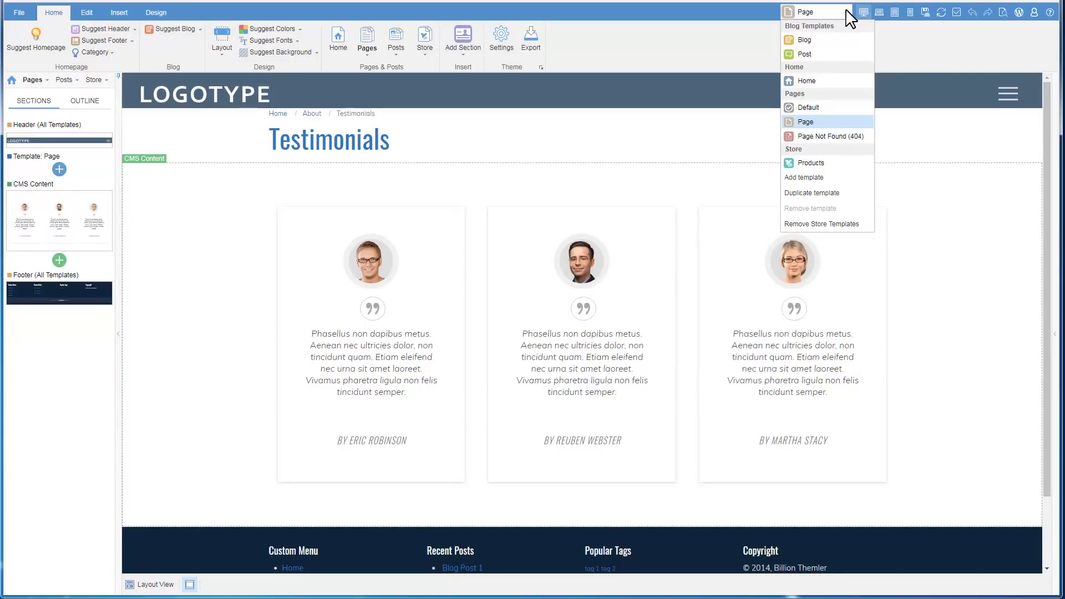
pyautogui.click(835, 40)
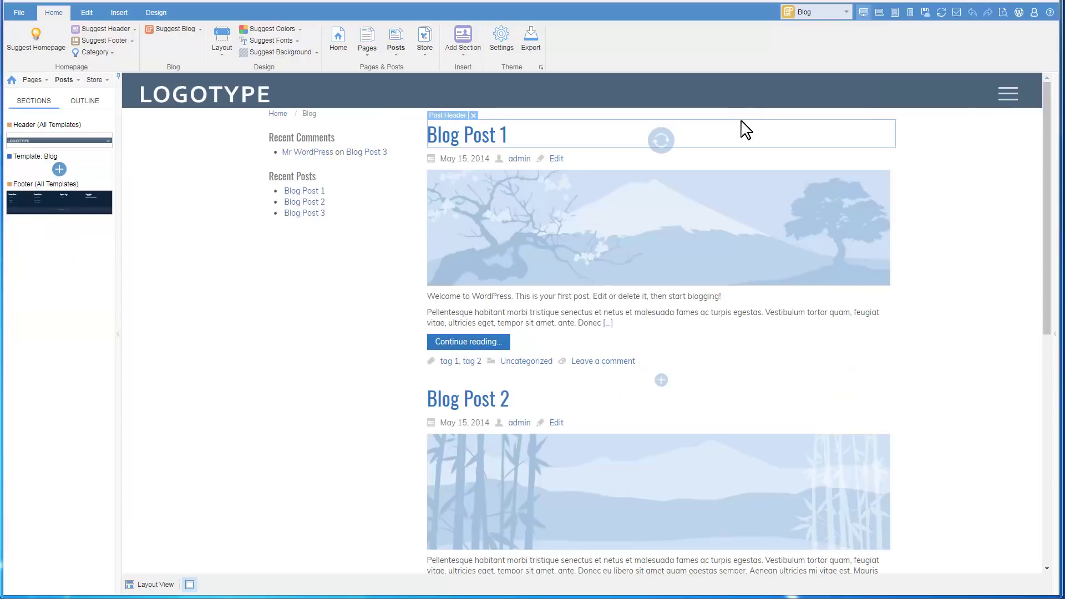
# - Replace the blog posts section with a new blog design and import its sample posts
pyautogui.click(658, 141)
pyautogui.moveTo(401, 304)
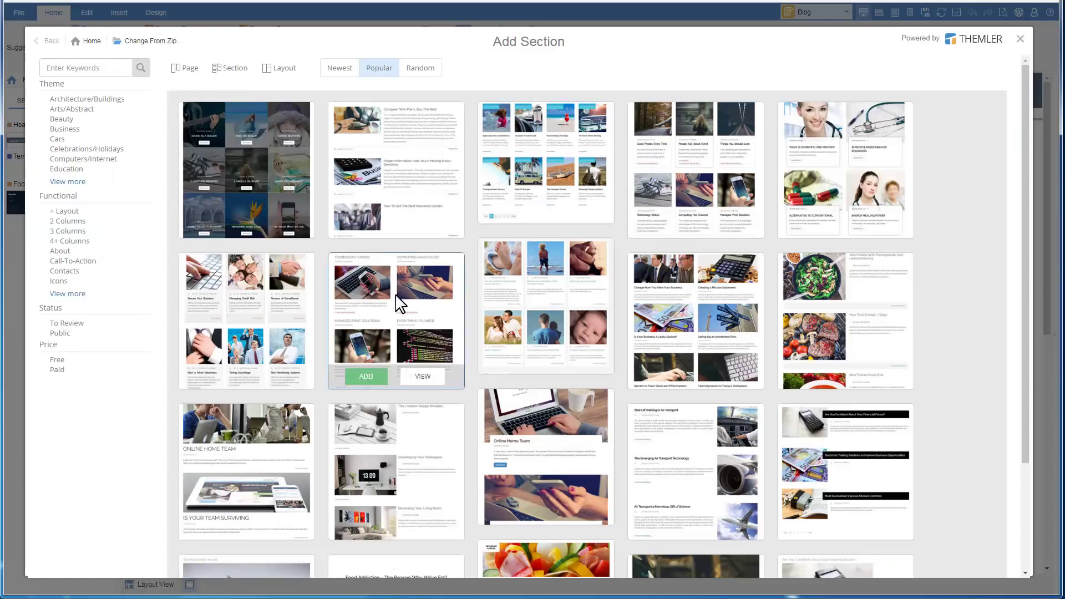
pyautogui.click(367, 380)
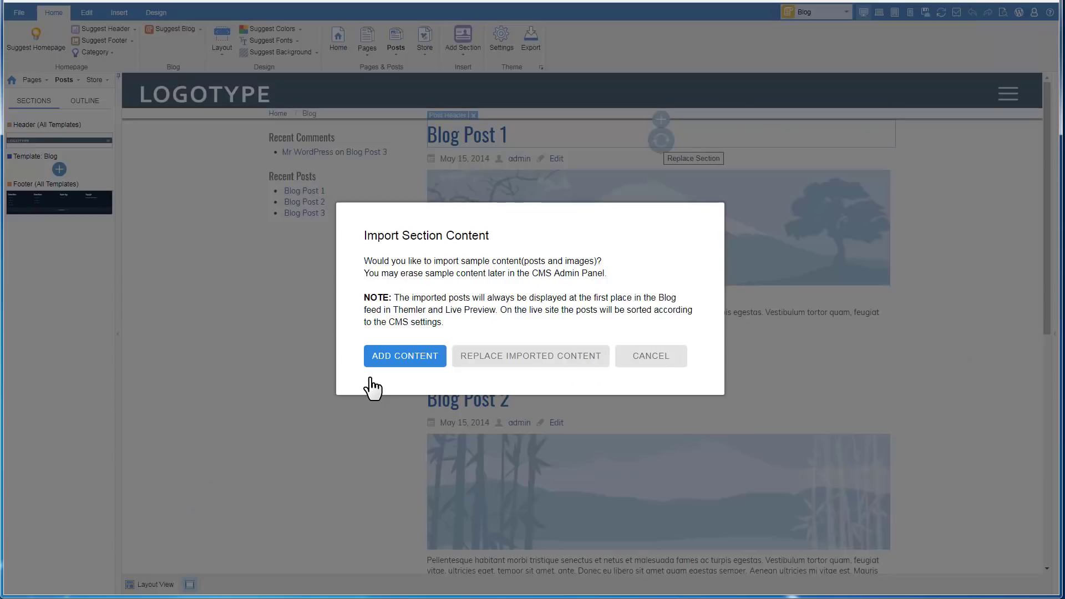
pyautogui.click(423, 359)
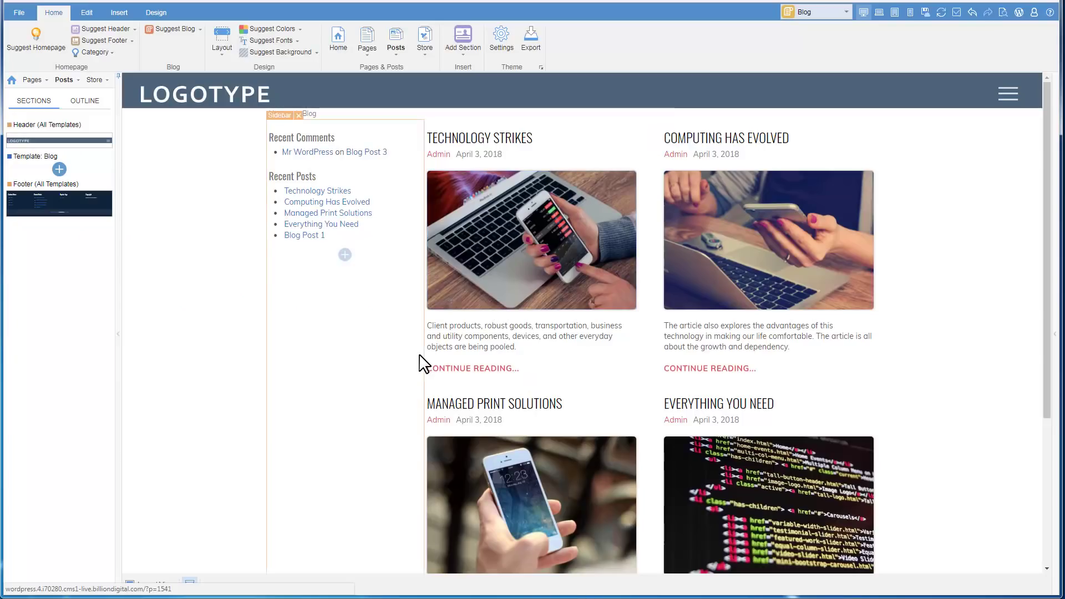
# - Open Technology Strikes and give the Post template its own large full-width image layout
pyautogui.click(552, 138)
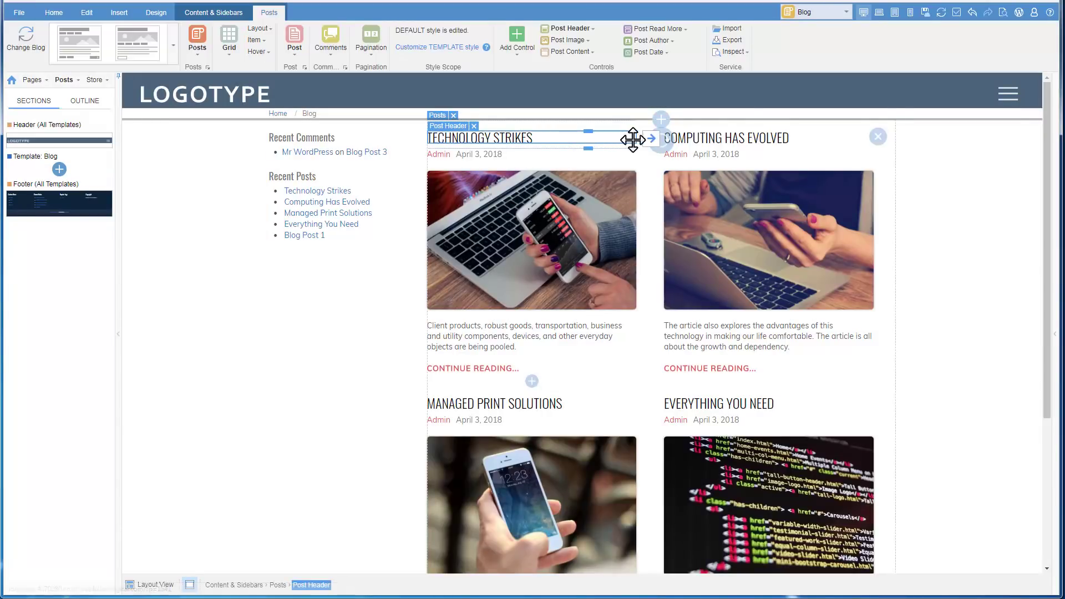
pyautogui.click(650, 142)
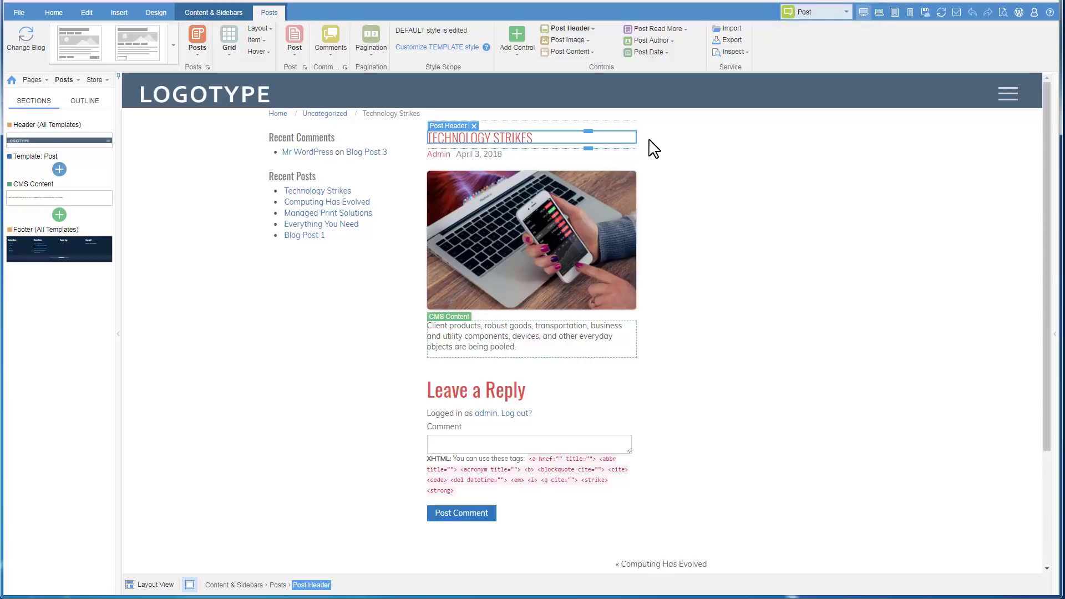
pyautogui.click(453, 52)
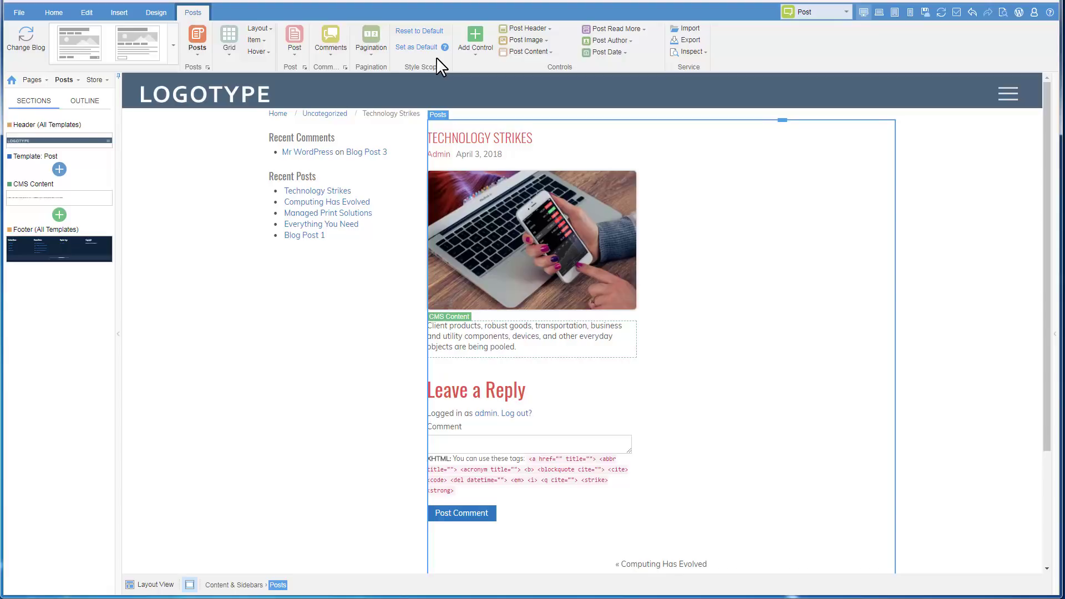
pyautogui.click(173, 47)
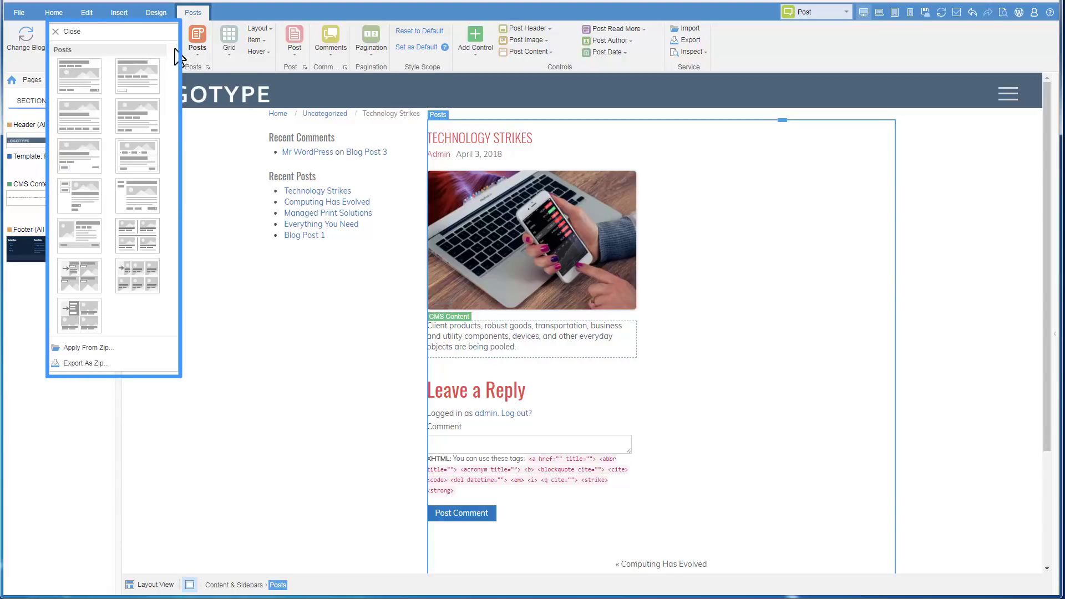
pyautogui.click(148, 74)
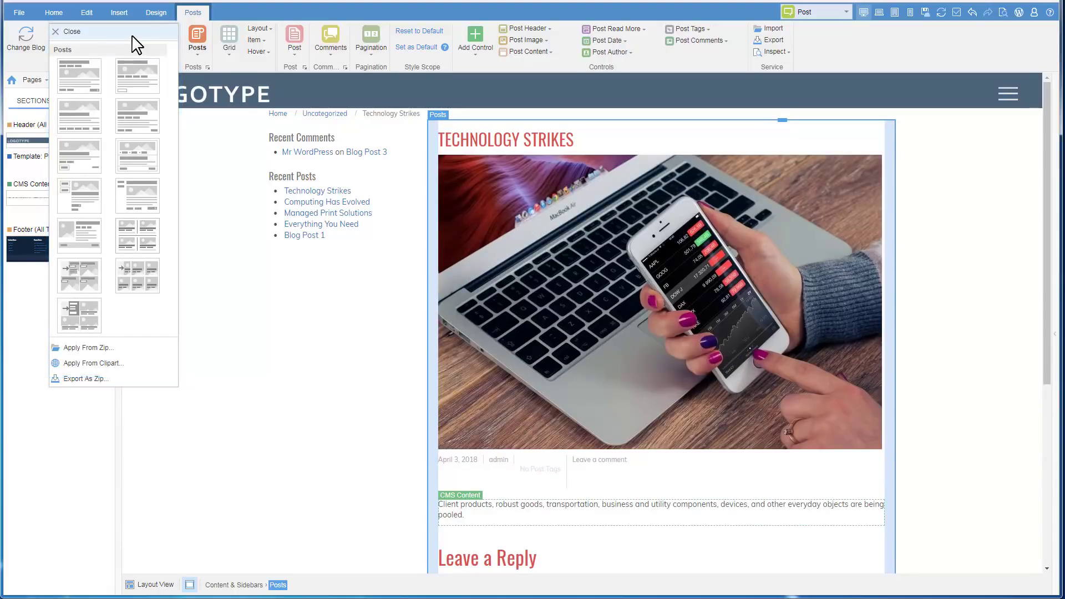
pyautogui.click(167, 138)
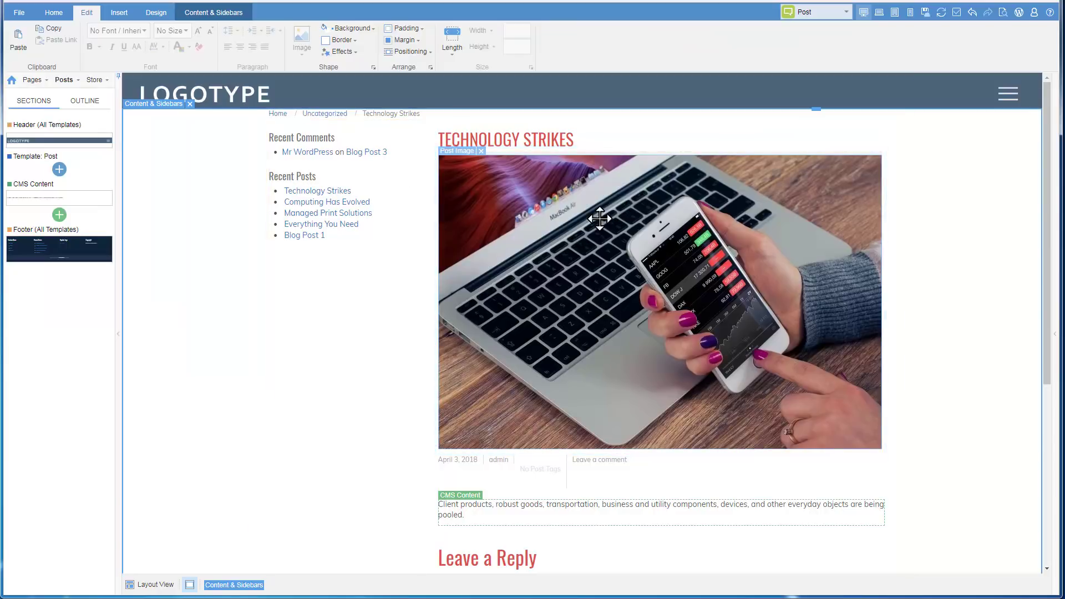
# - Toggle Image Lightbox in the Posts container's Post Content settings
pyautogui.click(611, 136)
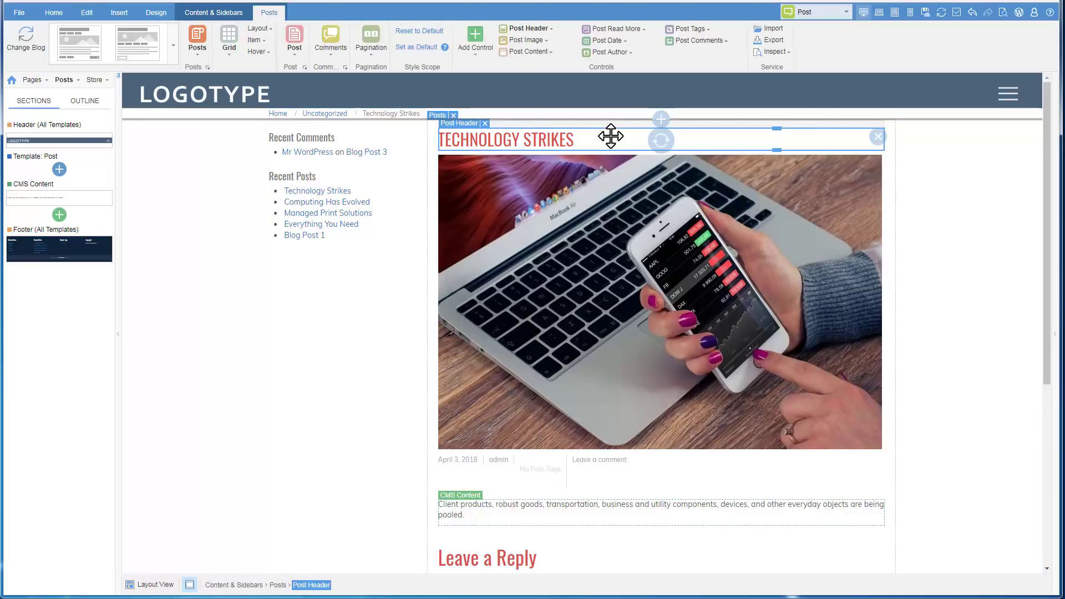
pyautogui.click(277, 586)
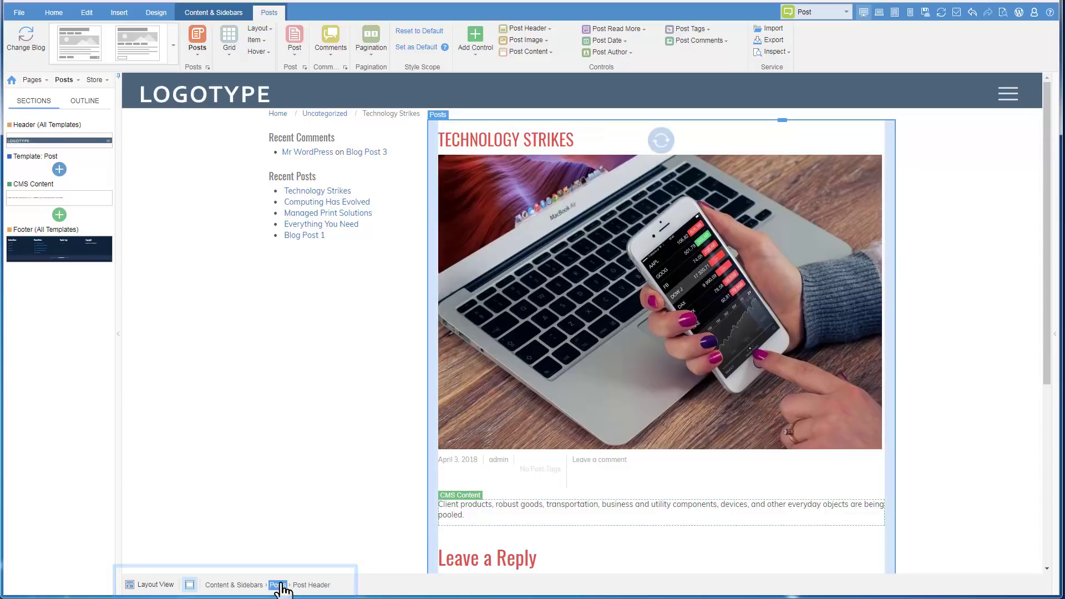
pyautogui.click(541, 51)
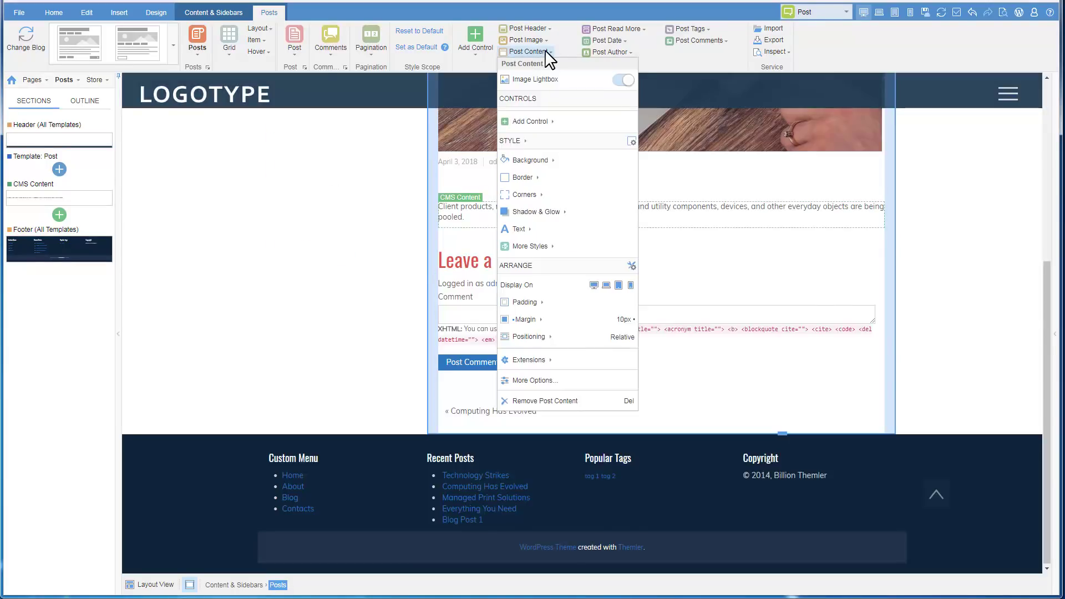
pyautogui.click(626, 81)
pyautogui.click(294, 275)
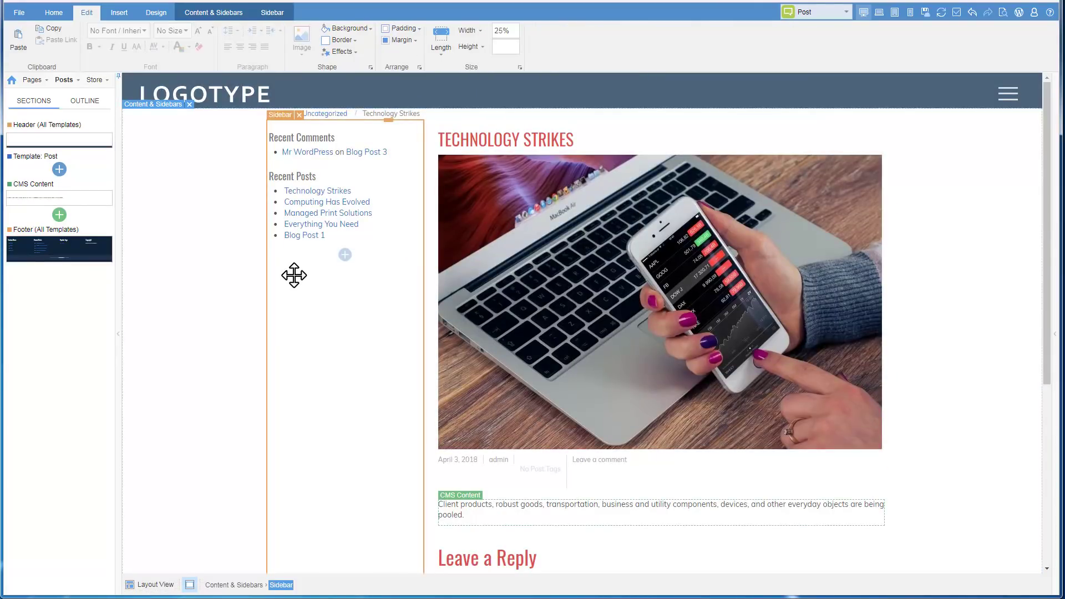
# - Swap the left sidebar for a right sidebar, leaving an empty WP Secondary Widget Area
pyautogui.click(214, 12)
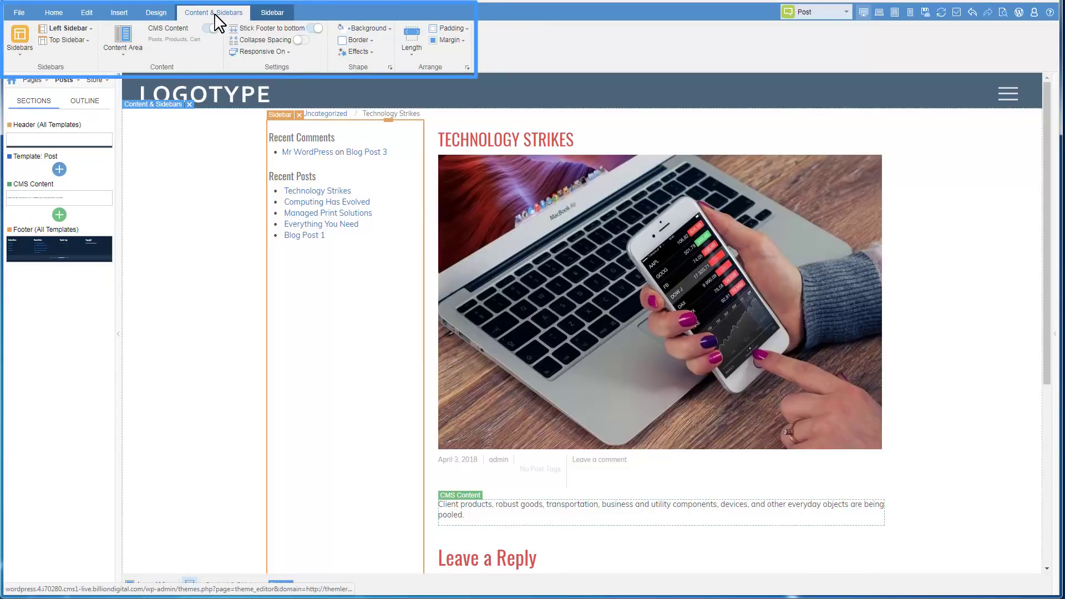
pyautogui.click(20, 37)
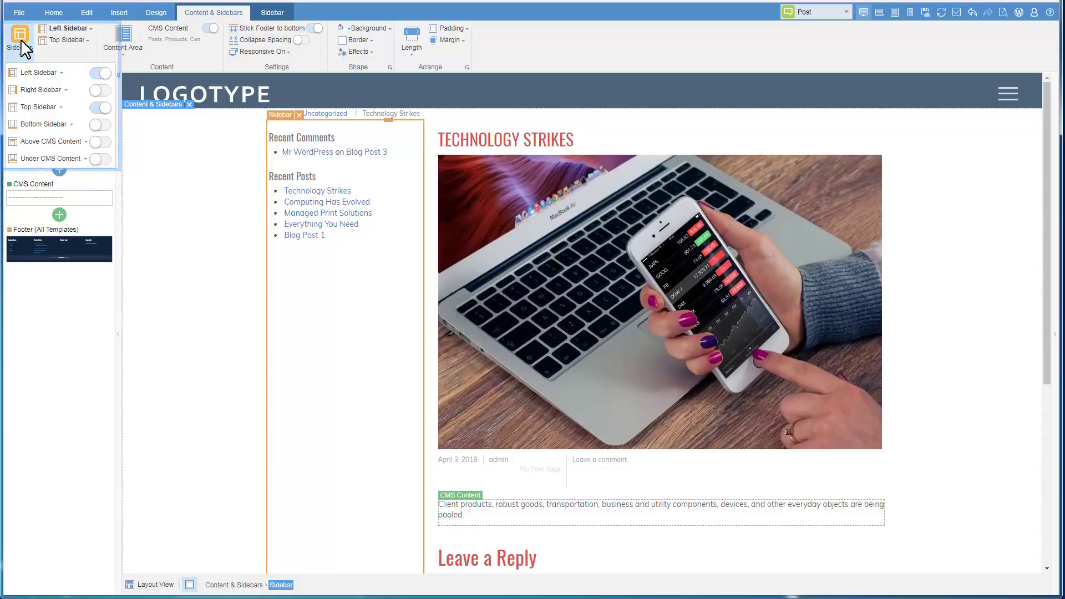
pyautogui.click(98, 73)
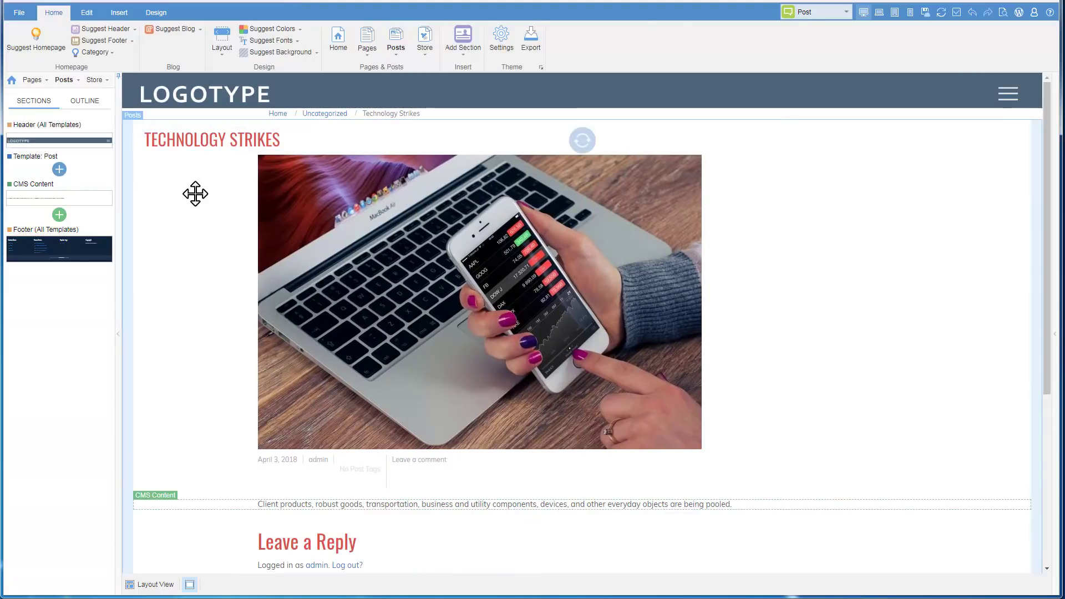
pyautogui.click(195, 194)
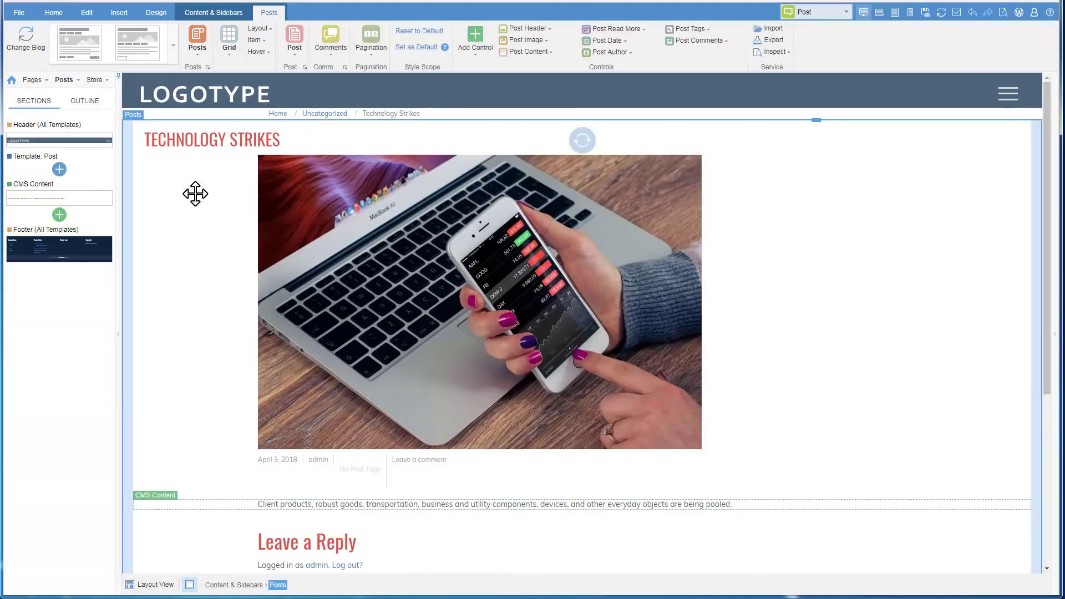
pyautogui.click(208, 14)
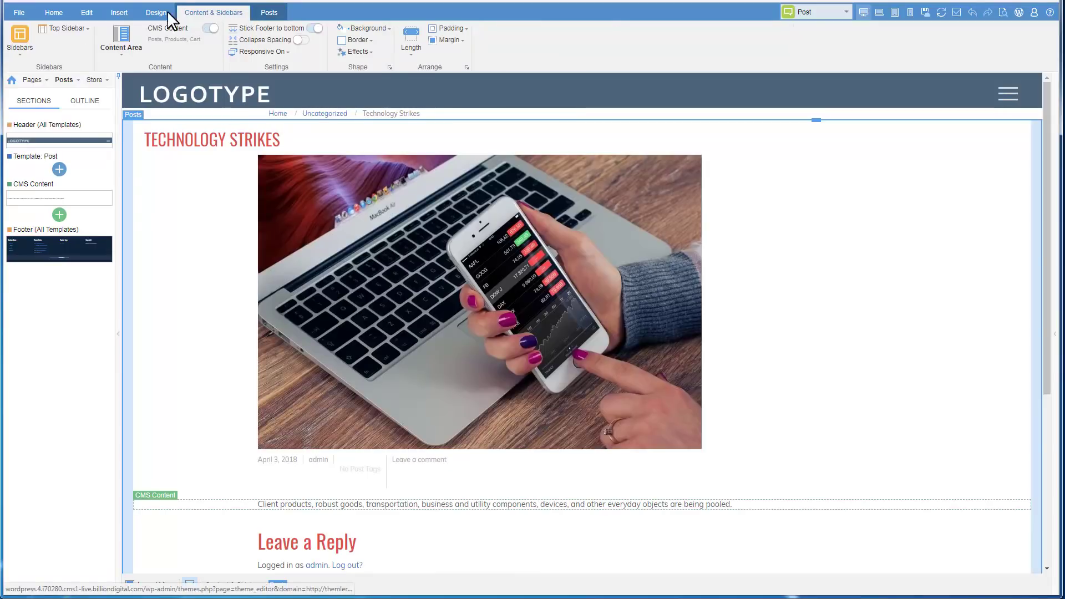
pyautogui.click(20, 36)
pyautogui.click(103, 90)
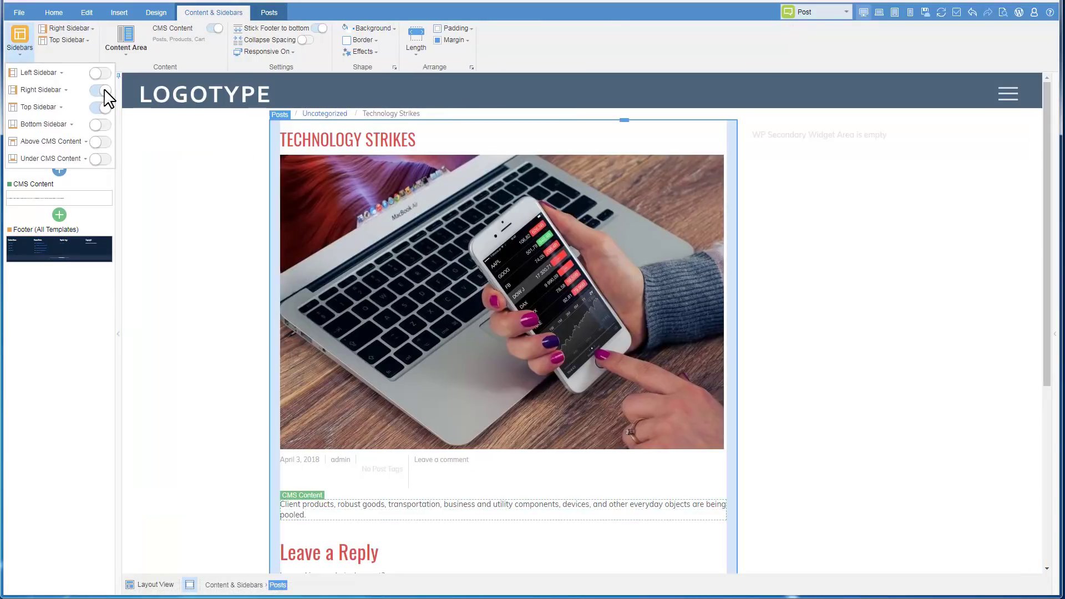
pyautogui.click(836, 218)
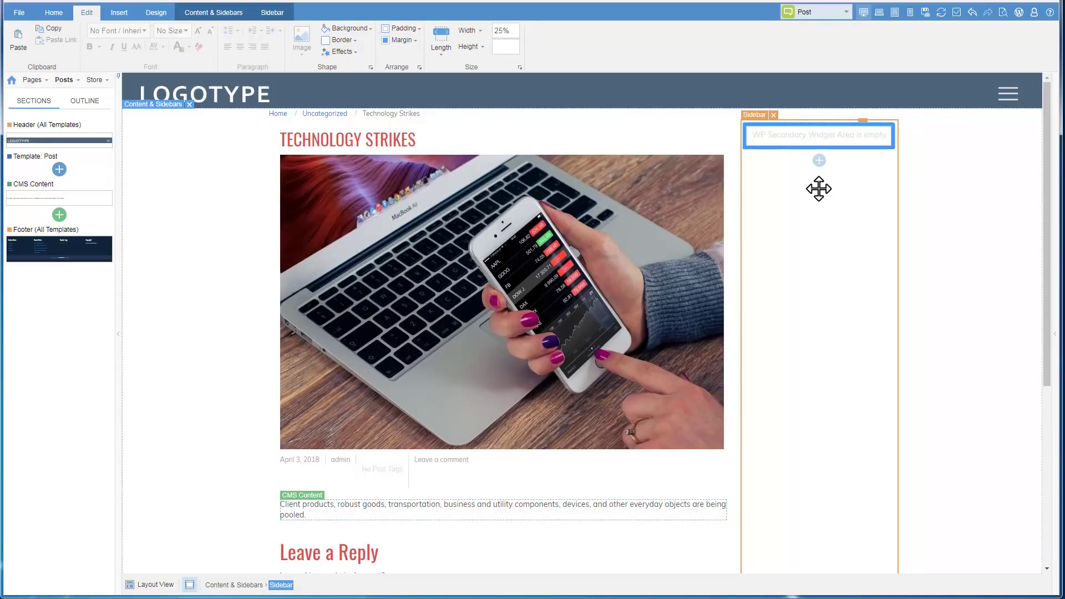
# - Add a new WP Widget Area, Area-1, to the right sidebar below the secondary widget area
pyautogui.click(819, 161)
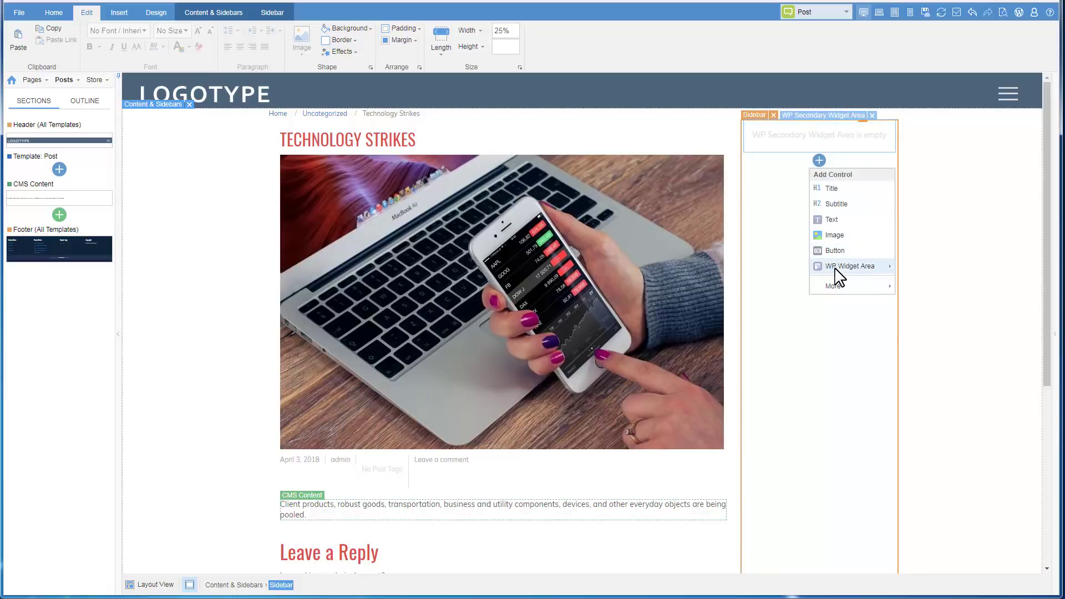
pyautogui.moveTo(837, 267)
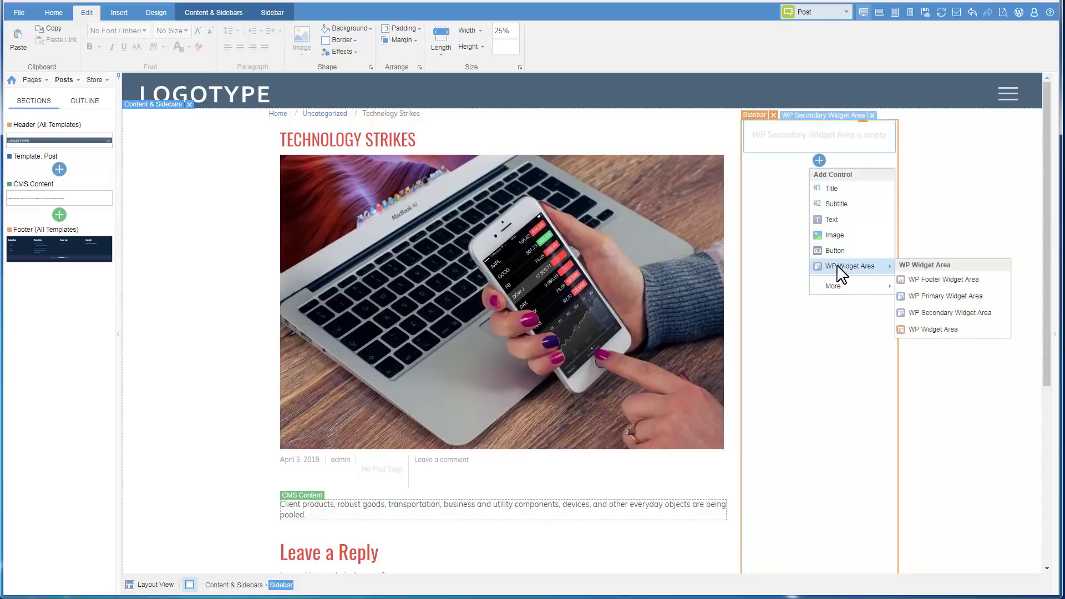
pyautogui.click(957, 334)
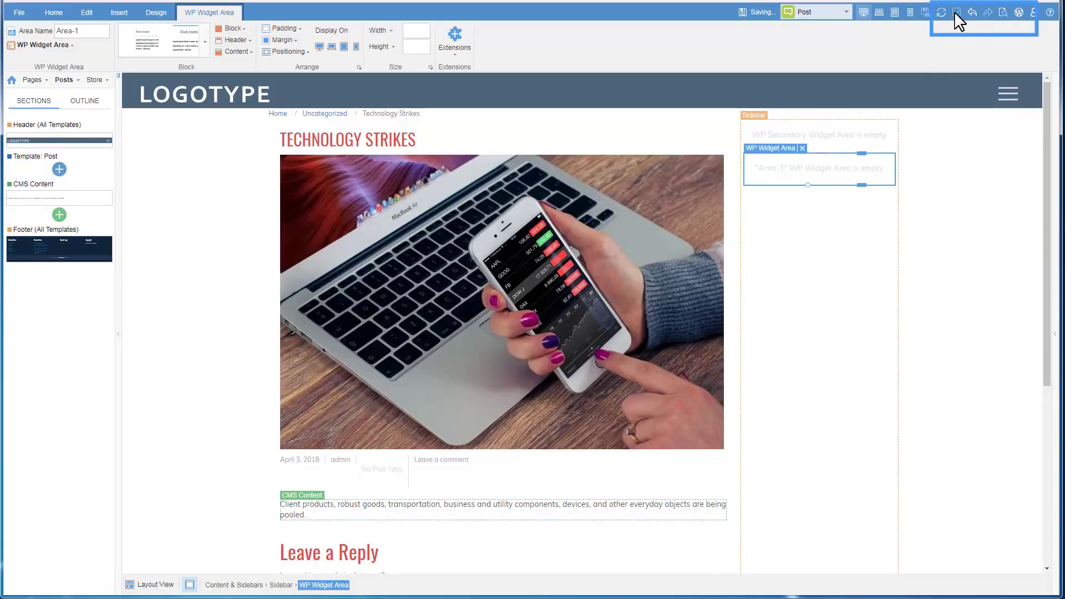
# - Go to the Appearance > Widgets page in the WordPress admin
pyautogui.click(1020, 11)
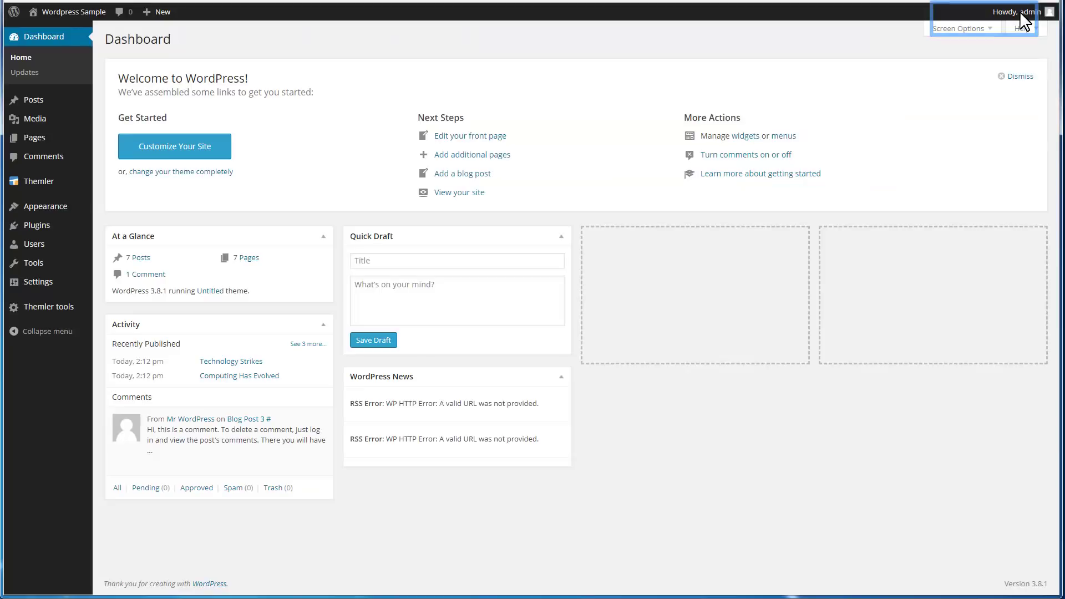
pyautogui.moveTo(55, 208)
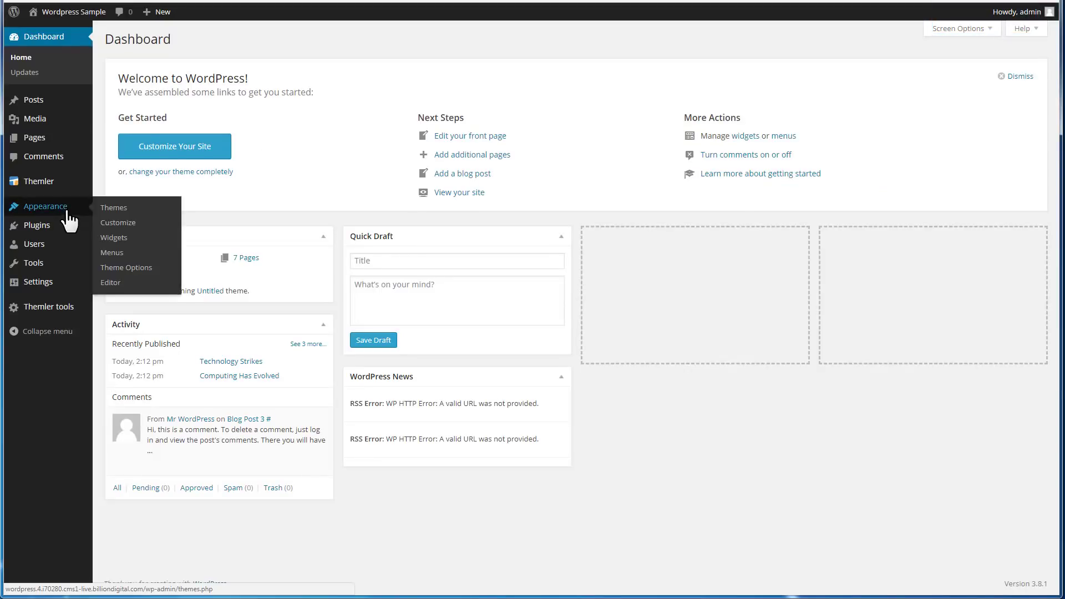
pyautogui.click(136, 239)
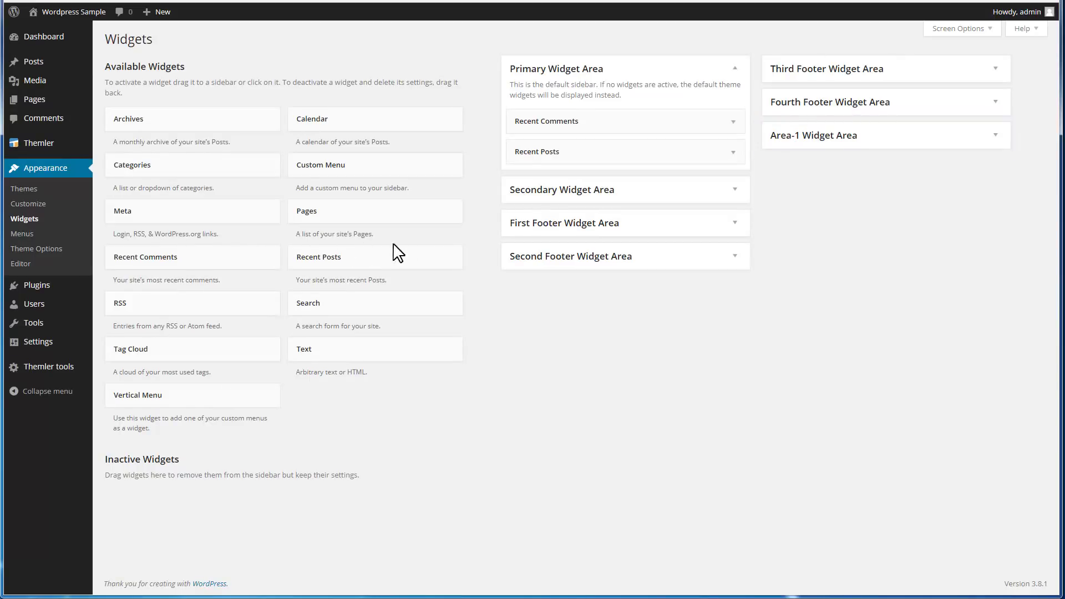
# - Put Recent Posts in the Secondary Widget Area and a saved Search widget in Area-1
pyautogui.click(727, 193)
pyautogui.click(987, 142)
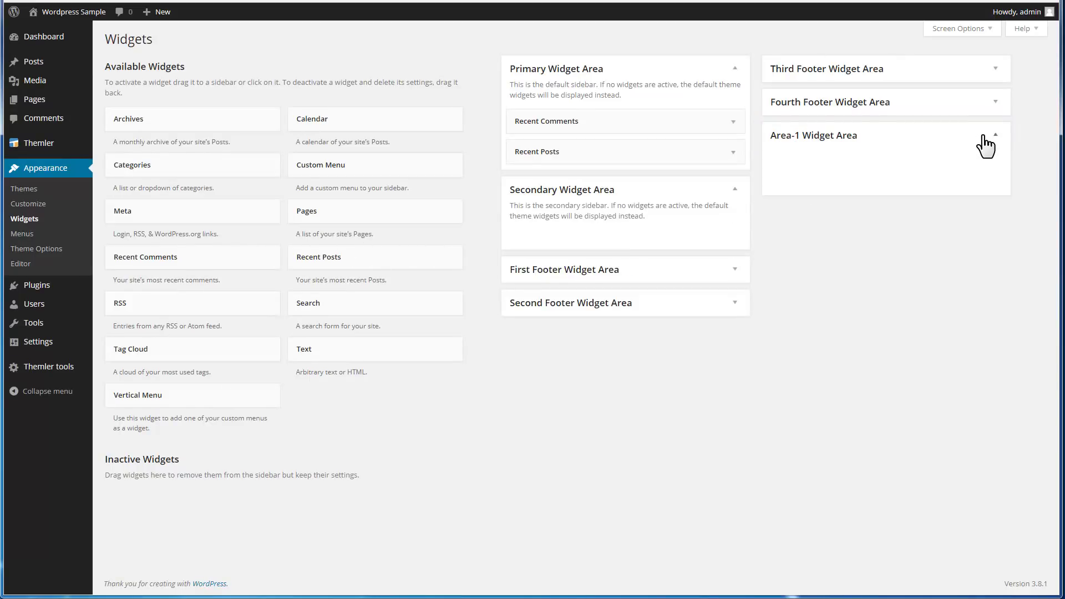
pyautogui.moveTo(350, 268); pyautogui.dragTo(582, 240)
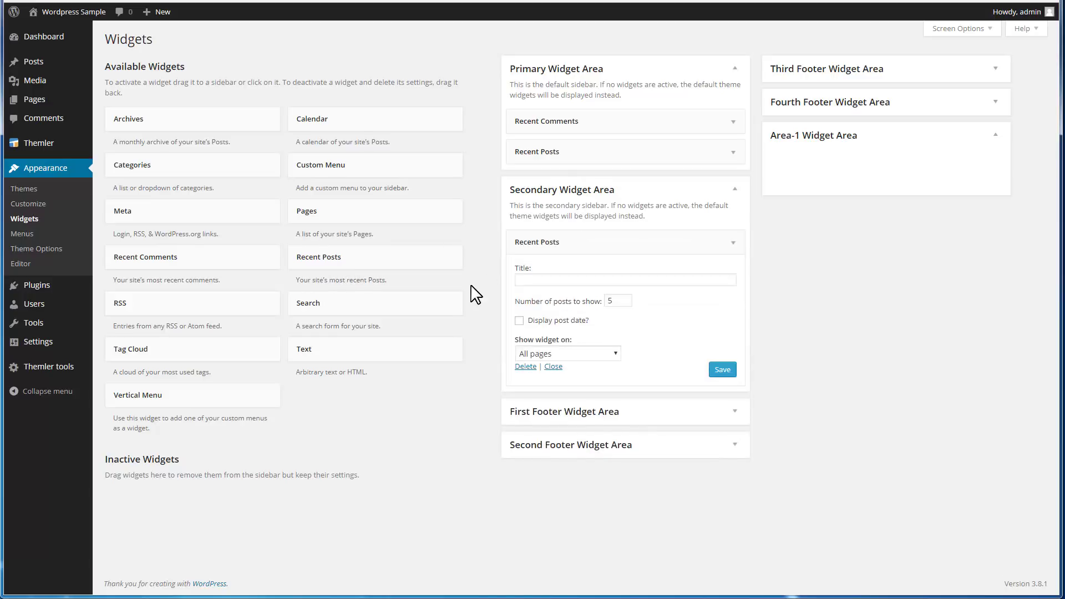
pyautogui.moveTo(441, 314); pyautogui.dragTo(836, 161)
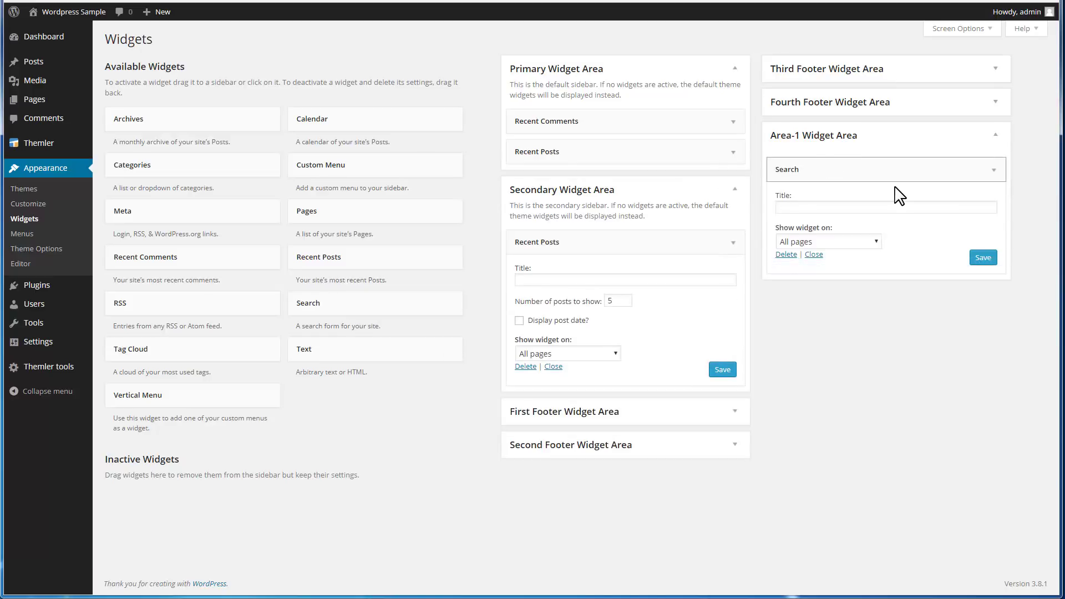
pyautogui.click(985, 258)
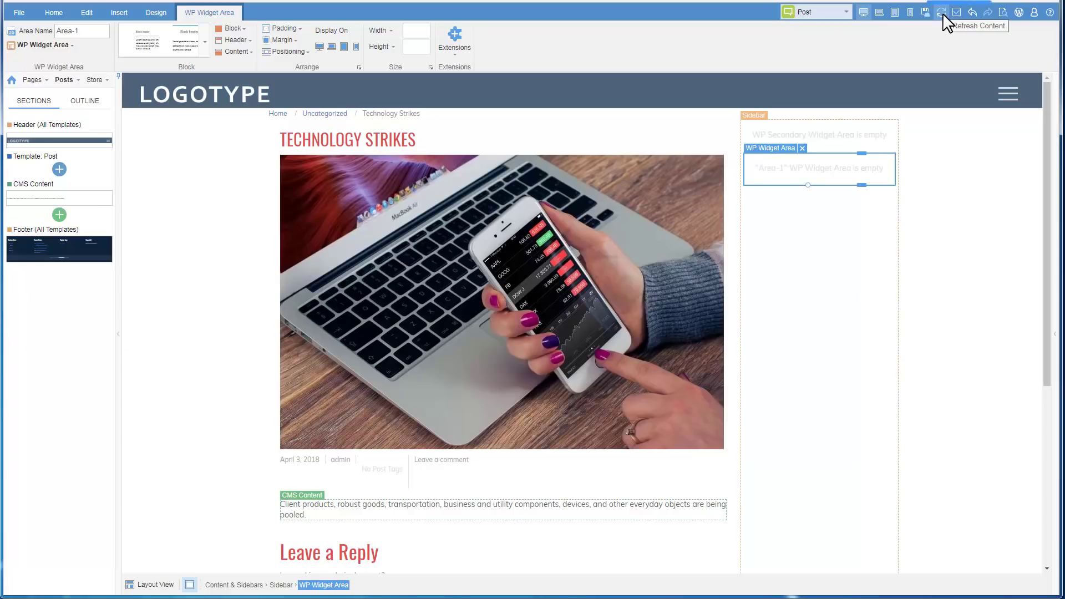
# - Refresh the preview and make the Secondary Widget Area's Recent Posts links red
pyautogui.click(943, 12)
pyautogui.click(863, 322)
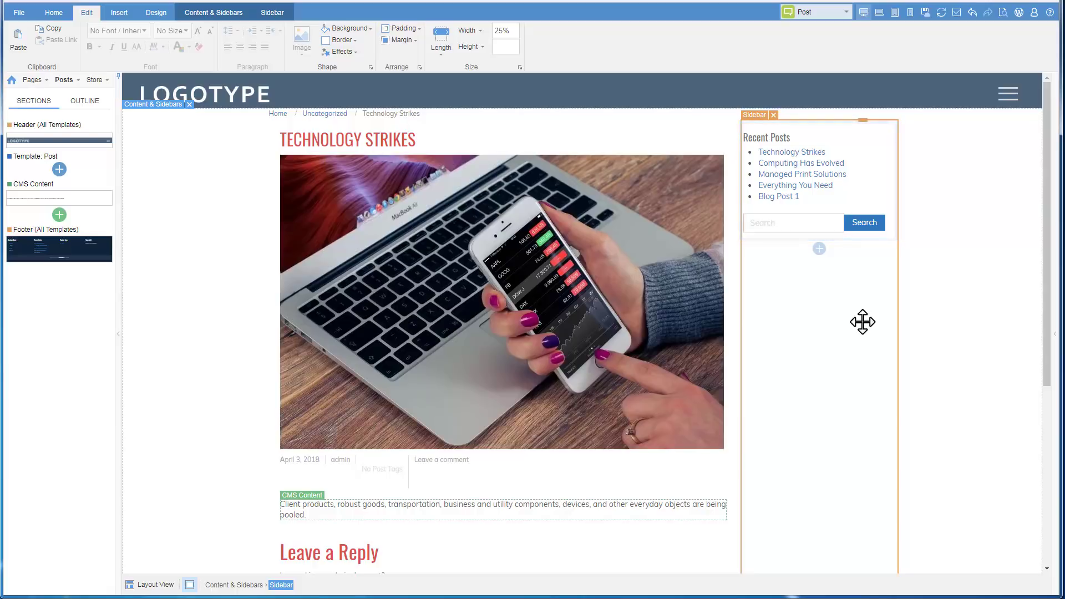
pyautogui.click(868, 163)
pyautogui.click(220, 51)
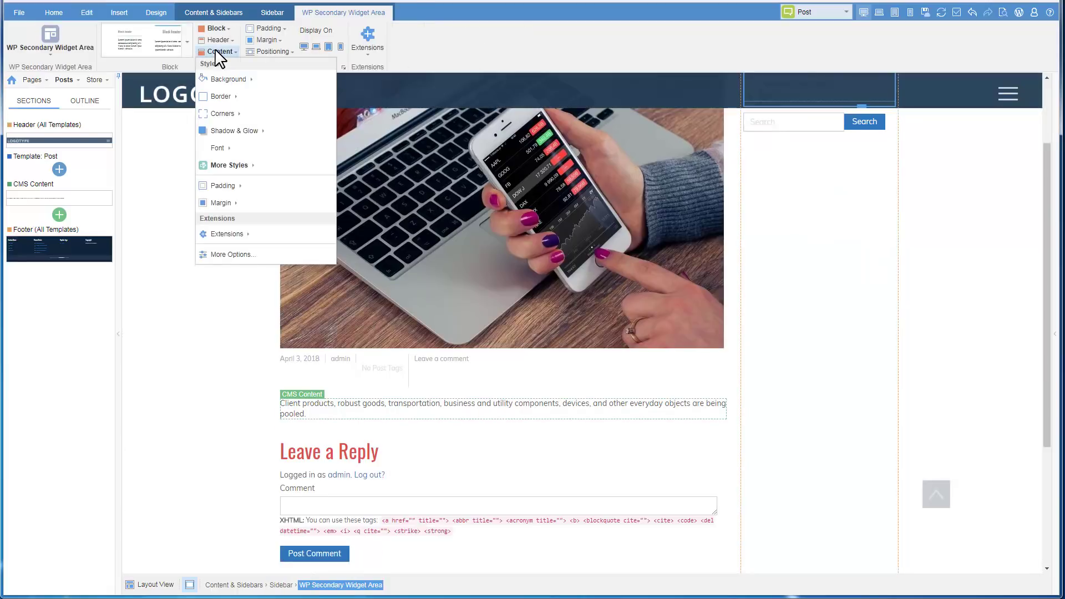
pyautogui.click(238, 166)
pyautogui.moveTo(280, 198)
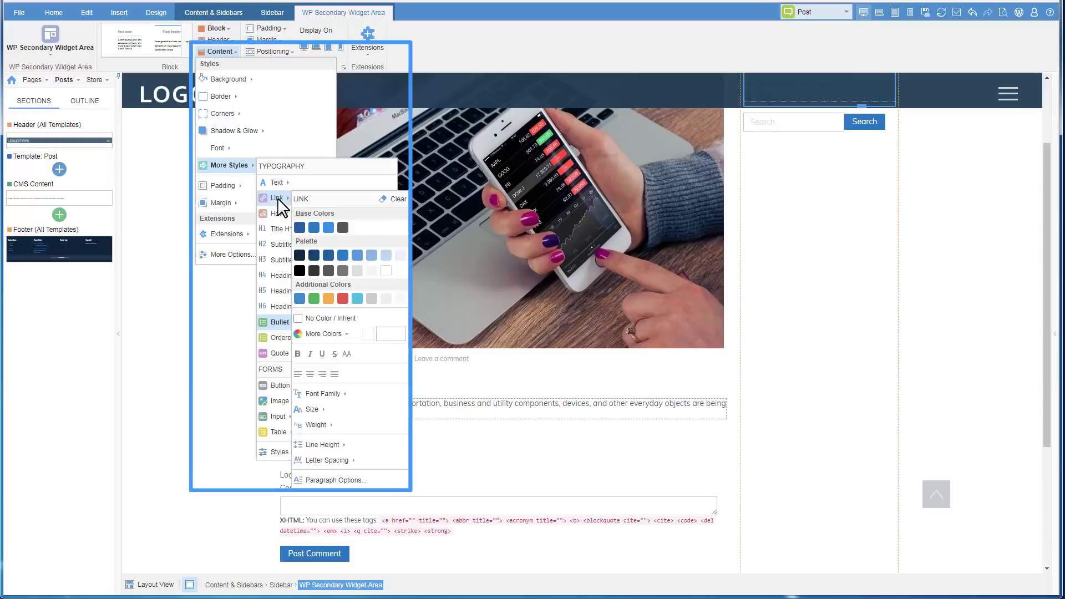
pyautogui.click(344, 303)
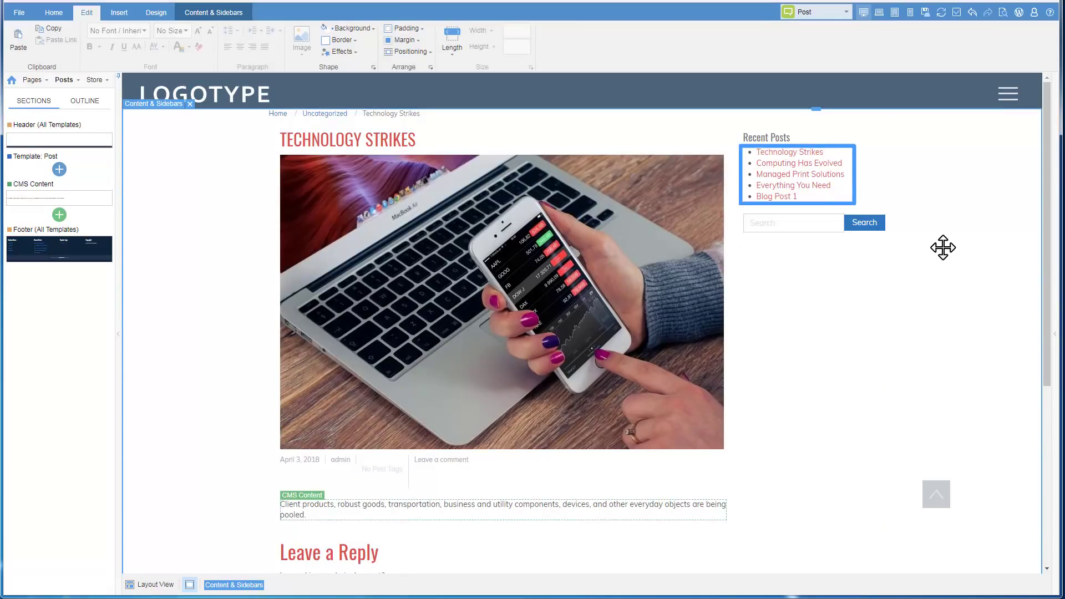
# - Switch to editing the Home template
pyautogui.click(844, 11)
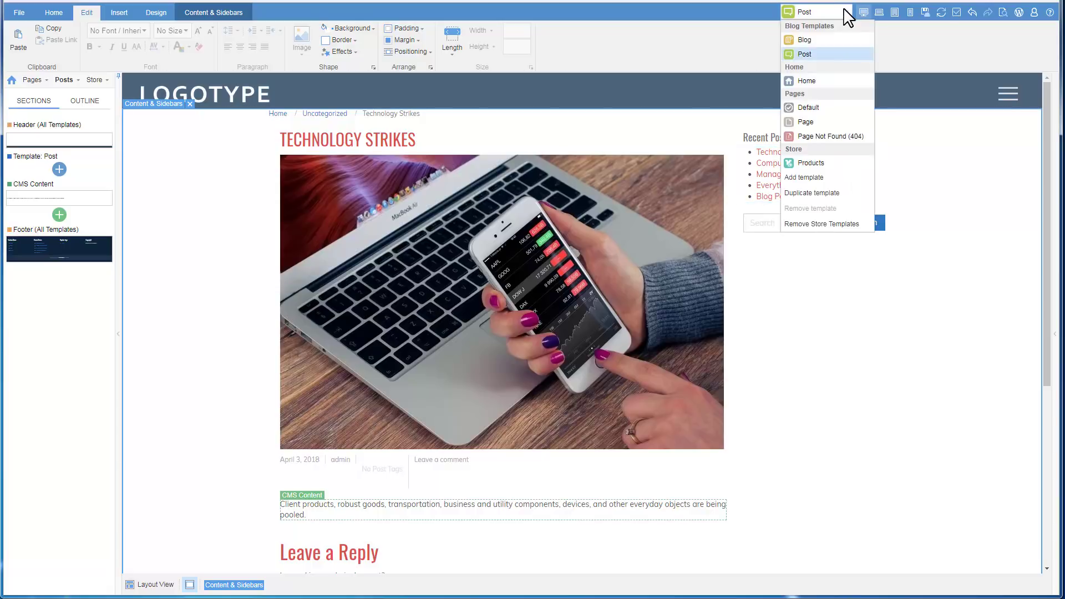
pyautogui.click(838, 82)
pyautogui.click(852, 183)
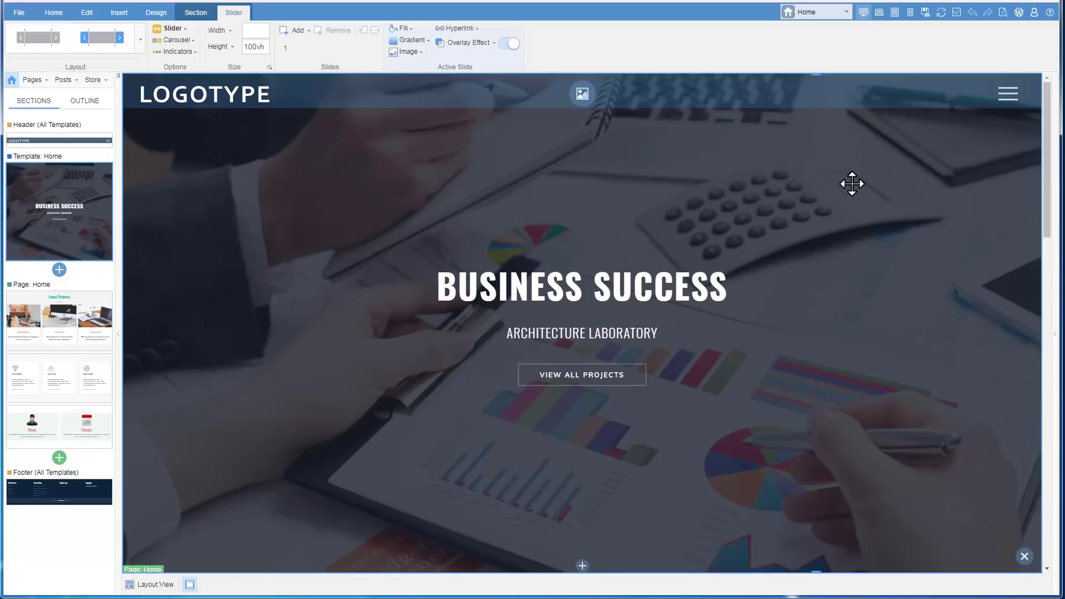
# - Replace the footer with the dark Get in Touch / Contact / Address section
pyautogui.click(75, 495)
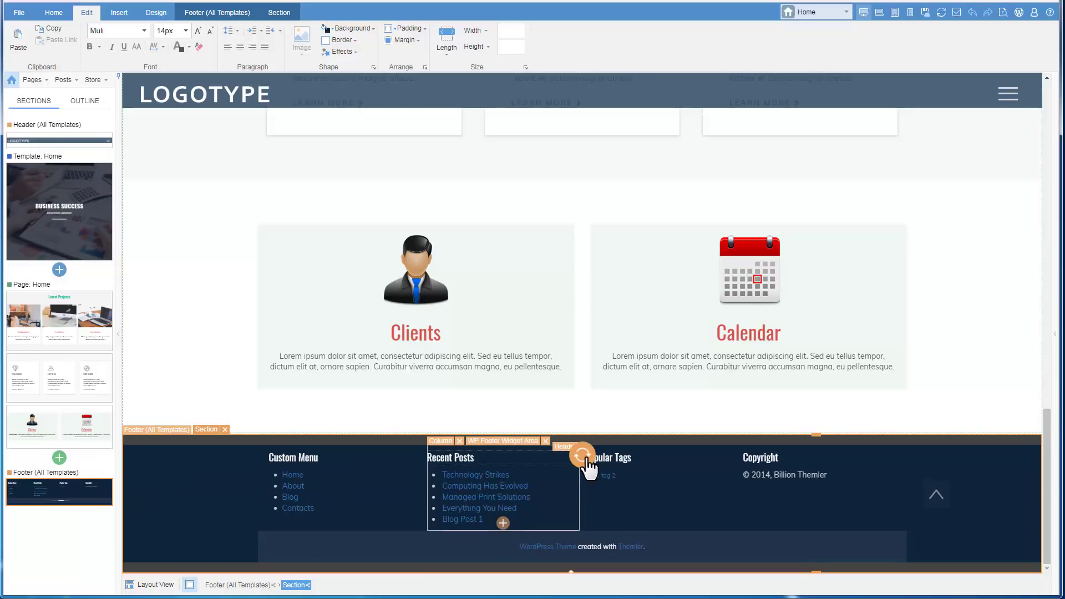
pyautogui.click(586, 458)
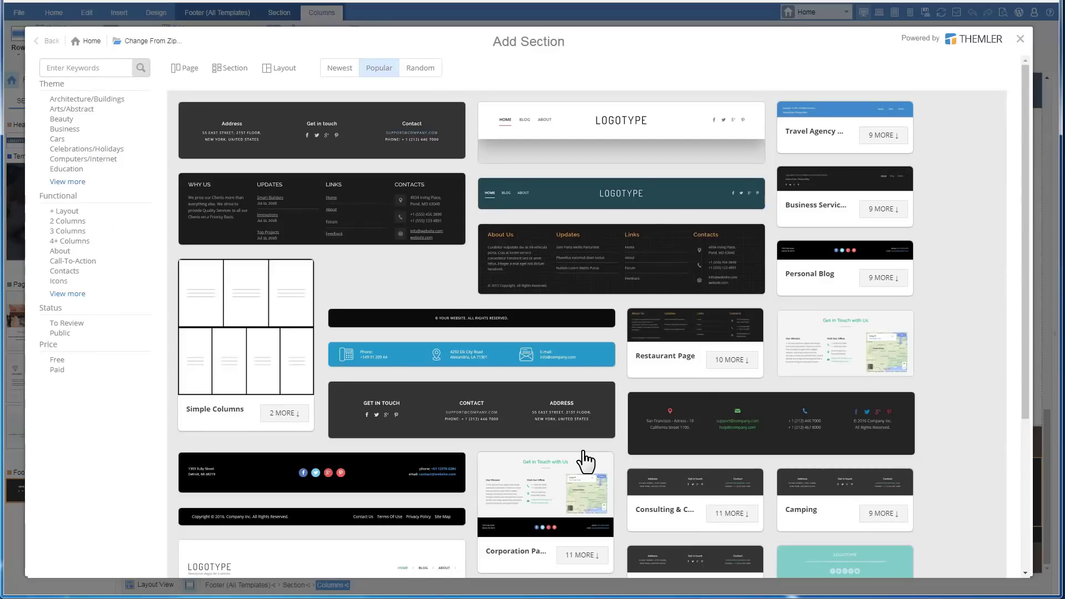
pyautogui.moveTo(441, 435)
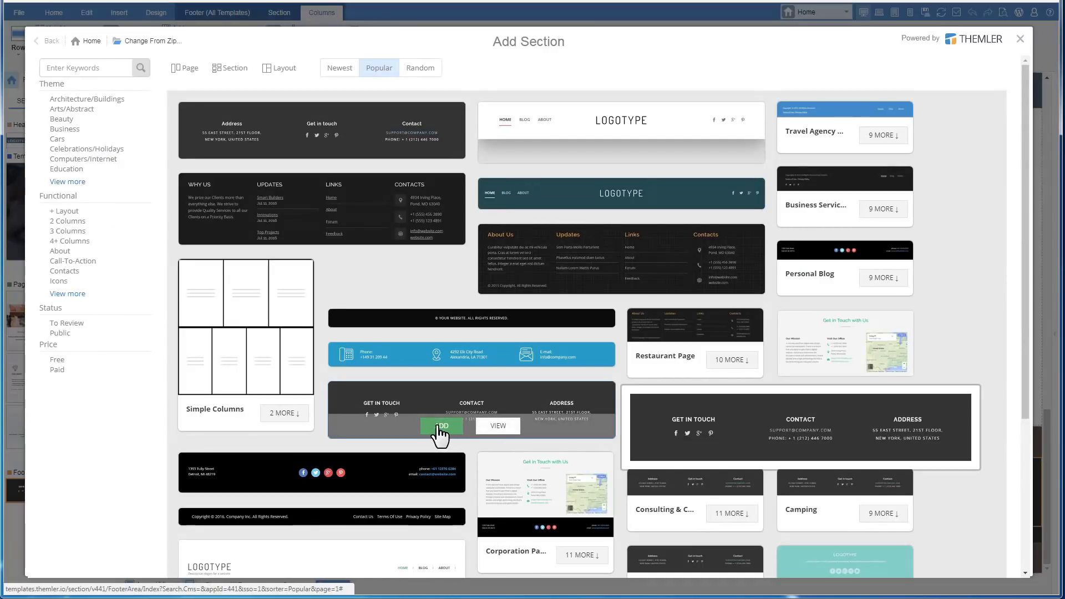
pyautogui.click(441, 429)
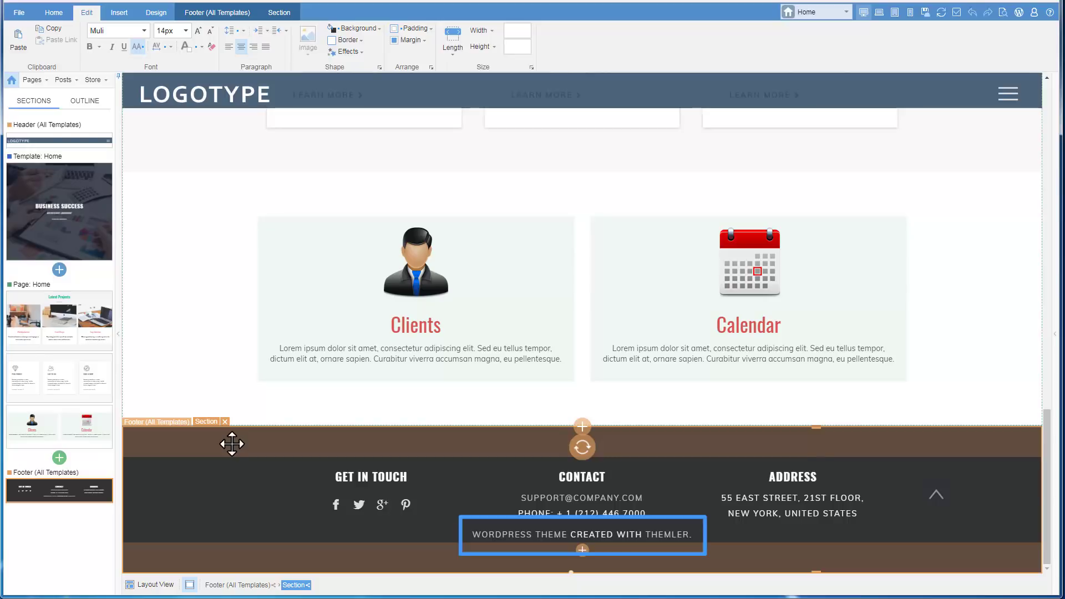
# - Disable Show Author and Show Product Backlinks in theme settings, then apply the theme to the CMS
pyautogui.click(52, 17)
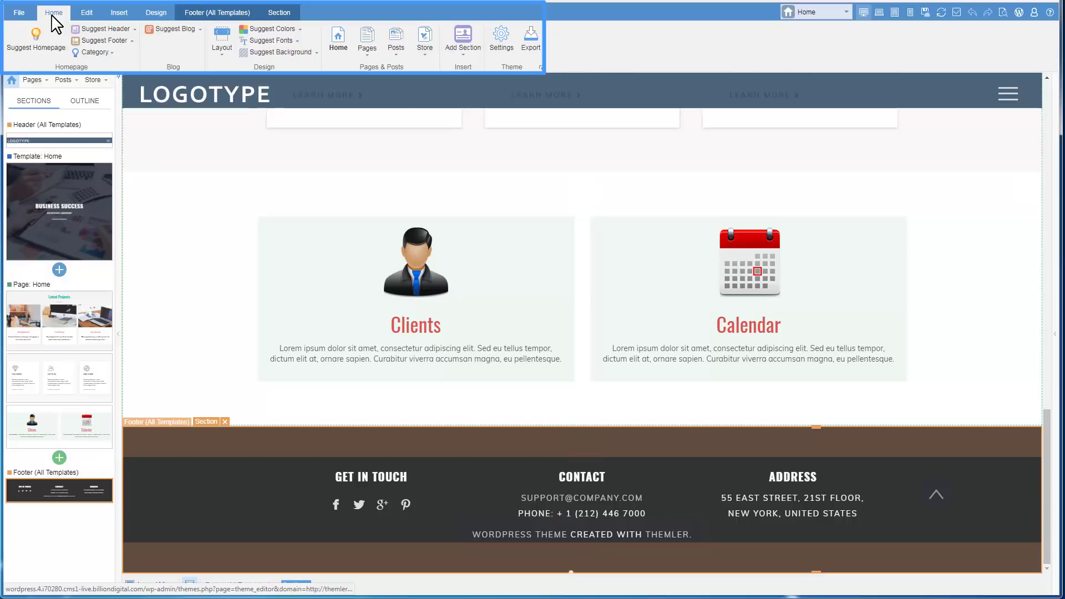
pyautogui.click(502, 42)
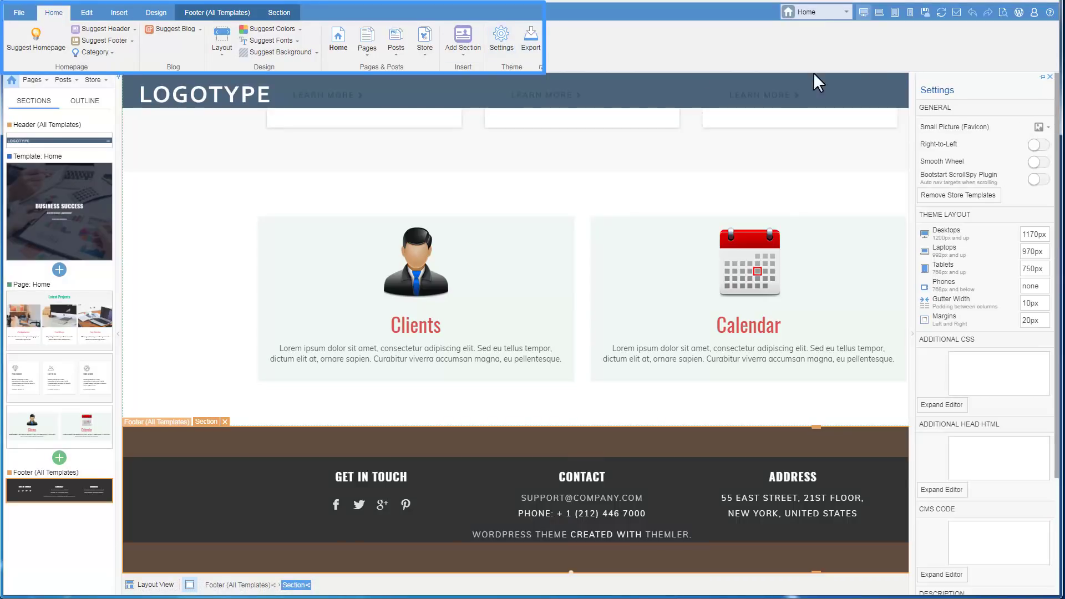
pyautogui.click(1042, 77)
pyautogui.scroll(-3, 1054, 183)
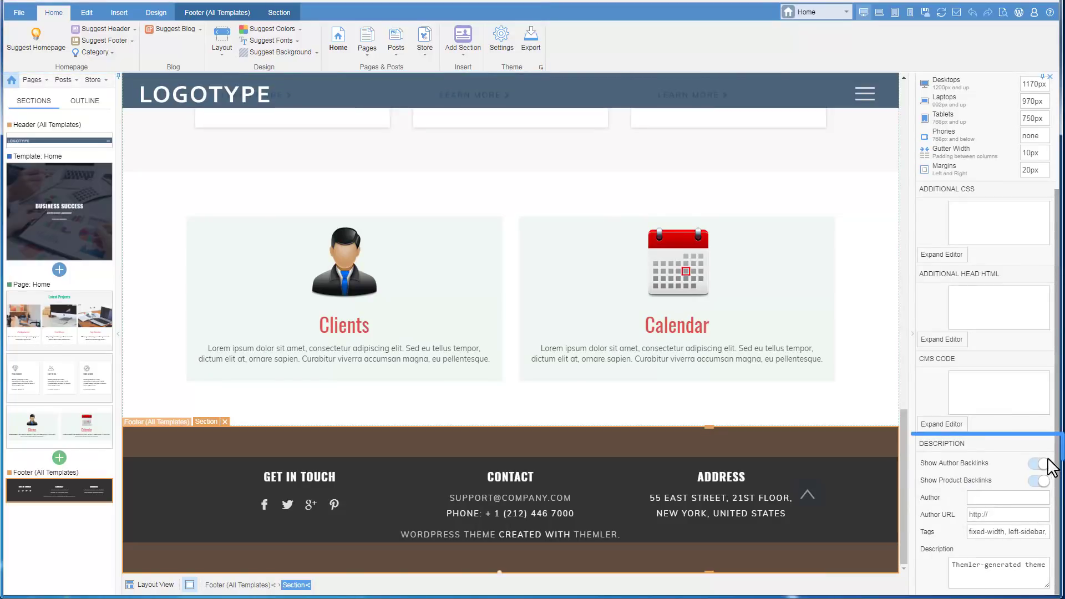
pyautogui.click(1036, 464)
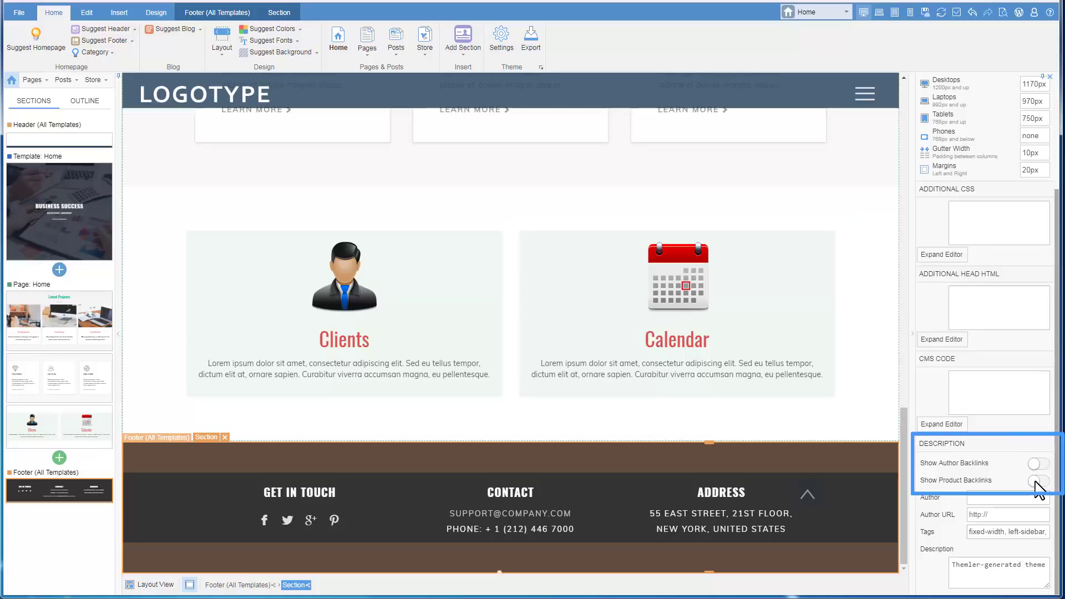
pyautogui.click(875, 415)
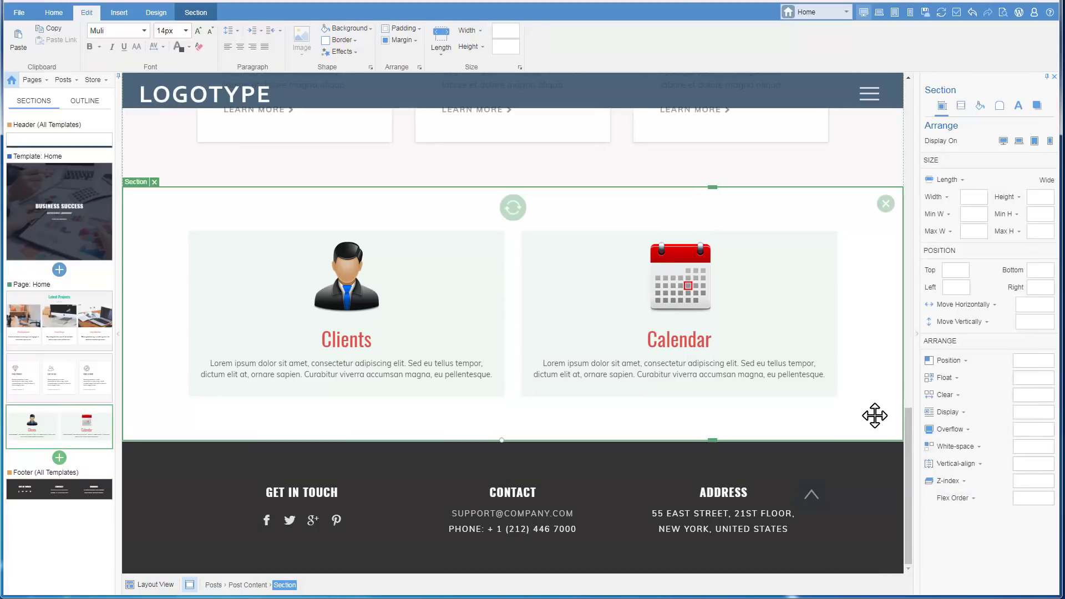
pyautogui.click(955, 11)
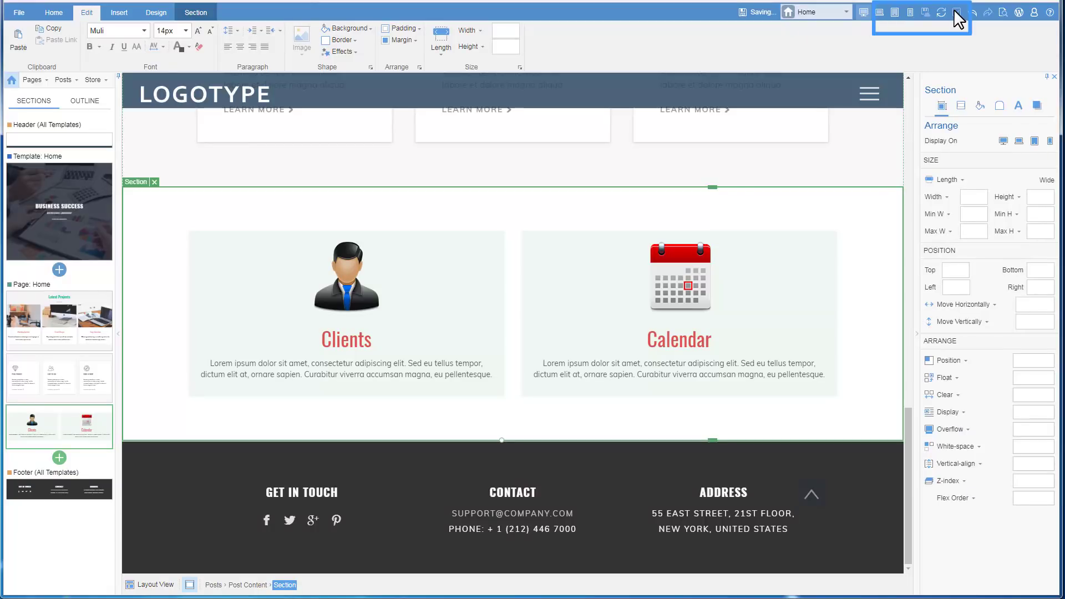
pyautogui.click(1004, 9)
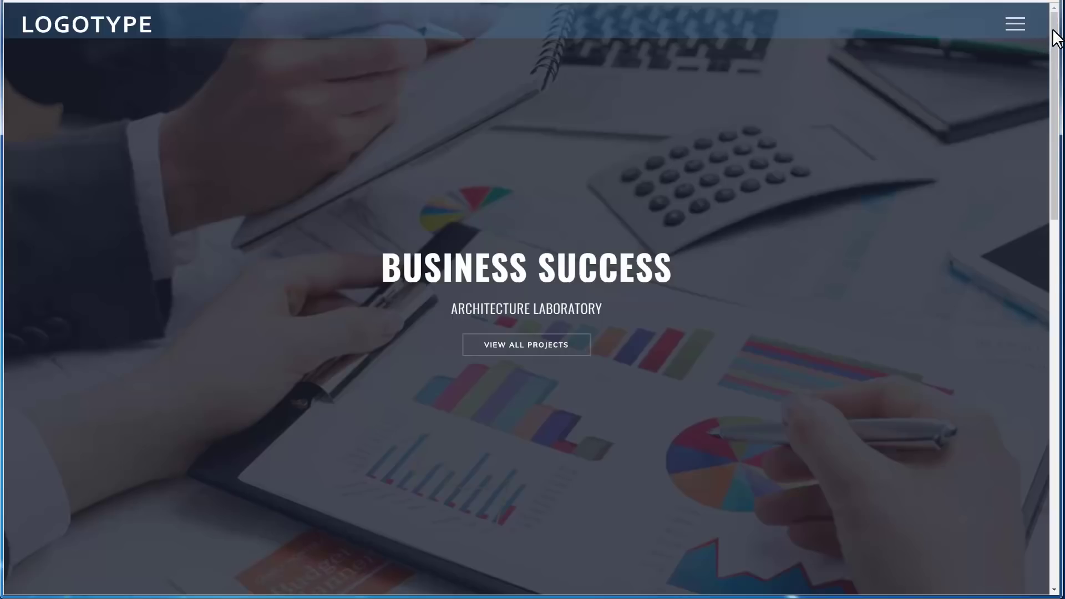
# - Scroll through the full-window homepage preview down to the dark contact footer and back
pyautogui.moveTo(1056, 39); pyautogui.dragTo(1060, 411)
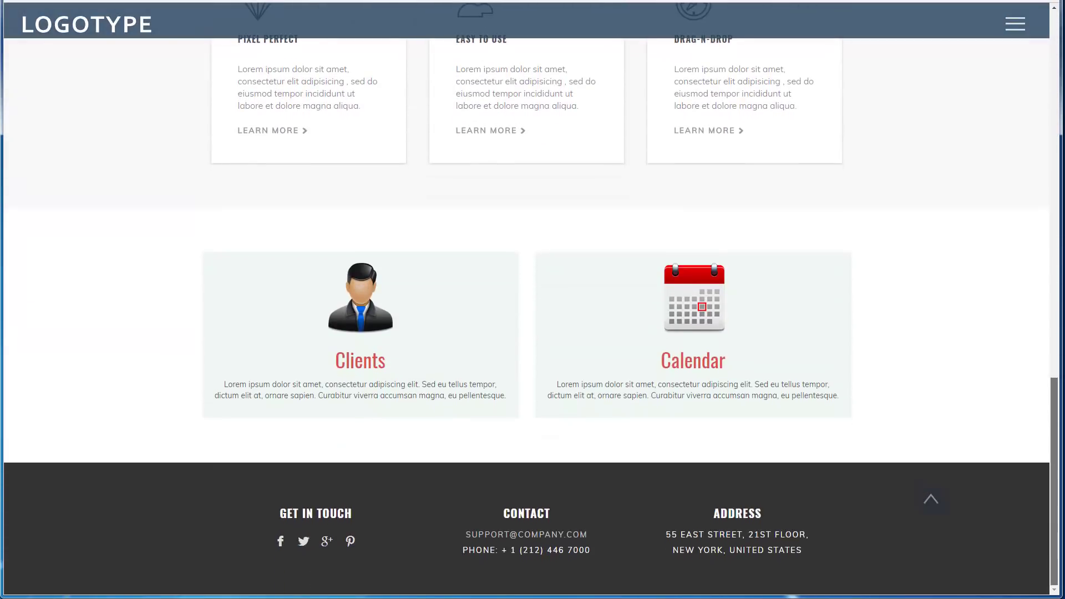
pyautogui.scroll(20, 1024, 159)
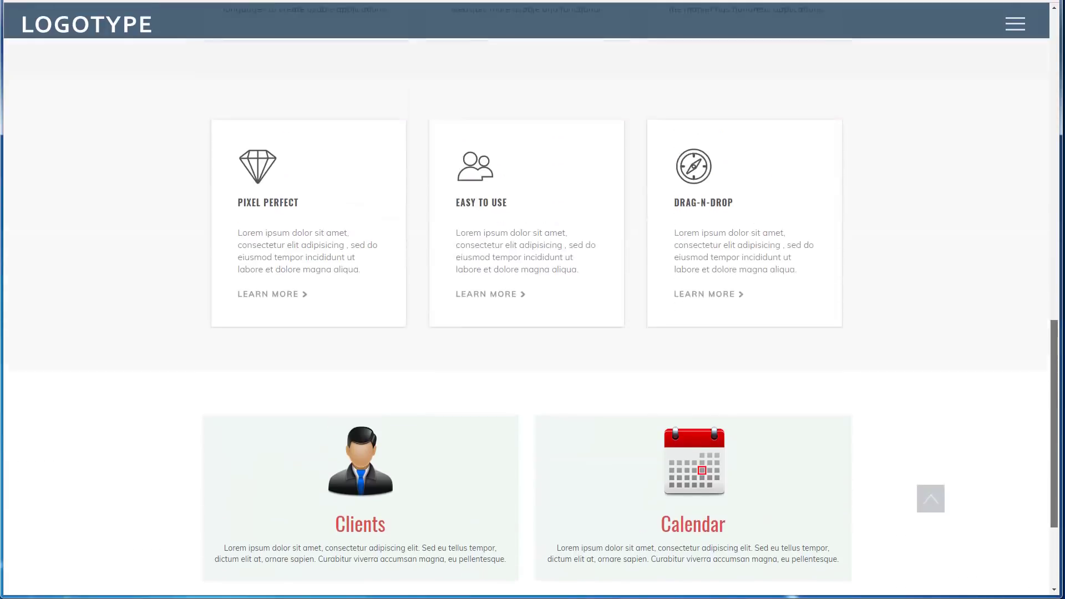